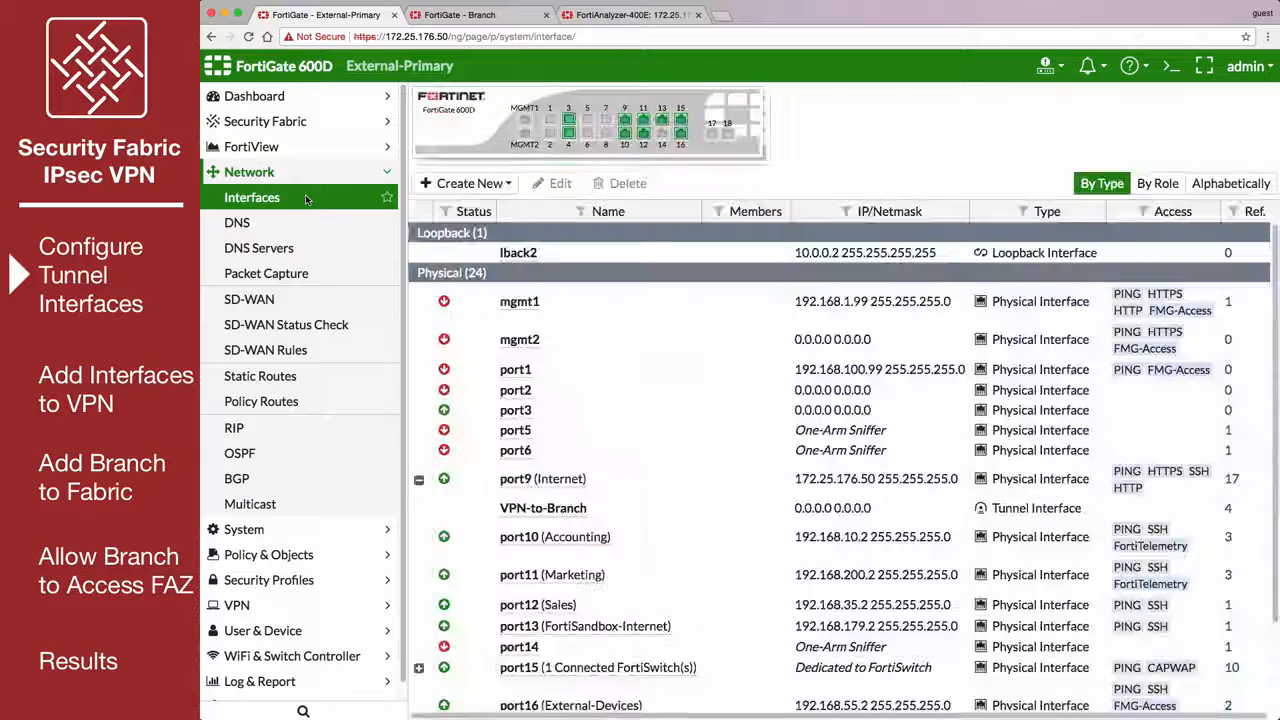
Set the VPN-to-Branch tunnel interface's IP to 1.1.1.1 and remote IP to 1.1.1.2, allow IPv4 FortiTelemetry access, and save.
{"action": "double_click", "coordinate": [601, 510]}
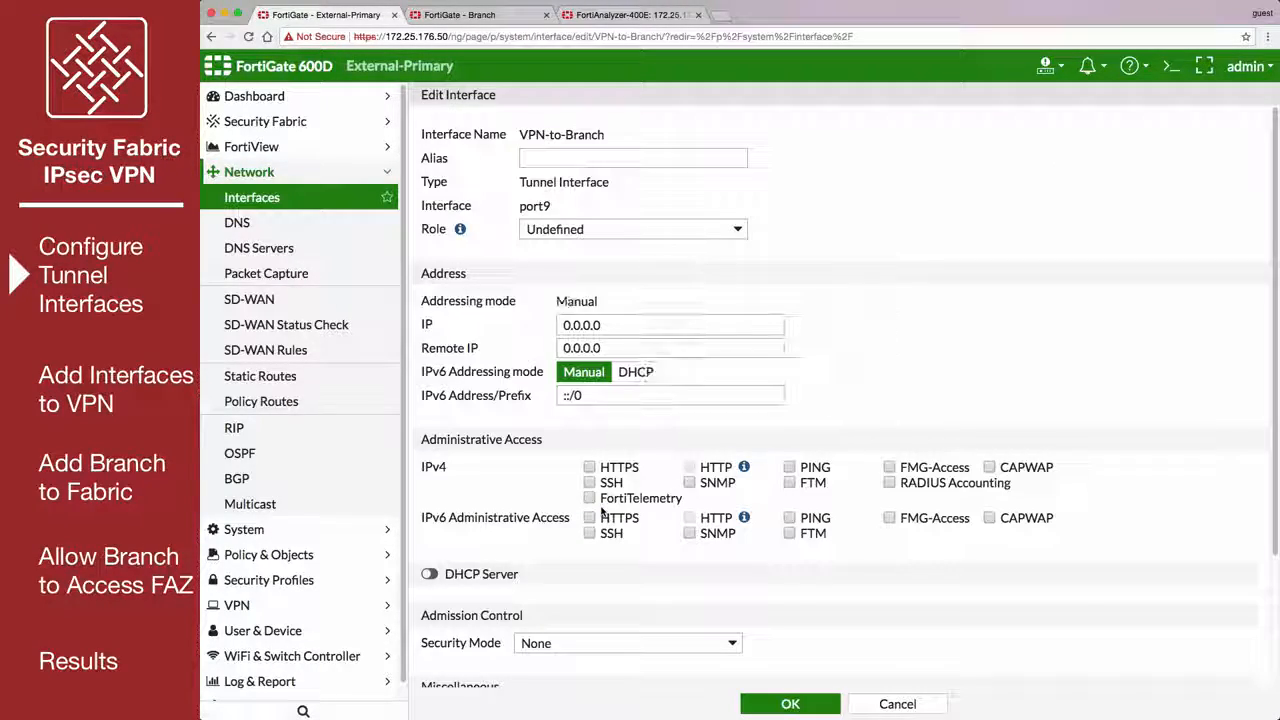
{"action": "double_click", "coordinate": [605, 322]}
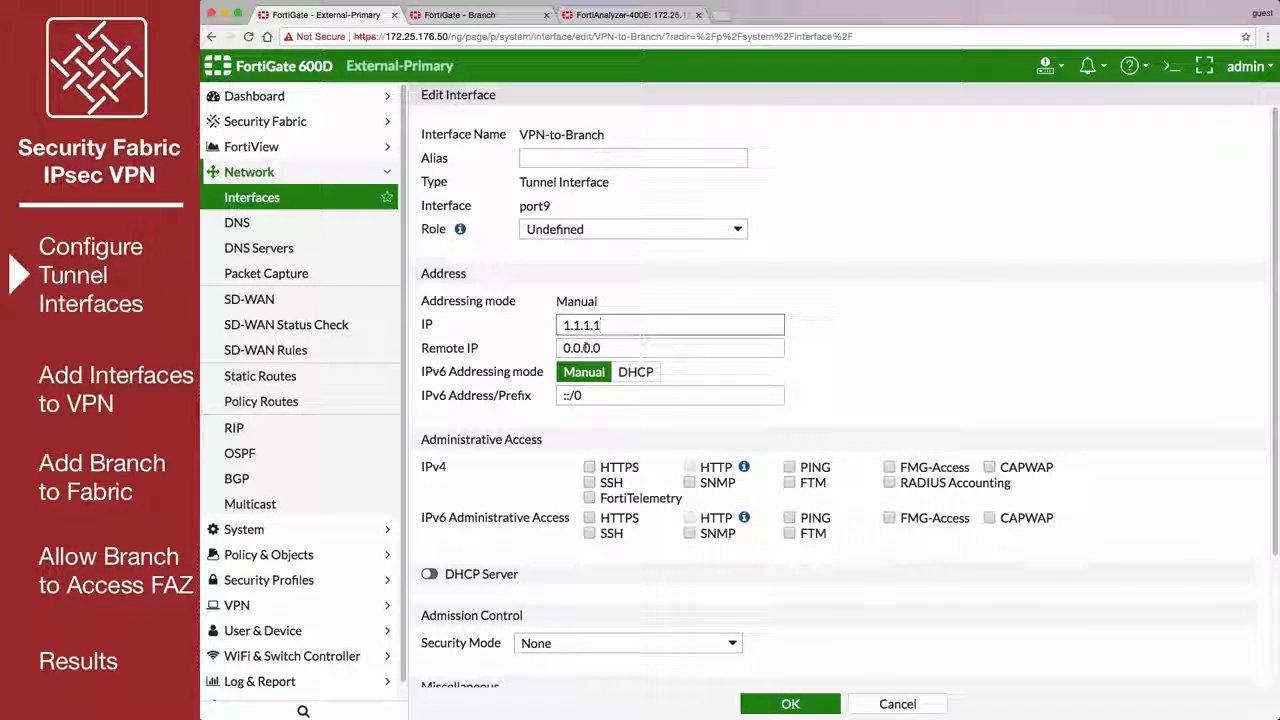
{"action": "left_click", "coordinate": [565, 348]}
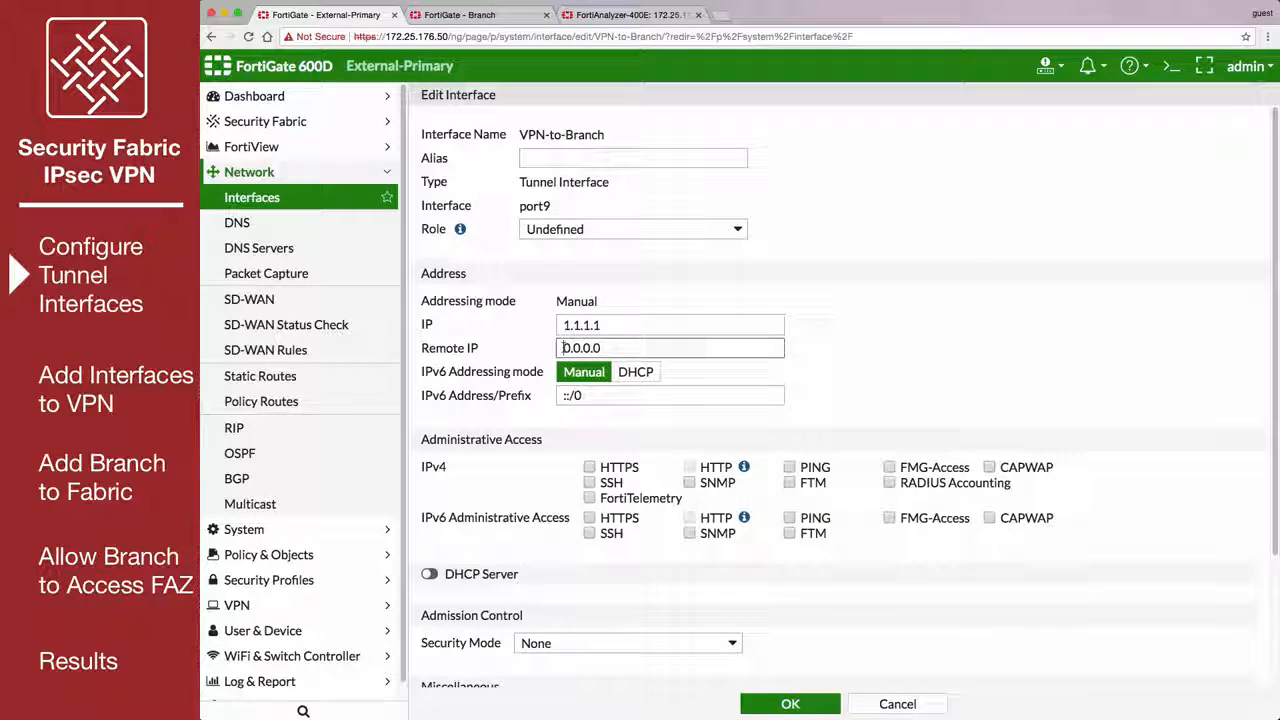
{"action": "double_click", "coordinate": [607, 350]}
{"action": "type", "text": "1.1.1.2"}
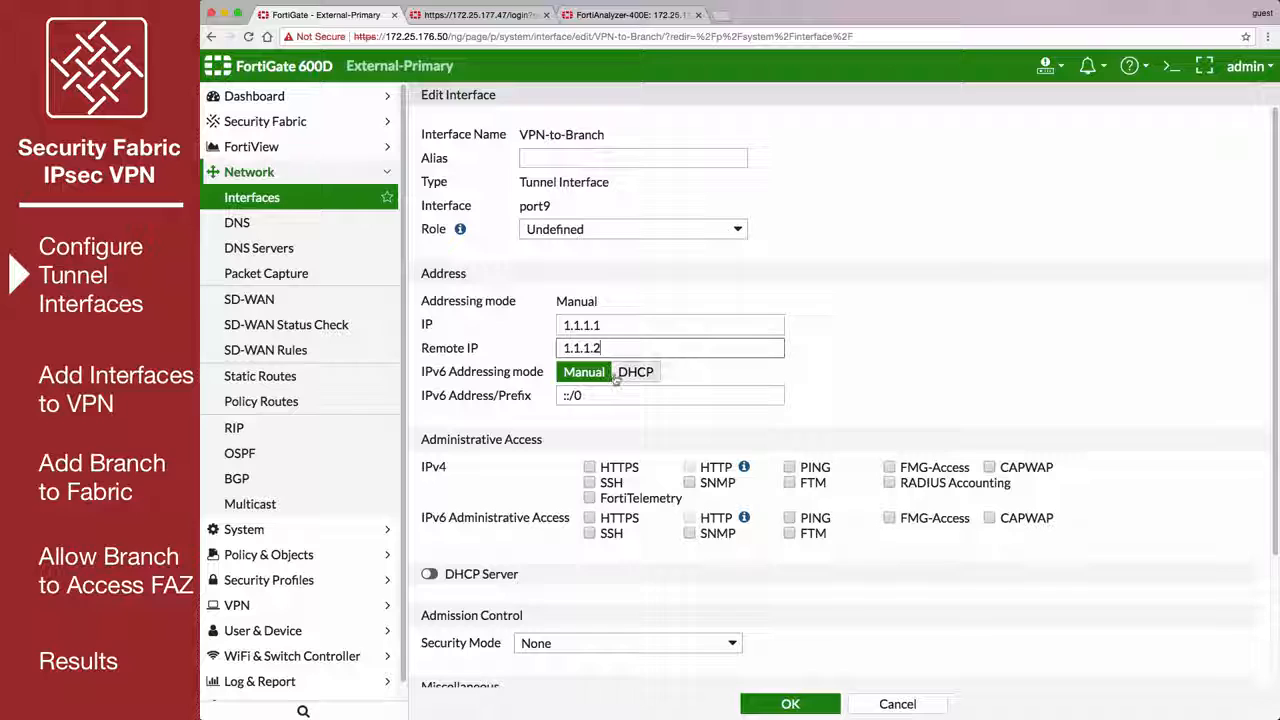
{"action": "left_click", "coordinate": [589, 498]}
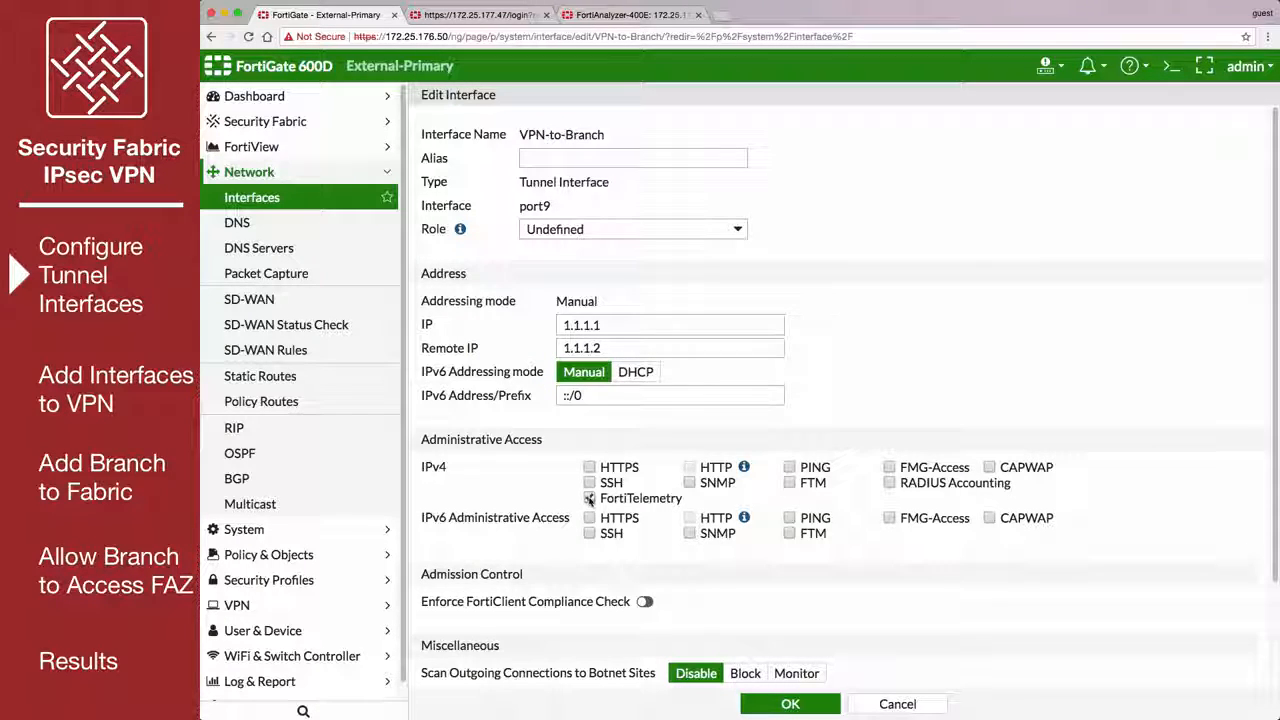
{"action": "left_click", "coordinate": [771, 706]}
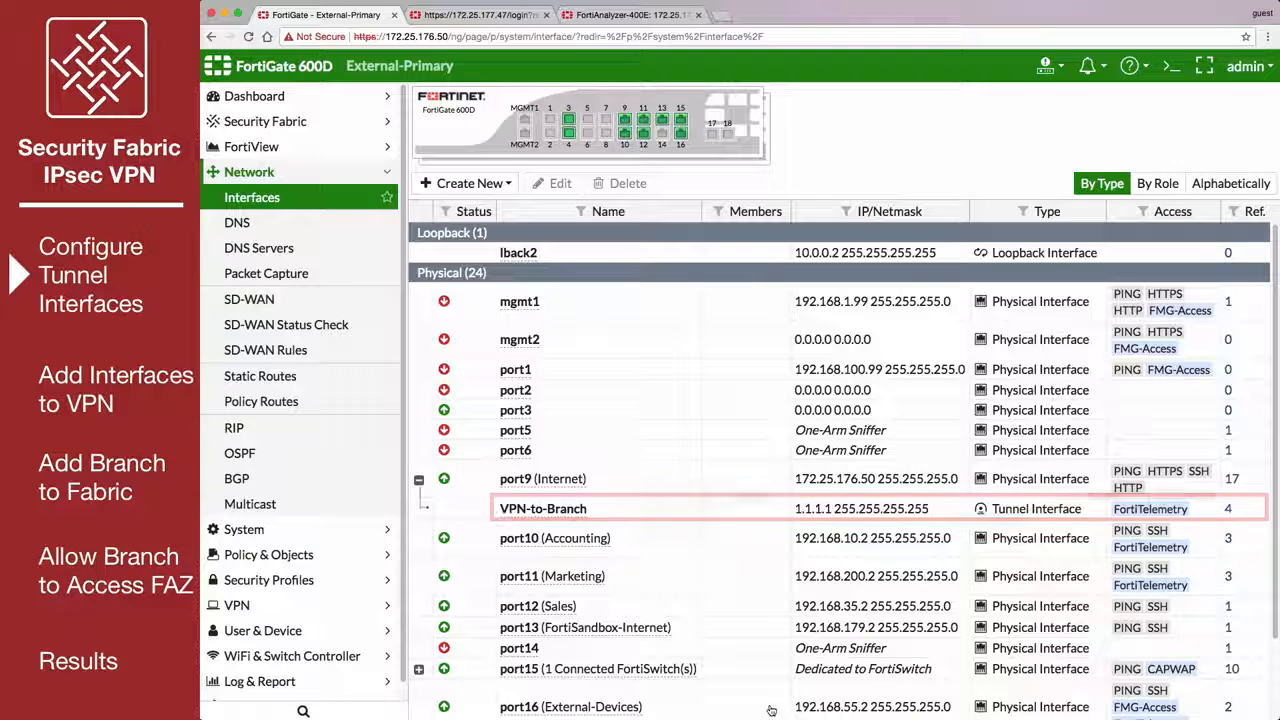
Switch to the Branch FortiGate and open the Branch-to-HQ tunnel interface under wan1 for editing.
{"action": "left_click", "coordinate": [506, 15]}
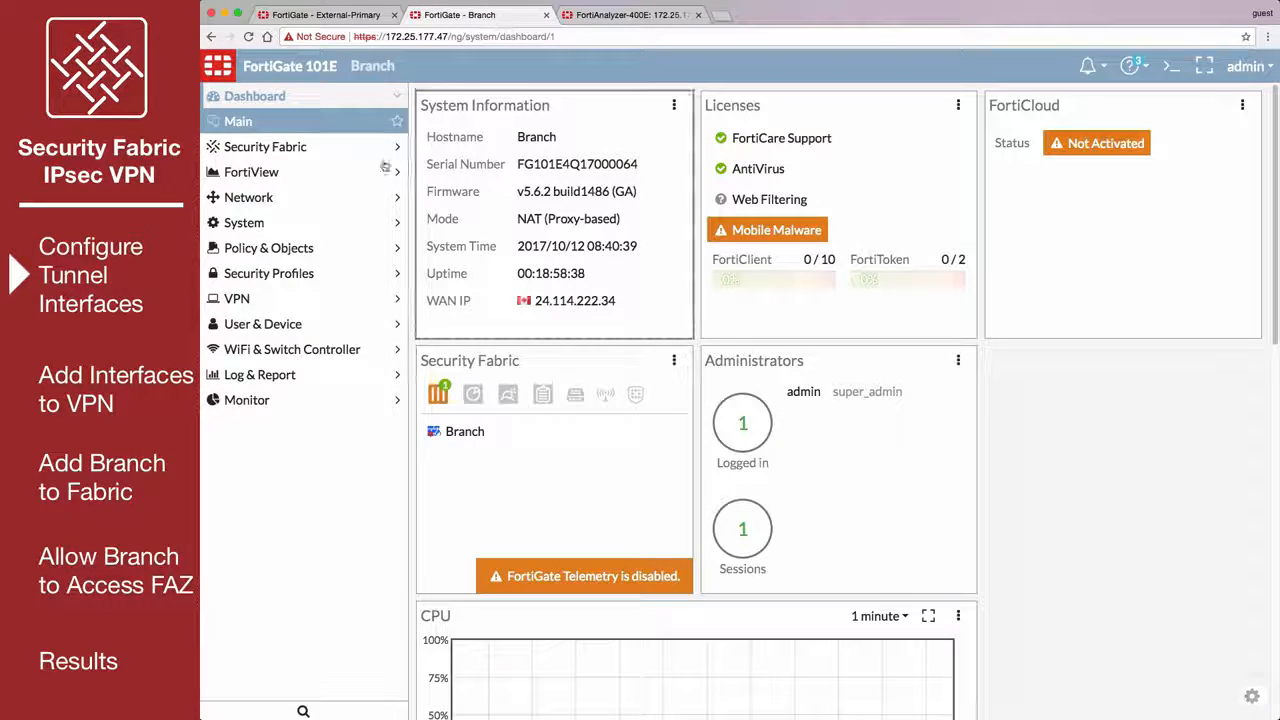
{"action": "left_click", "coordinate": [314, 197]}
{"action": "left_click", "coordinate": [315, 197]}
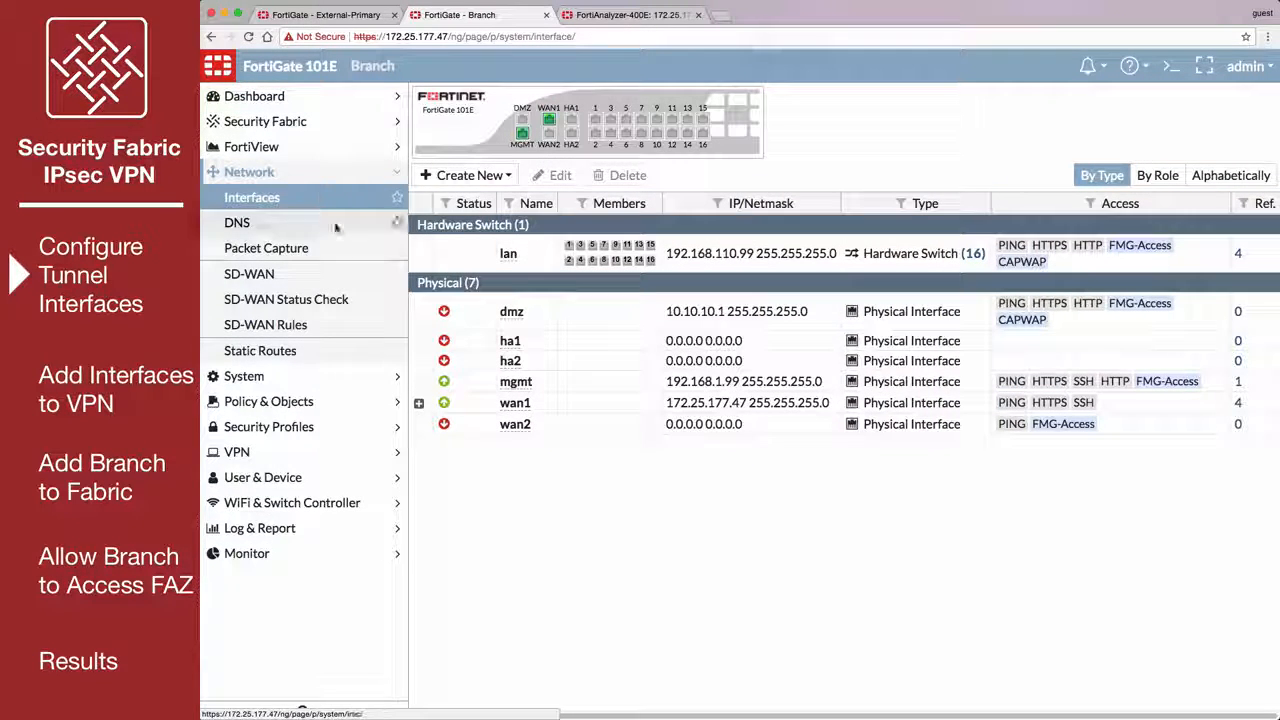
{"action": "left_click", "coordinate": [419, 403]}
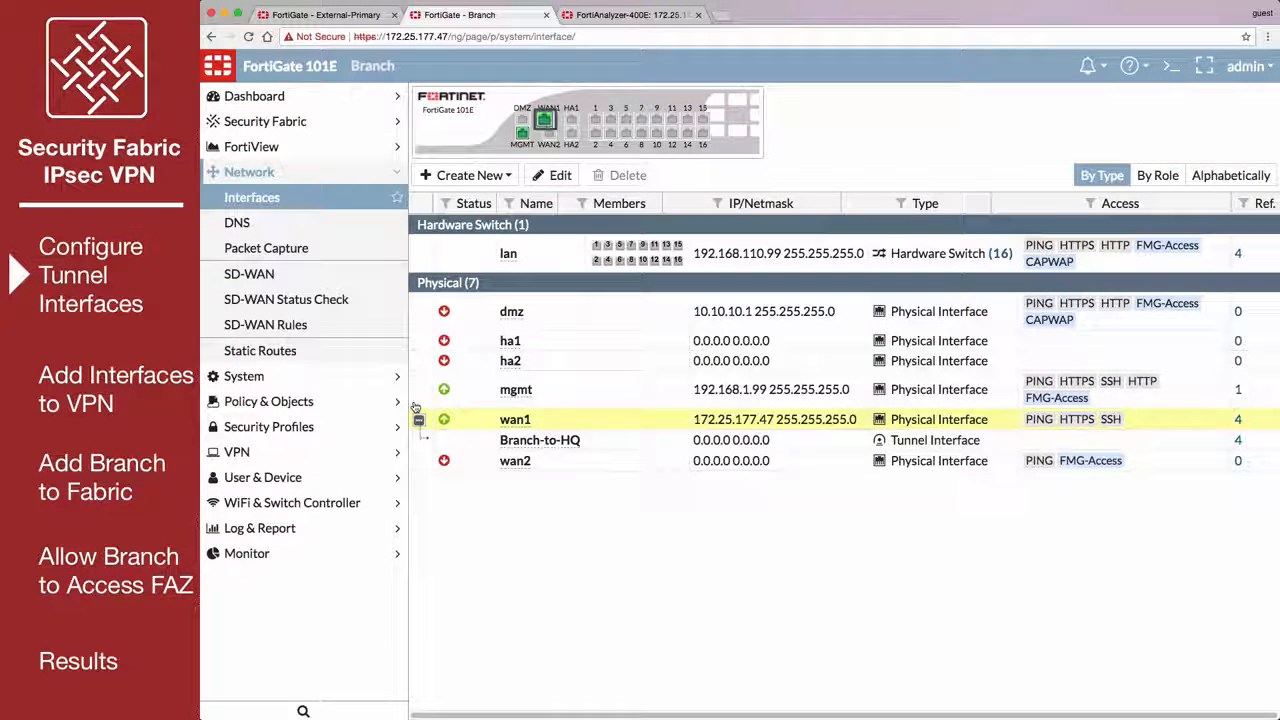
{"action": "left_click", "coordinate": [521, 446]}
{"action": "double_click", "coordinate": [521, 446]}
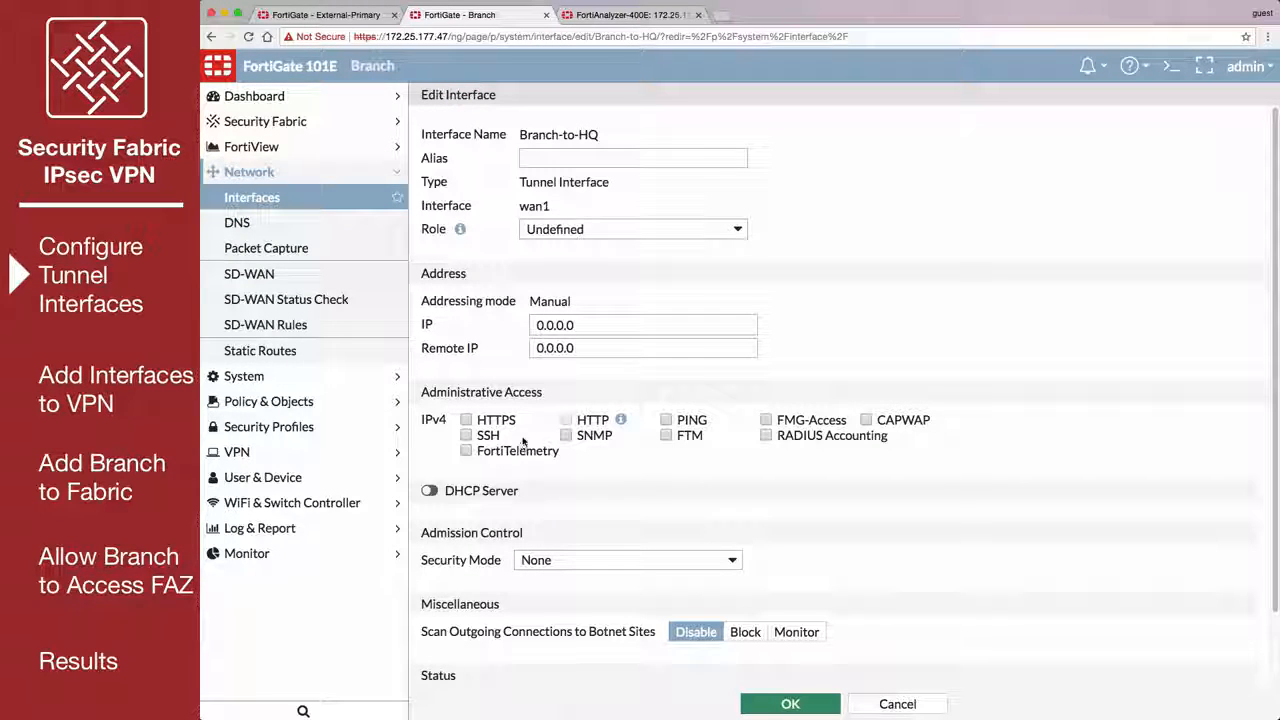
Set the Branch-to-HQ tunnel interface's IP to 1.1.1.2 and remote IP to 1.1.1.1, and save it.
{"action": "left_click", "coordinate": [509, 331]}
{"action": "type", "text": "1.1"}
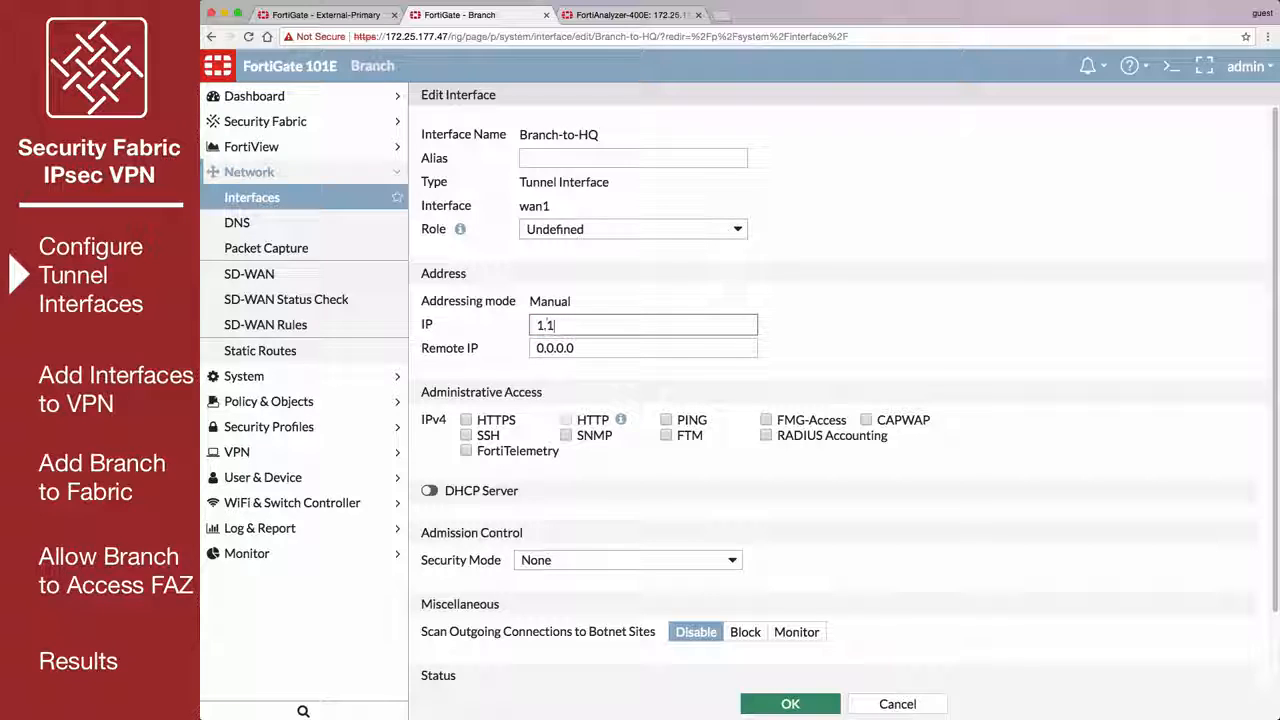
{"action": "type", "text": ".1.2"}
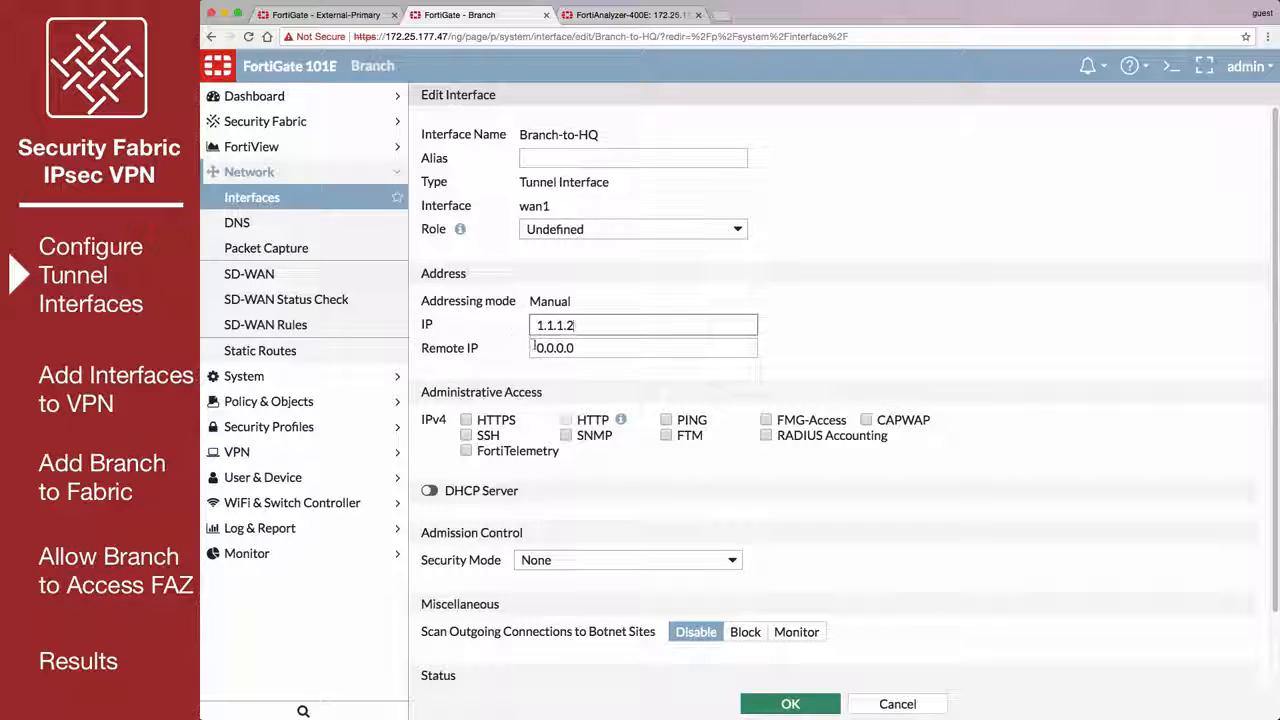
{"action": "left_click", "coordinate": [534, 347]}
{"action": "type", "text": "1.1.1."}
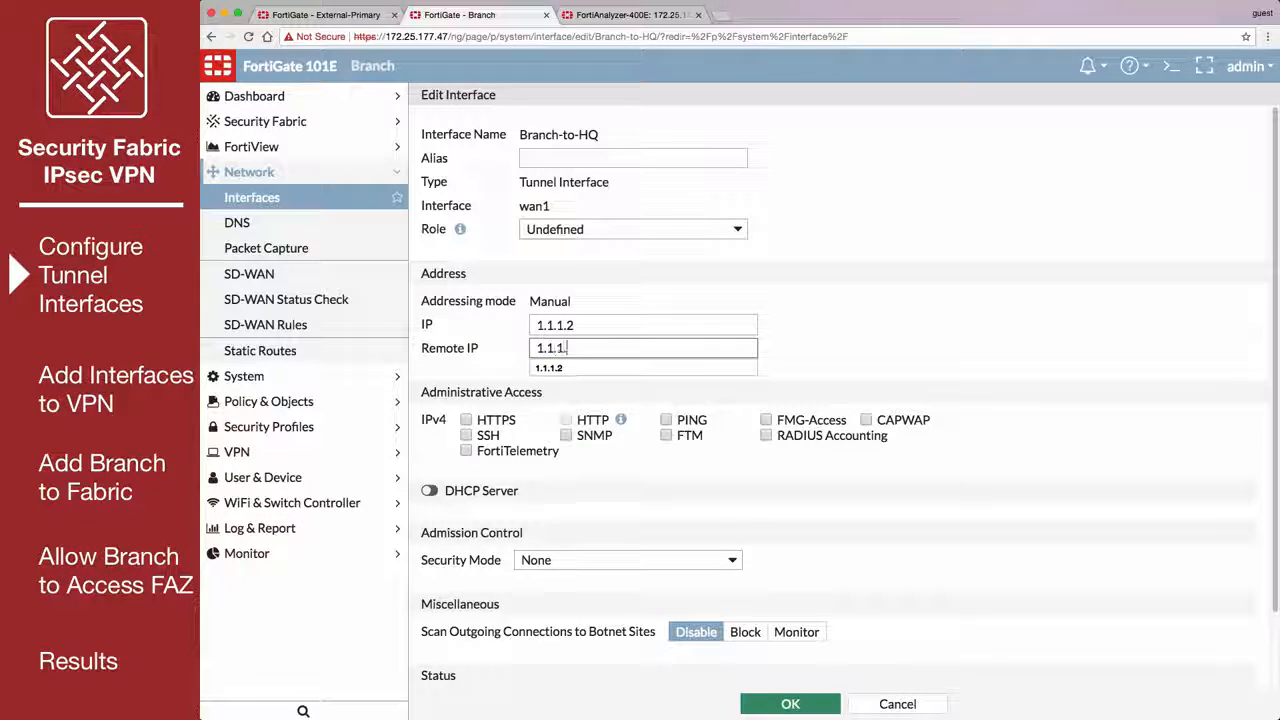
{"action": "type", "text": "1"}
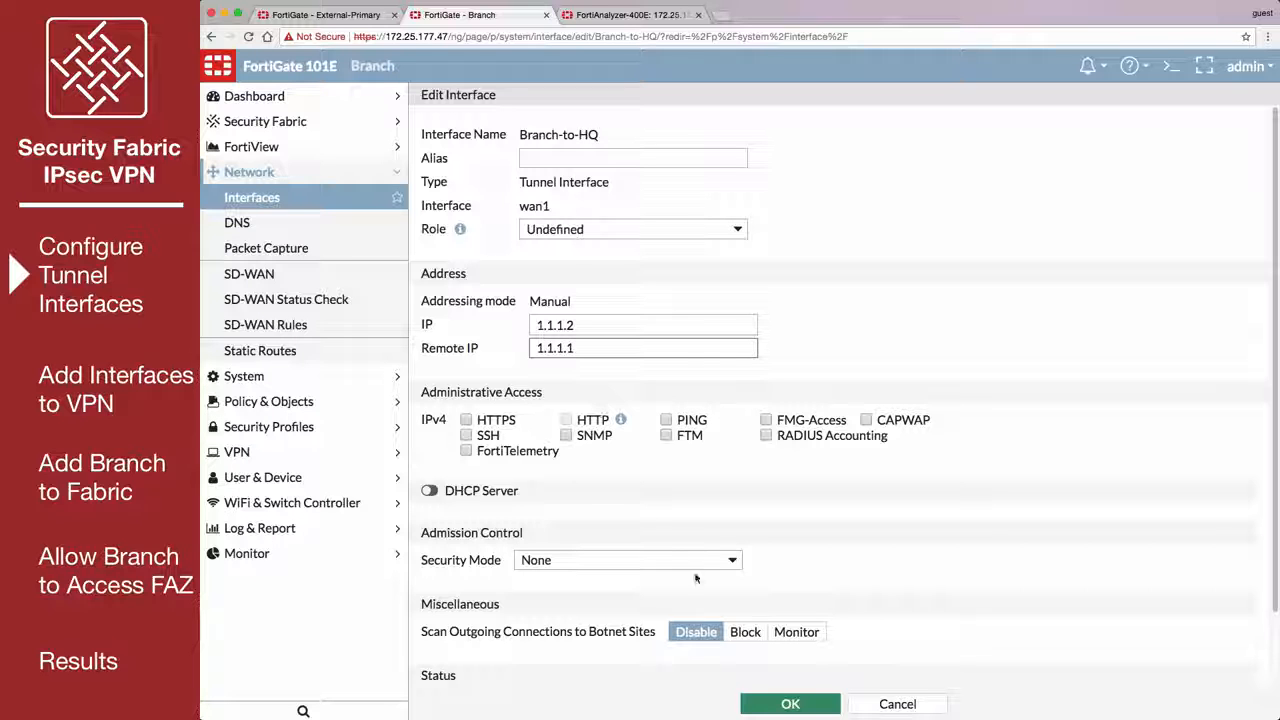
{"action": "left_click", "coordinate": [779, 705]}
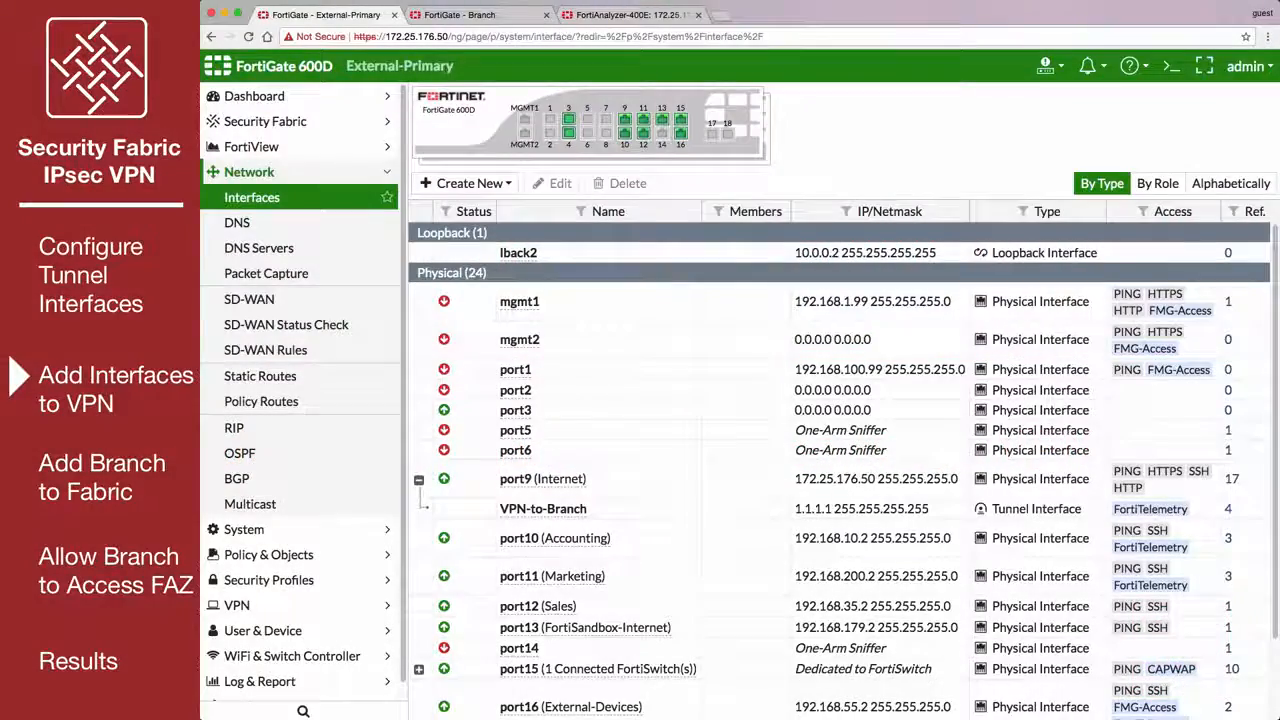
On the External-Primary FortiGate, create a firewall address named External-tunnel-interface with subnet 1.1.1.1/32.
{"action": "mouse_move", "coordinate": [442, 66]}
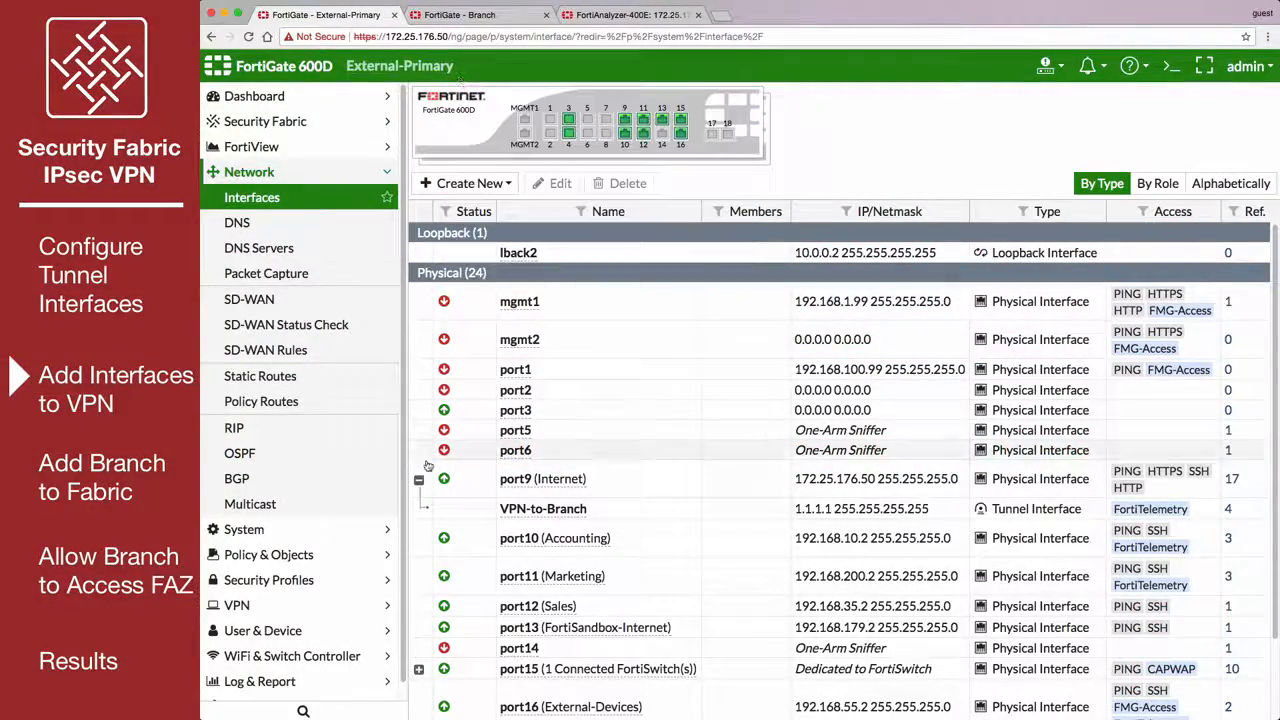
{"action": "left_click", "coordinate": [363, 554]}
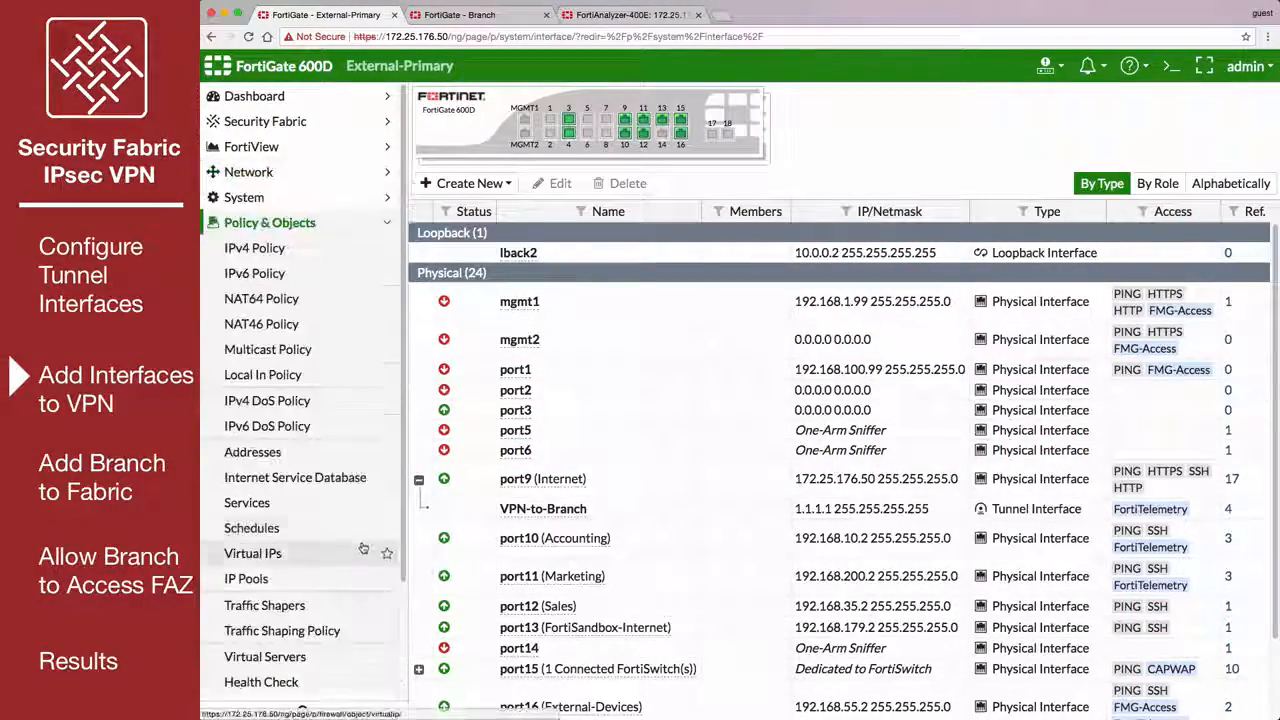
{"action": "left_click", "coordinate": [347, 458]}
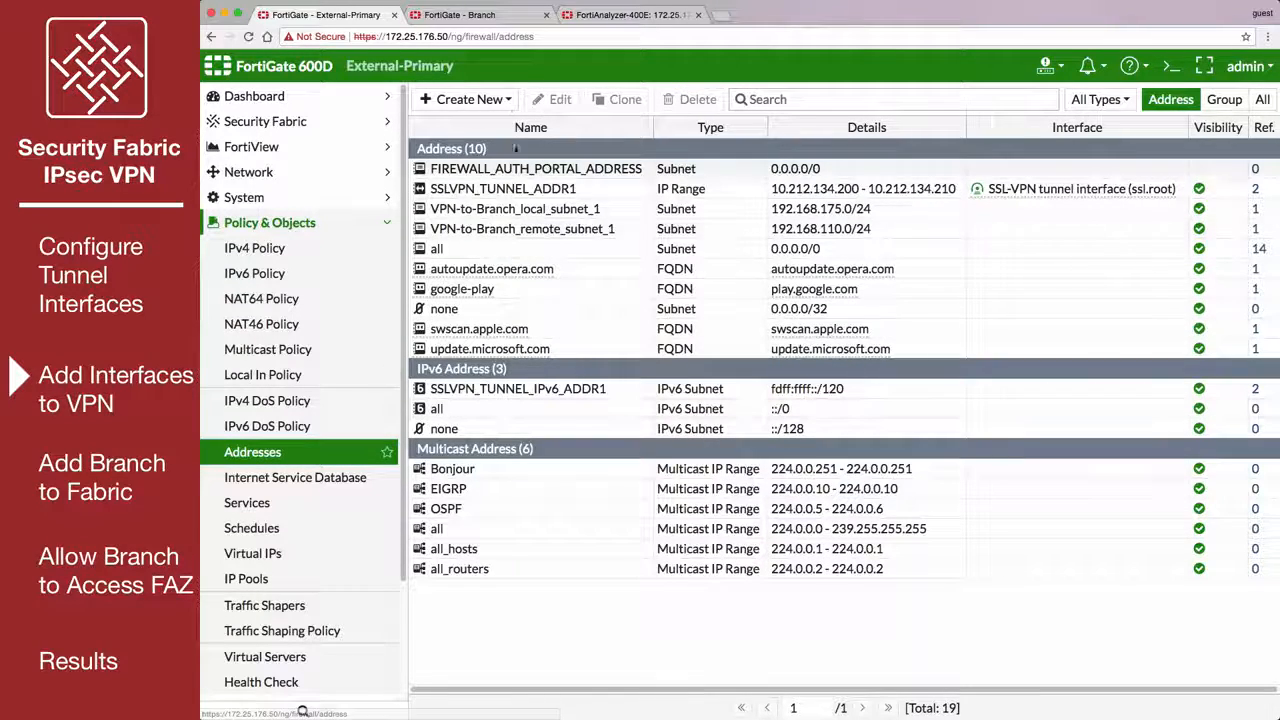
{"action": "left_click", "coordinate": [510, 100]}
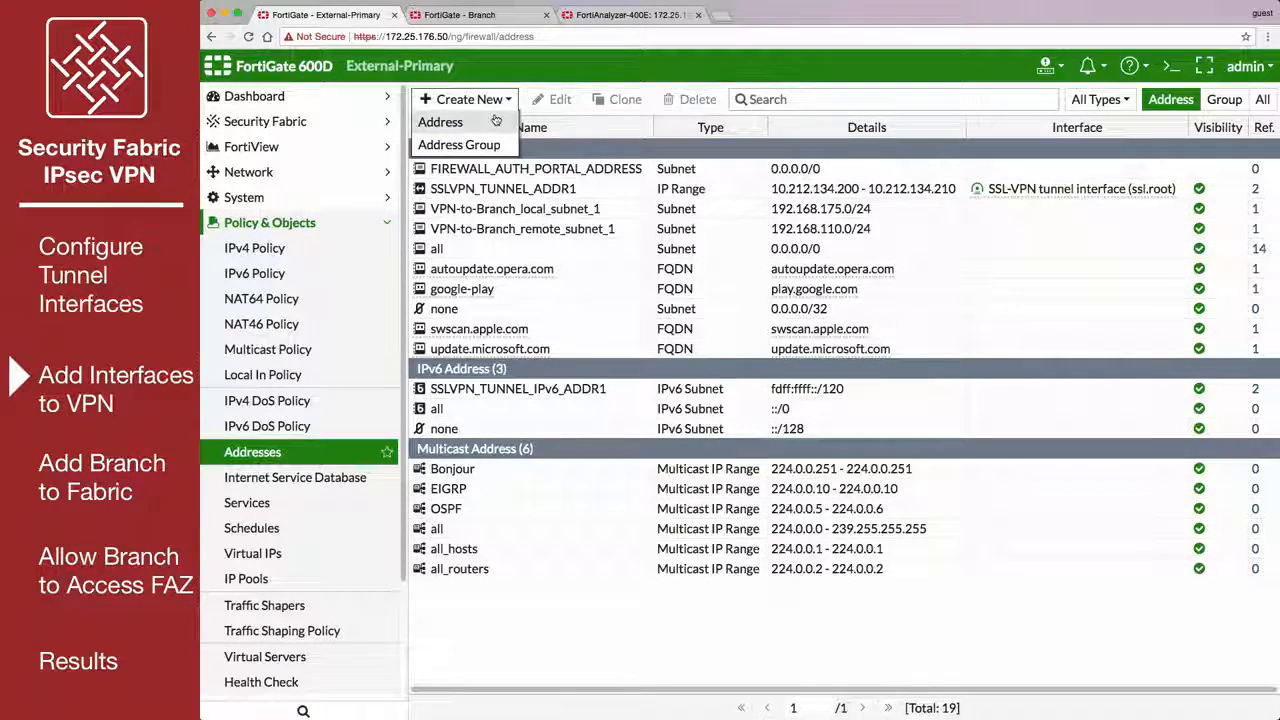
{"action": "left_click", "coordinate": [494, 121]}
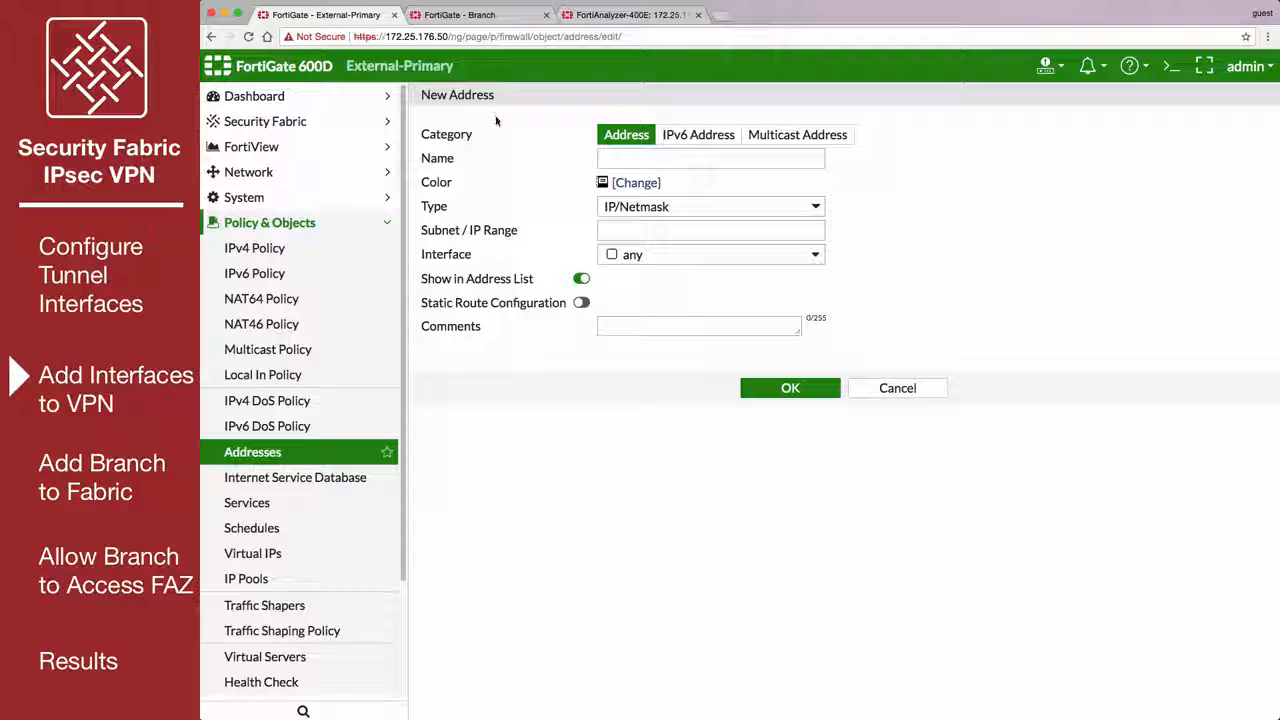
{"action": "left_click", "coordinate": [697, 158]}
{"action": "type", "text": "External-tunnel-interface"}
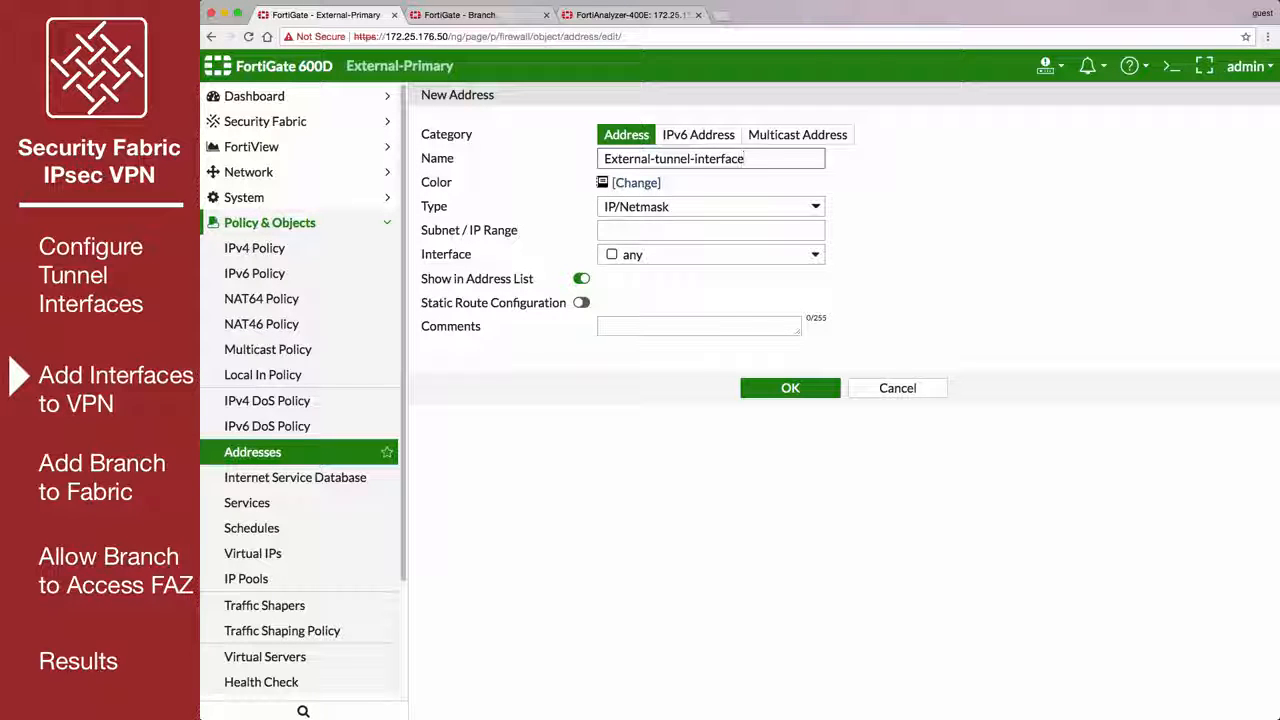
{"action": "left_click", "coordinate": [661, 231]}
{"action": "type", "text": "1.1.1.1/32"}
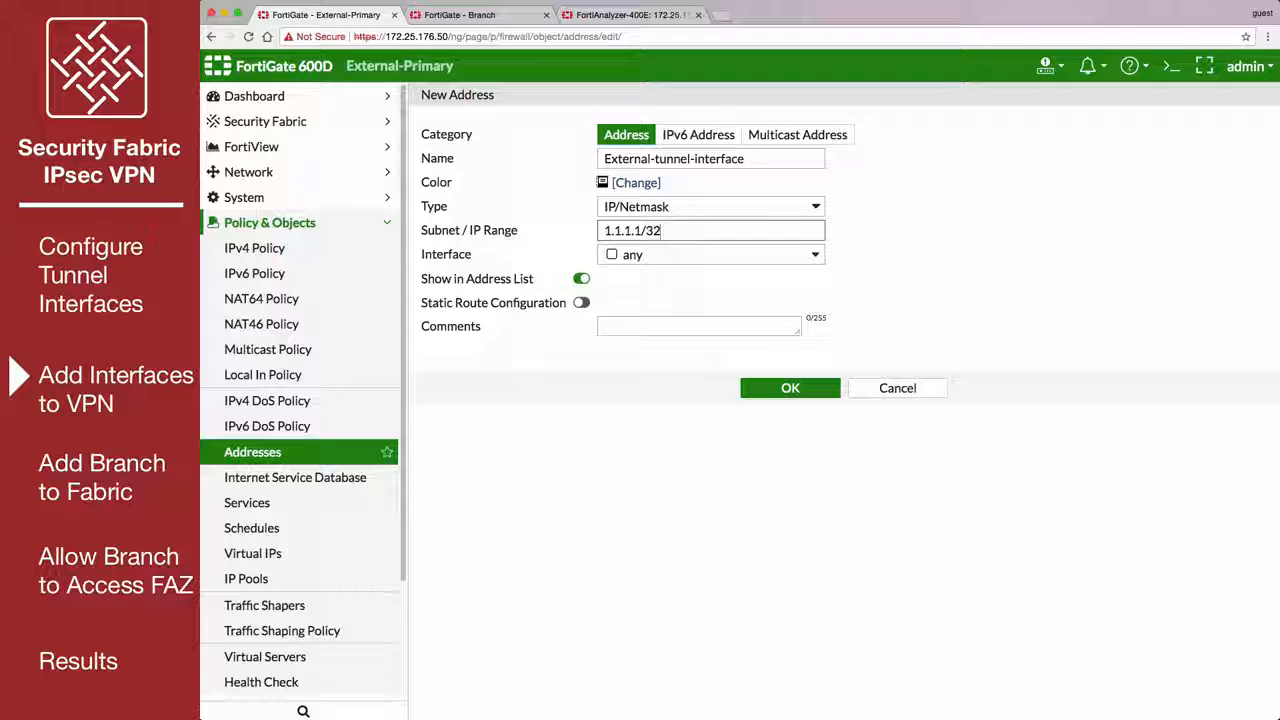
{"action": "left_click", "coordinate": [752, 390]}
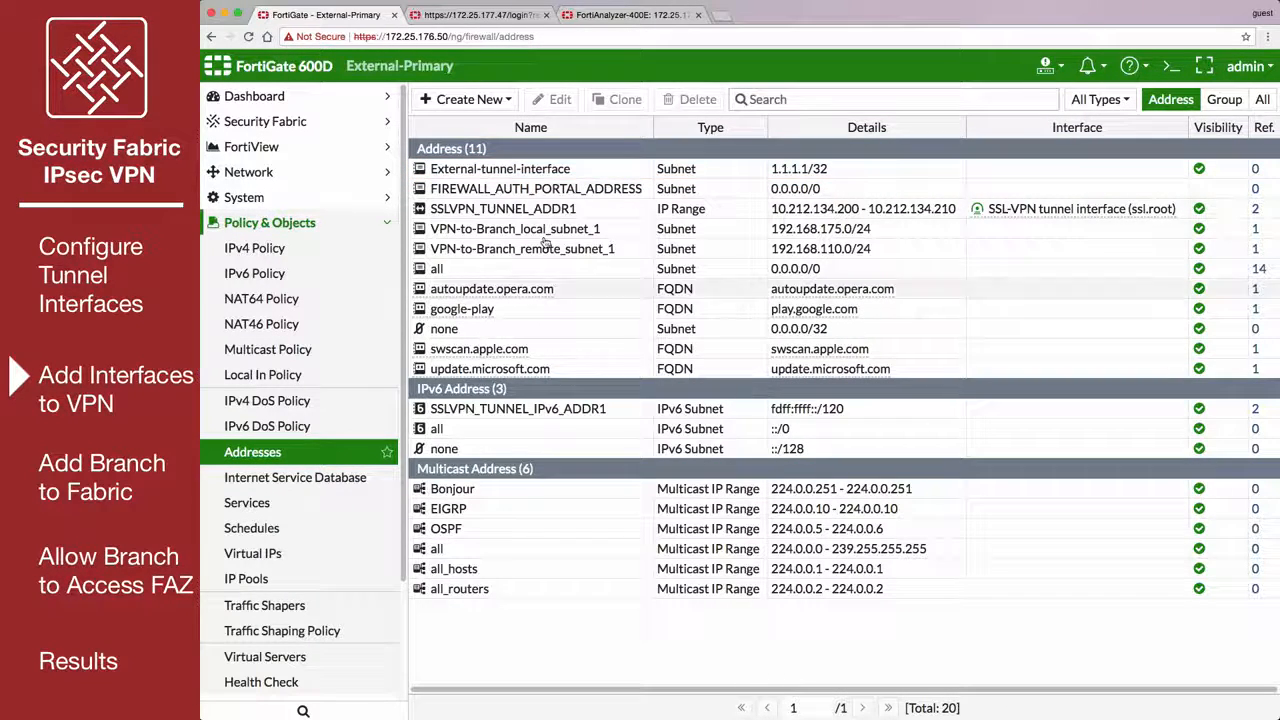
Create a firewall address named Branch-tunnel-interface with subnet 1.1.1.2/32 and static route configuration enabled.
{"action": "left_click", "coordinate": [468, 99]}
{"action": "left_click", "coordinate": [483, 126]}
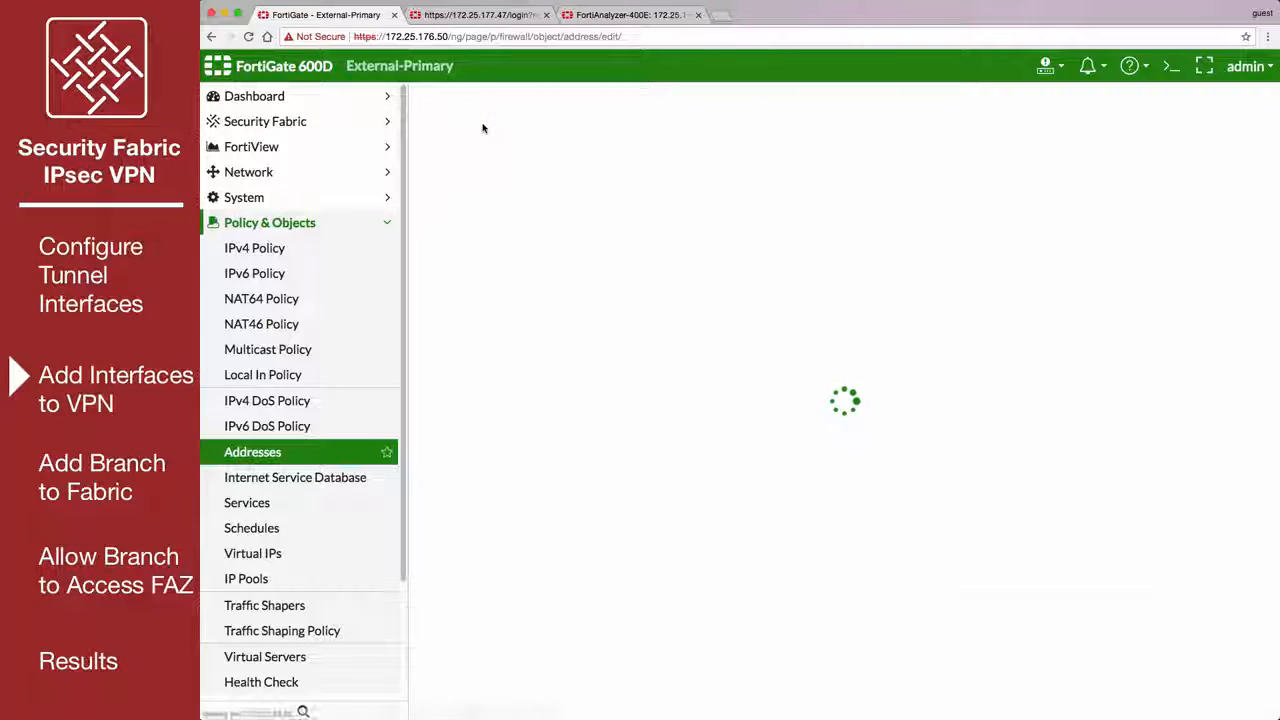
{"action": "left_click", "coordinate": [610, 159]}
{"action": "type", "text": "Branch-tunnel-interf"}
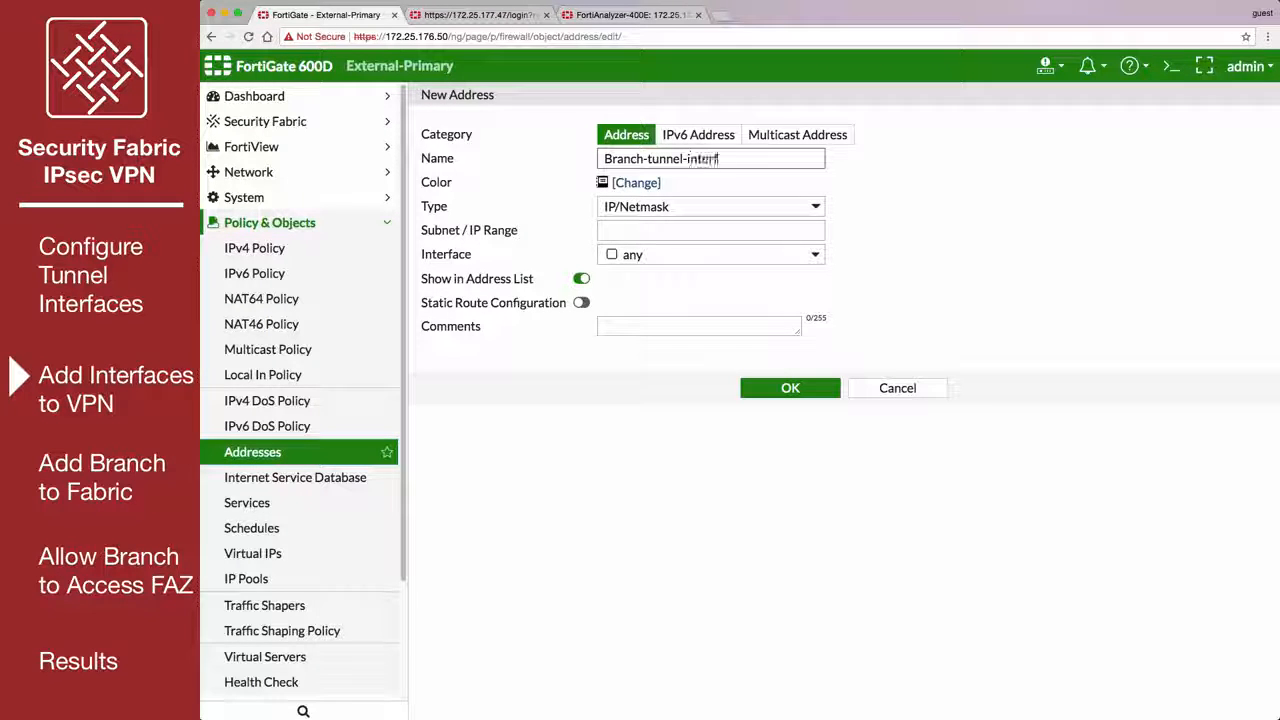
{"action": "type", "text": "ace"}
{"action": "left_click", "coordinate": [669, 231]}
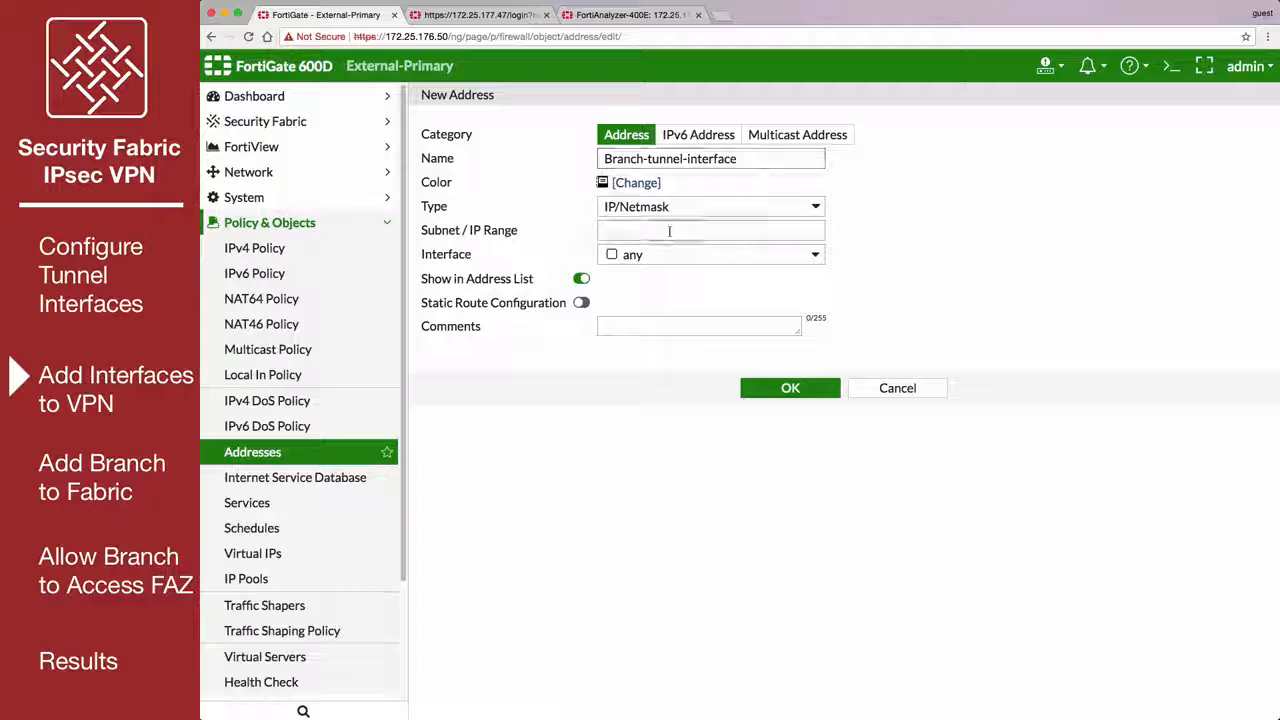
{"action": "type", "text": "1.1.1.2/32"}
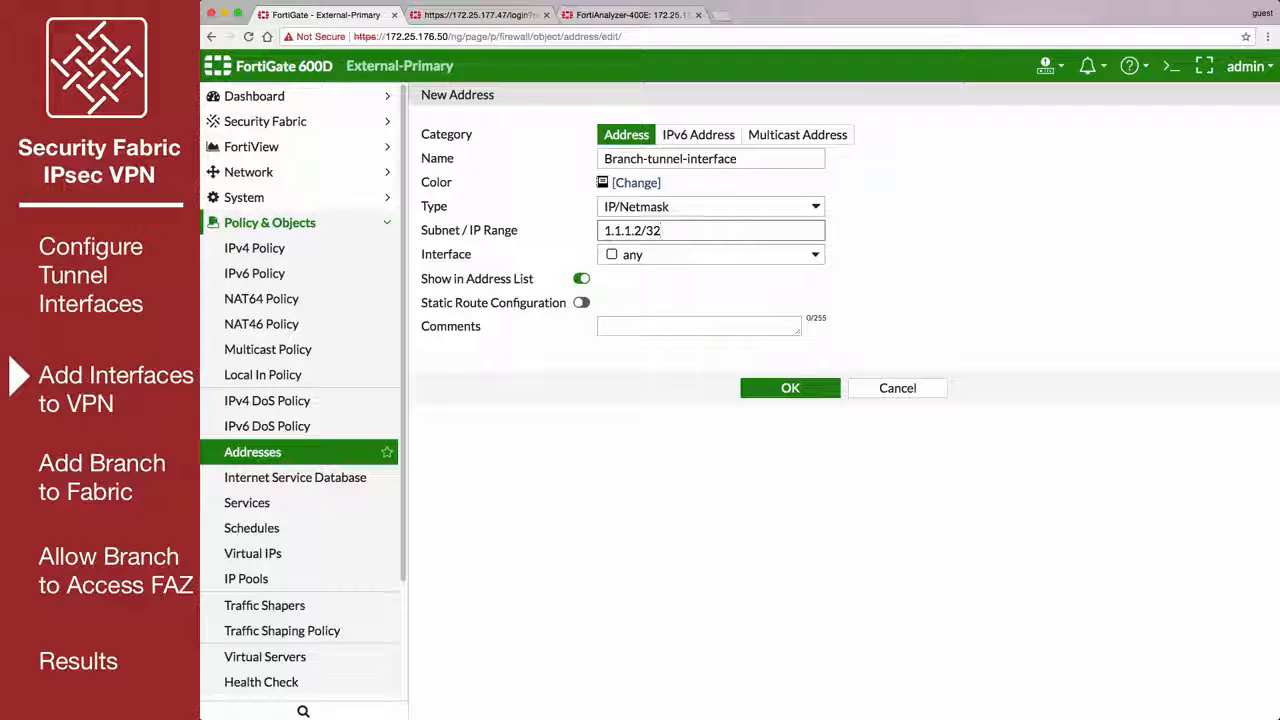
{"action": "left_click", "coordinate": [581, 303]}
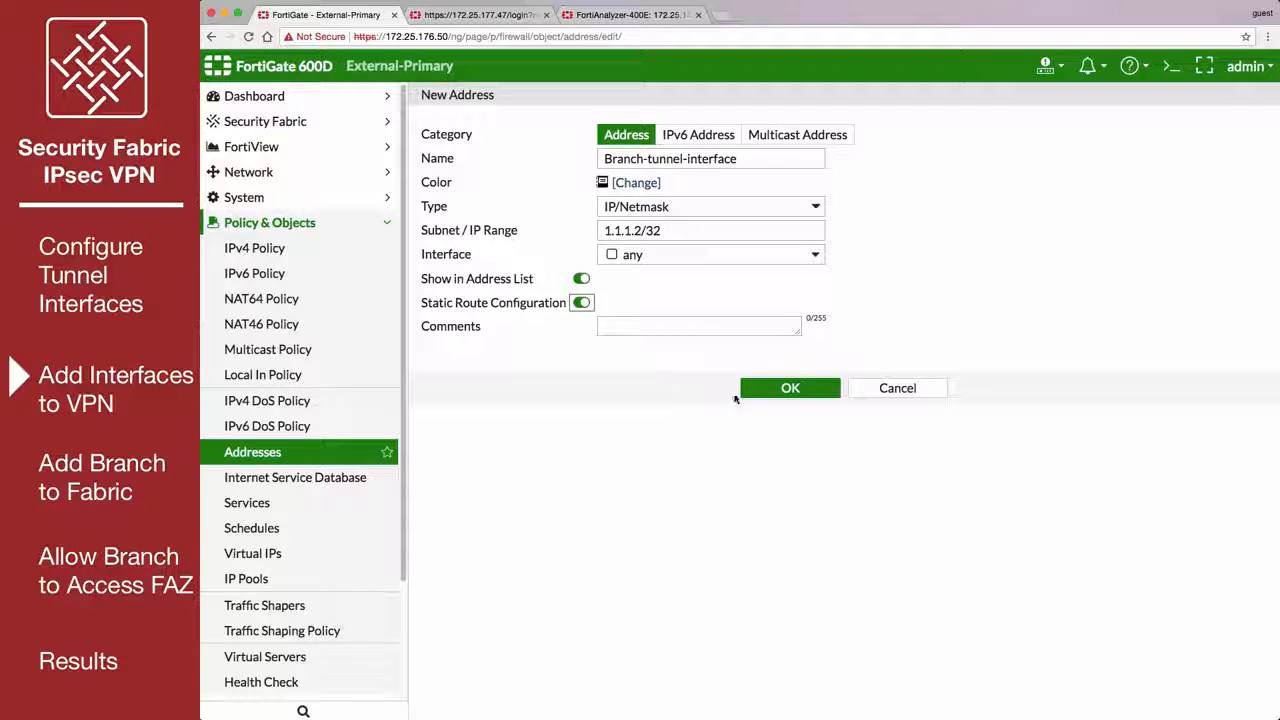
{"action": "left_click", "coordinate": [763, 397]}
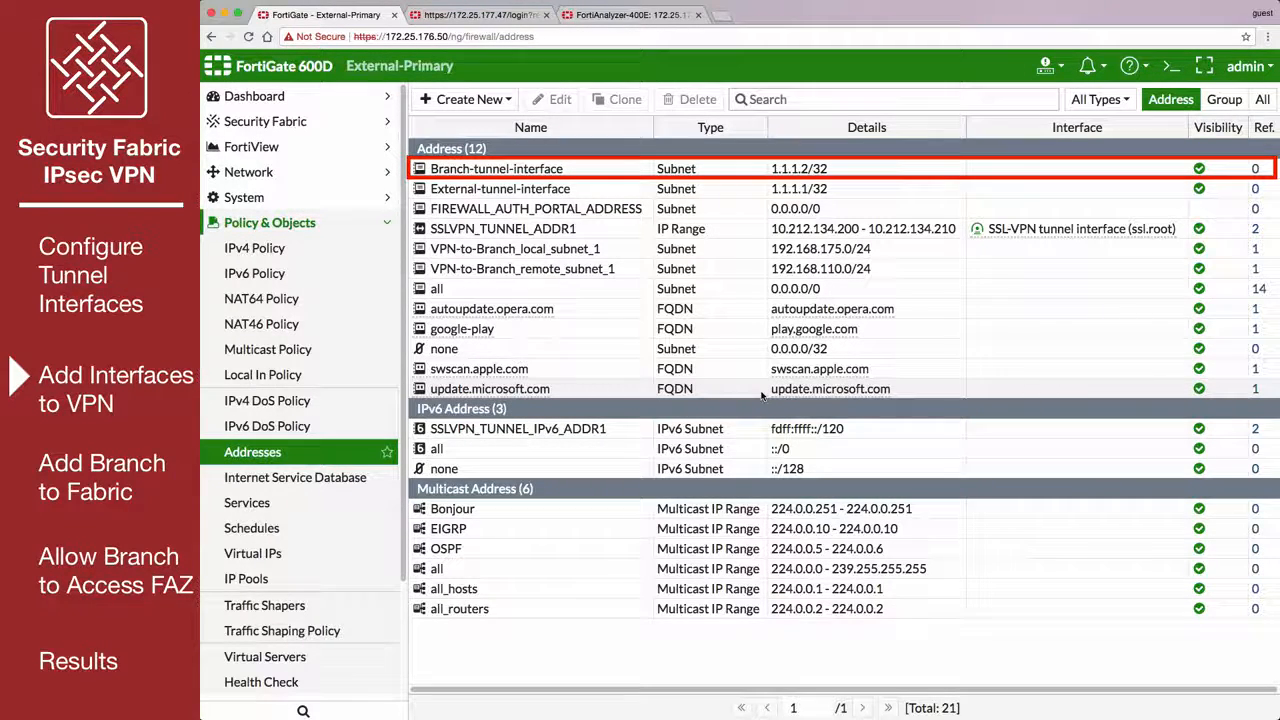
Open the VPN-to-Branch IPsec tunnel for editing and convert it to a custom tunnel.
{"action": "left_click", "coordinate": [386, 227]}
{"action": "left_click", "coordinate": [384, 276]}
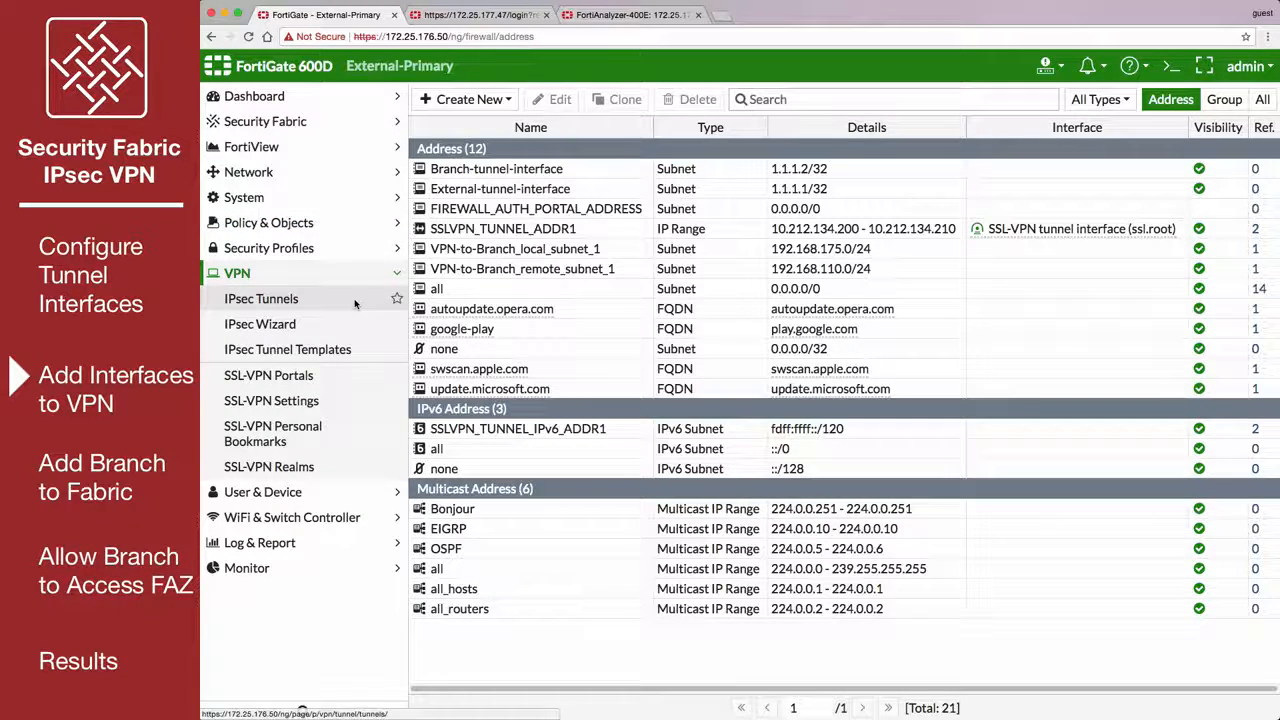
{"action": "left_click", "coordinate": [356, 300]}
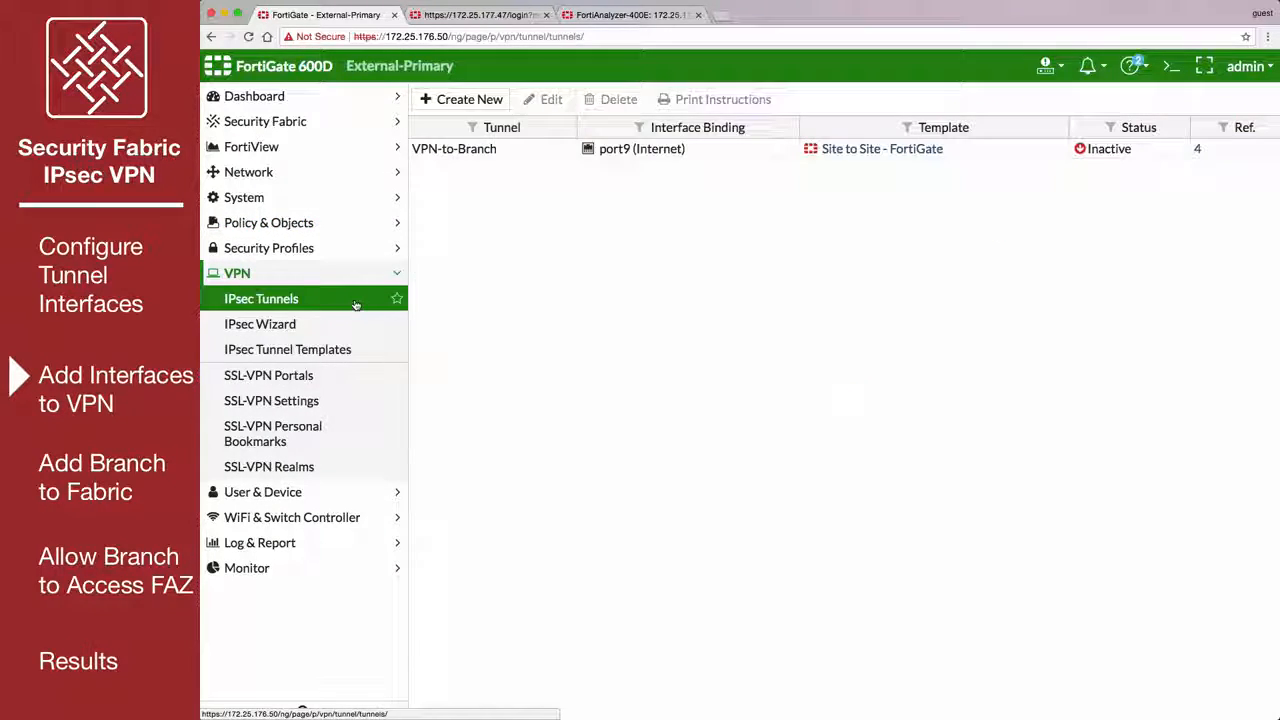
{"action": "left_click", "coordinate": [548, 151]}
{"action": "left_click", "coordinate": [546, 102]}
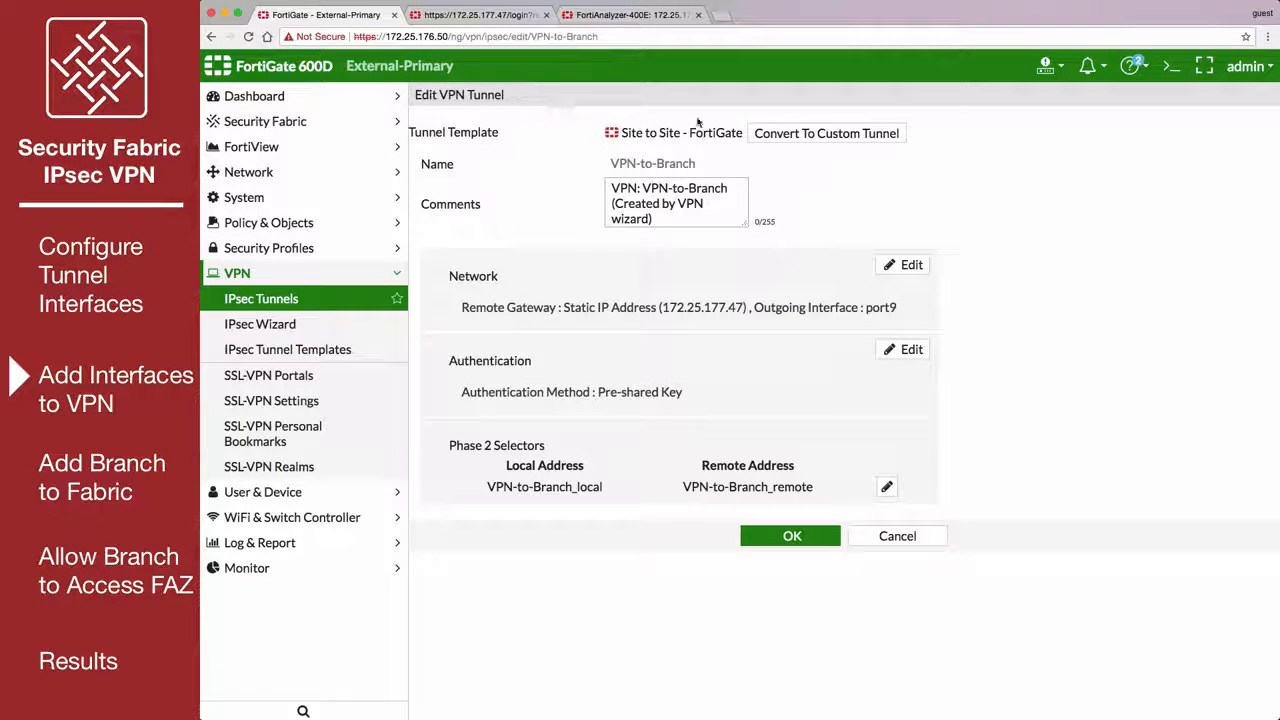
{"action": "left_click", "coordinate": [816, 132]}
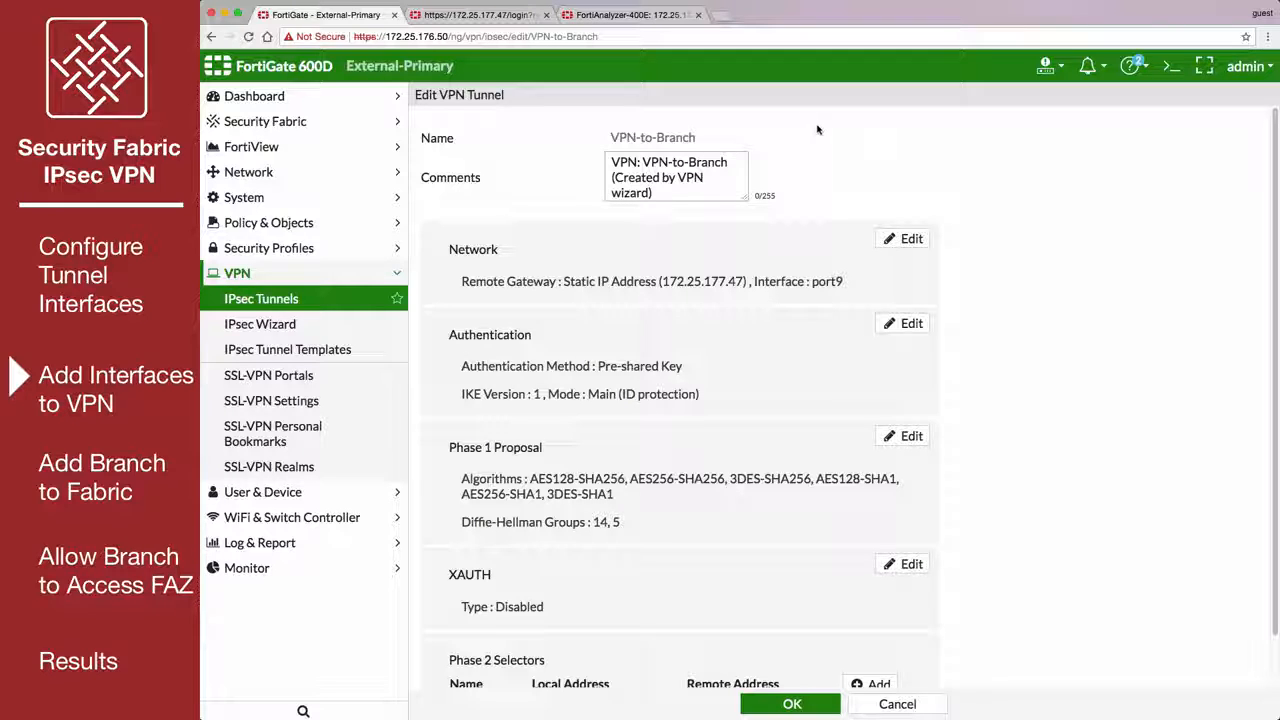
Add a new Phase 2 selector named External-tunnel-to-Branch-tunnel to the VPN-to-Branch tunnel.
{"action": "scroll", "coordinate": [790, 150], "scroll_direction": "down", "scroll_amount": 1}
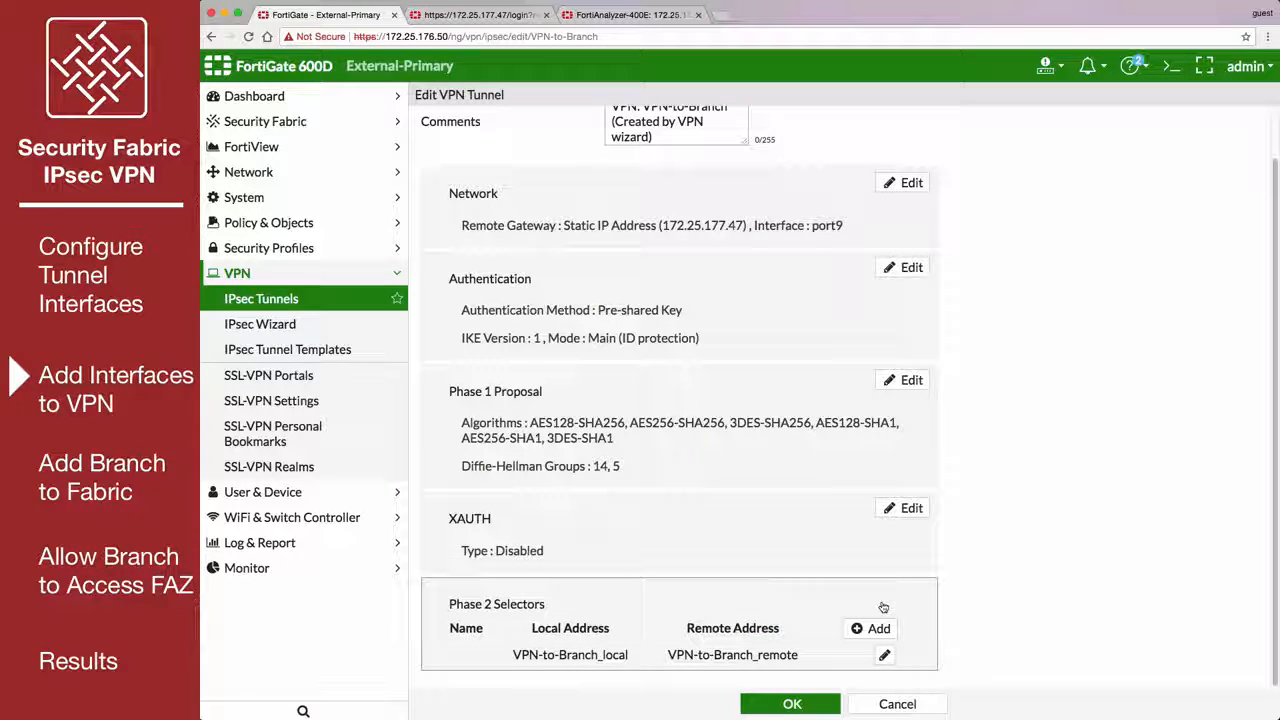
{"action": "left_click", "coordinate": [879, 628]}
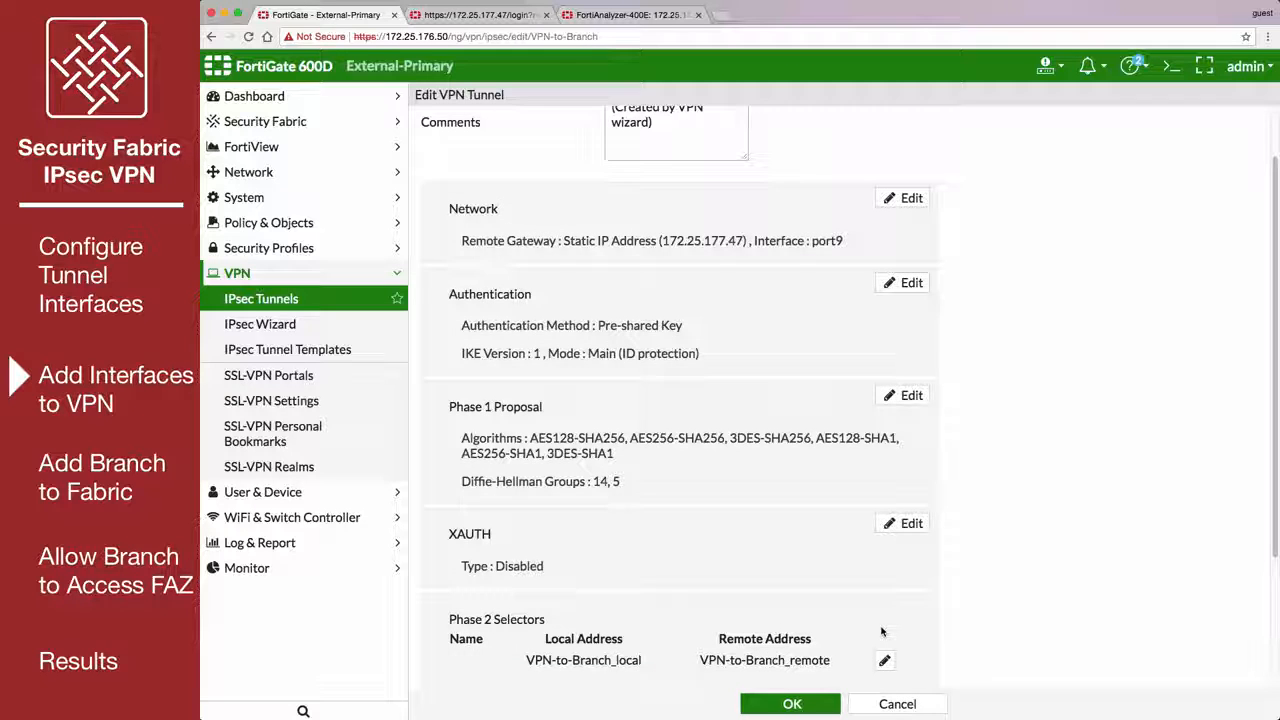
{"action": "scroll", "coordinate": [882, 624], "scroll_direction": "down", "scroll_amount": 3}
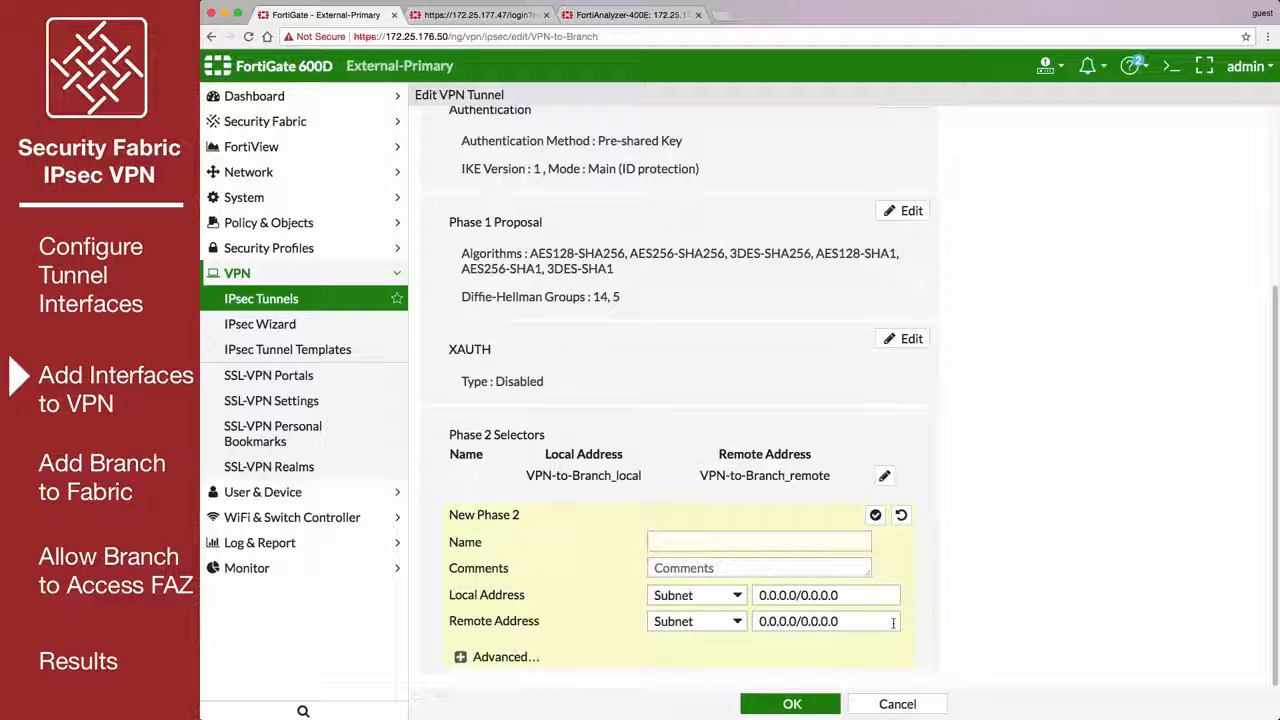
{"action": "left_click", "coordinate": [704, 539]}
{"action": "type", "text": "External-tunnel-to-Branch-tunnel"}
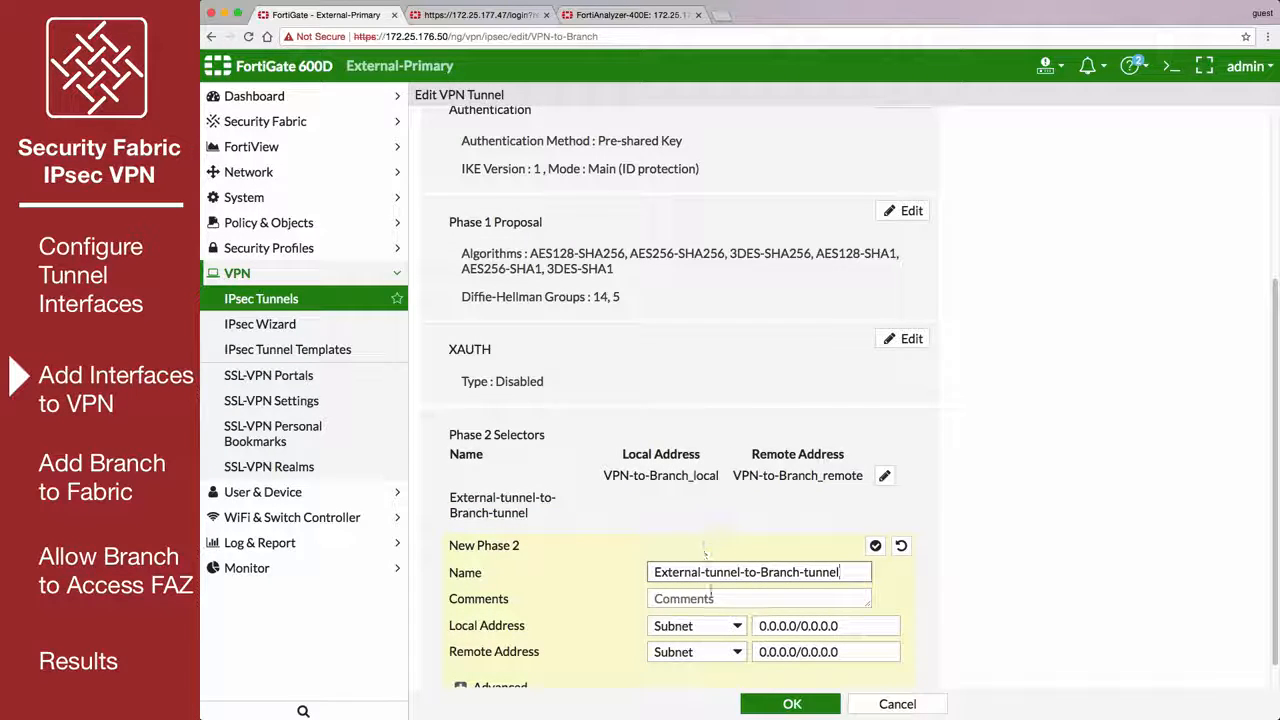
Set the new selector's local address to the named address External-tunnel-interface and remote address to Branch-tunnel-interface, and save the tunnel.
{"action": "left_click", "coordinate": [735, 627]}
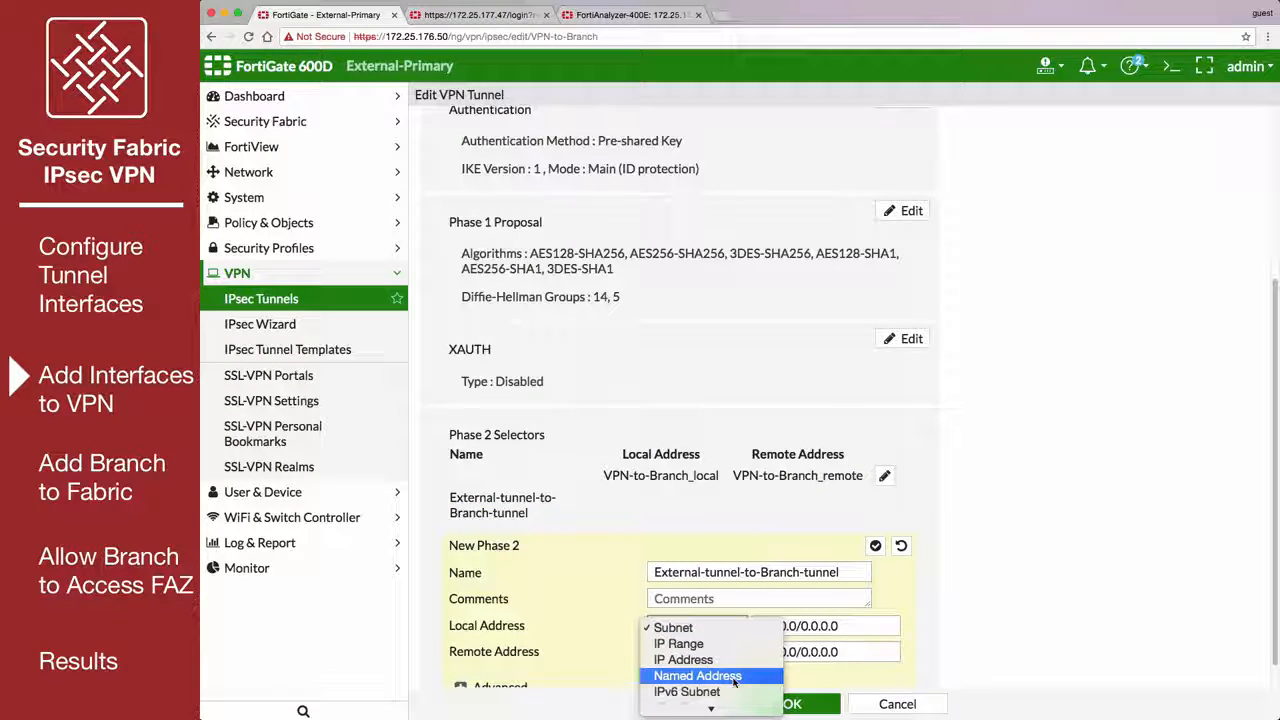
{"action": "left_click", "coordinate": [735, 676]}
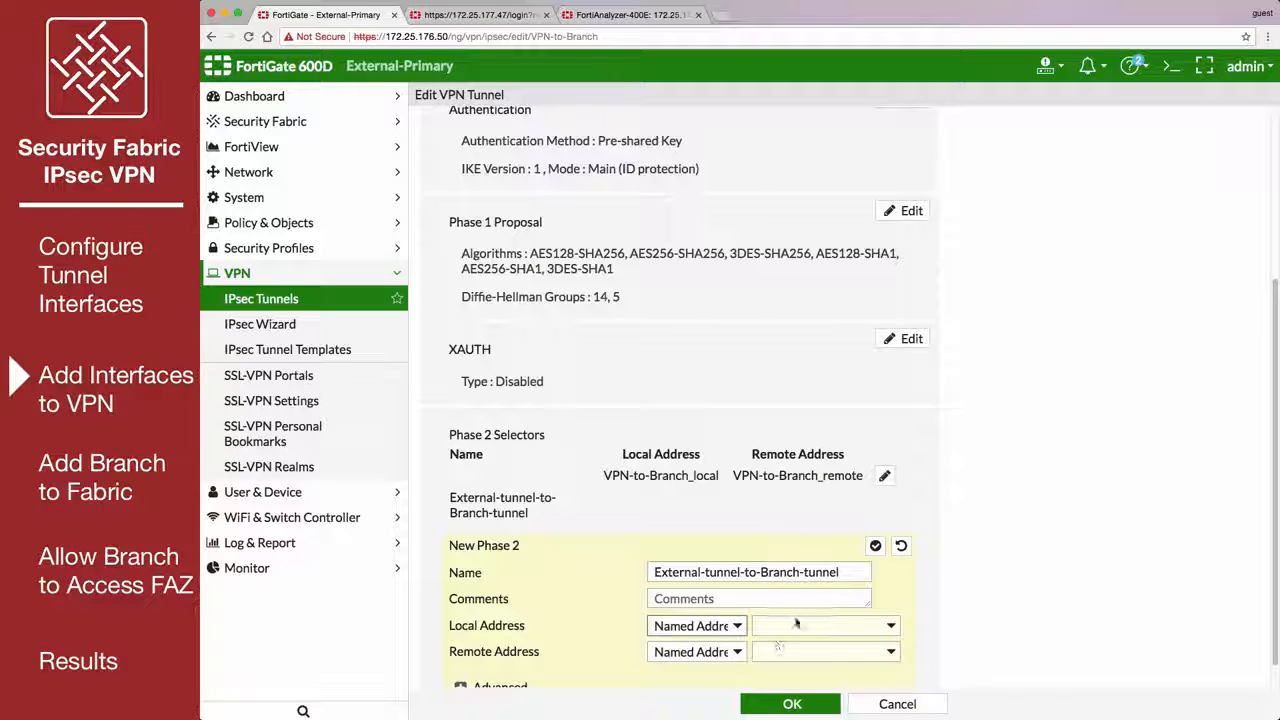
{"action": "left_click", "coordinate": [796, 624]}
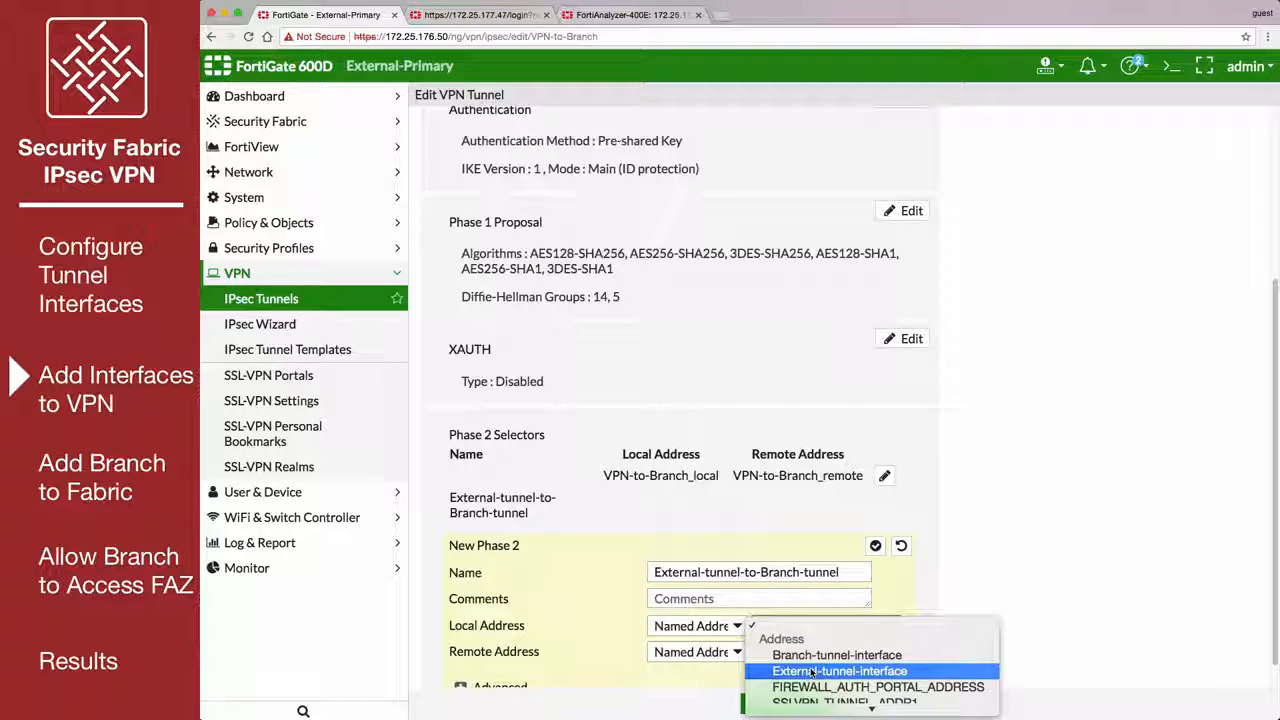
{"action": "left_click", "coordinate": [812, 672]}
{"action": "left_click", "coordinate": [823, 655]}
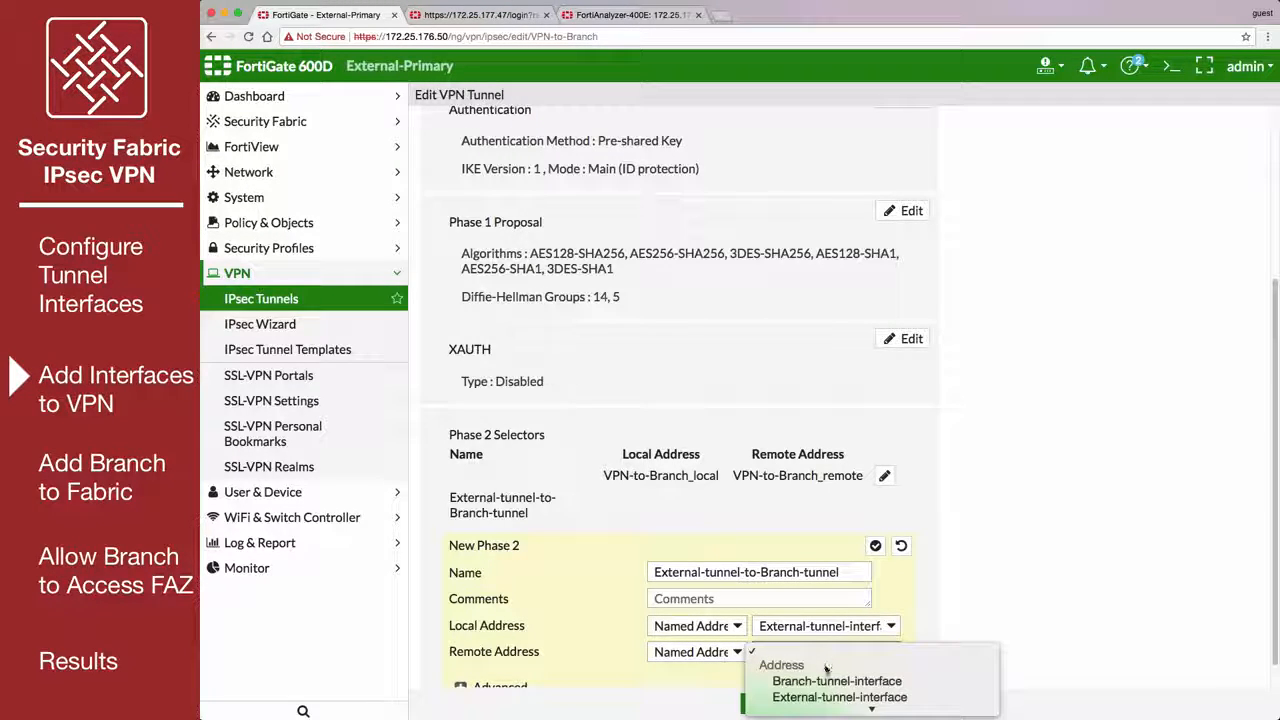
{"action": "left_click", "coordinate": [833, 681]}
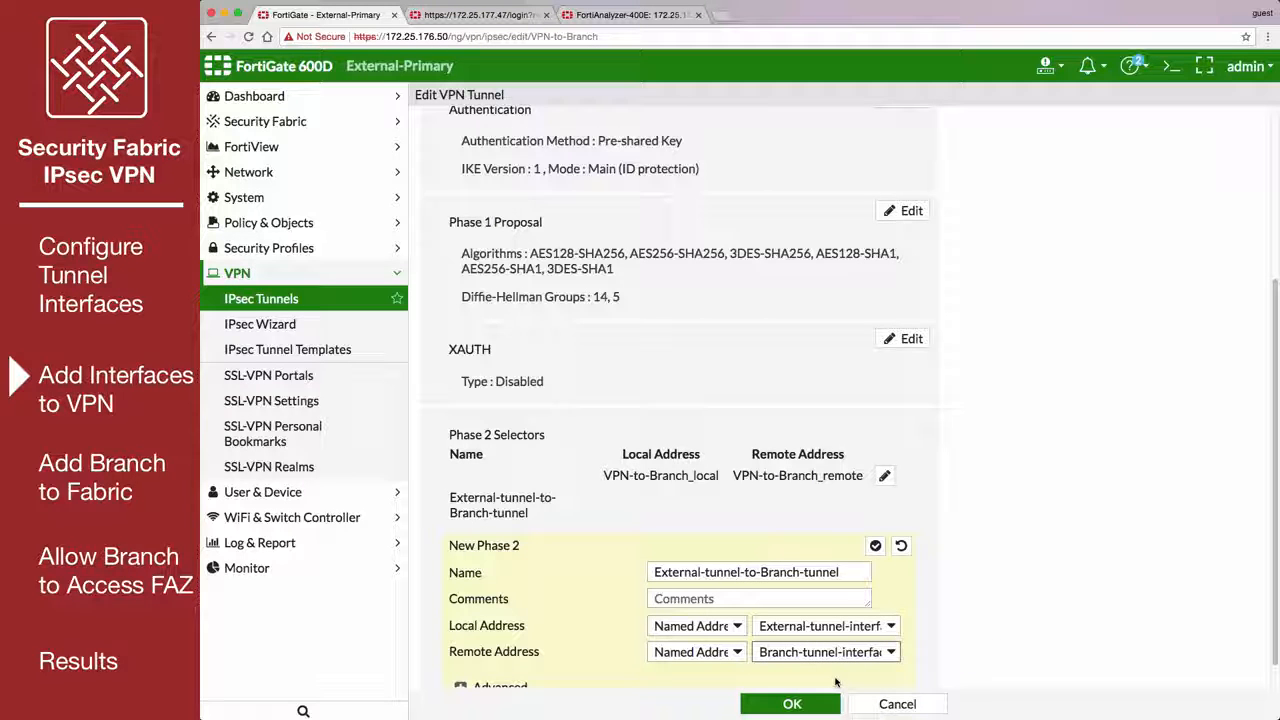
{"action": "left_click", "coordinate": [811, 704]}
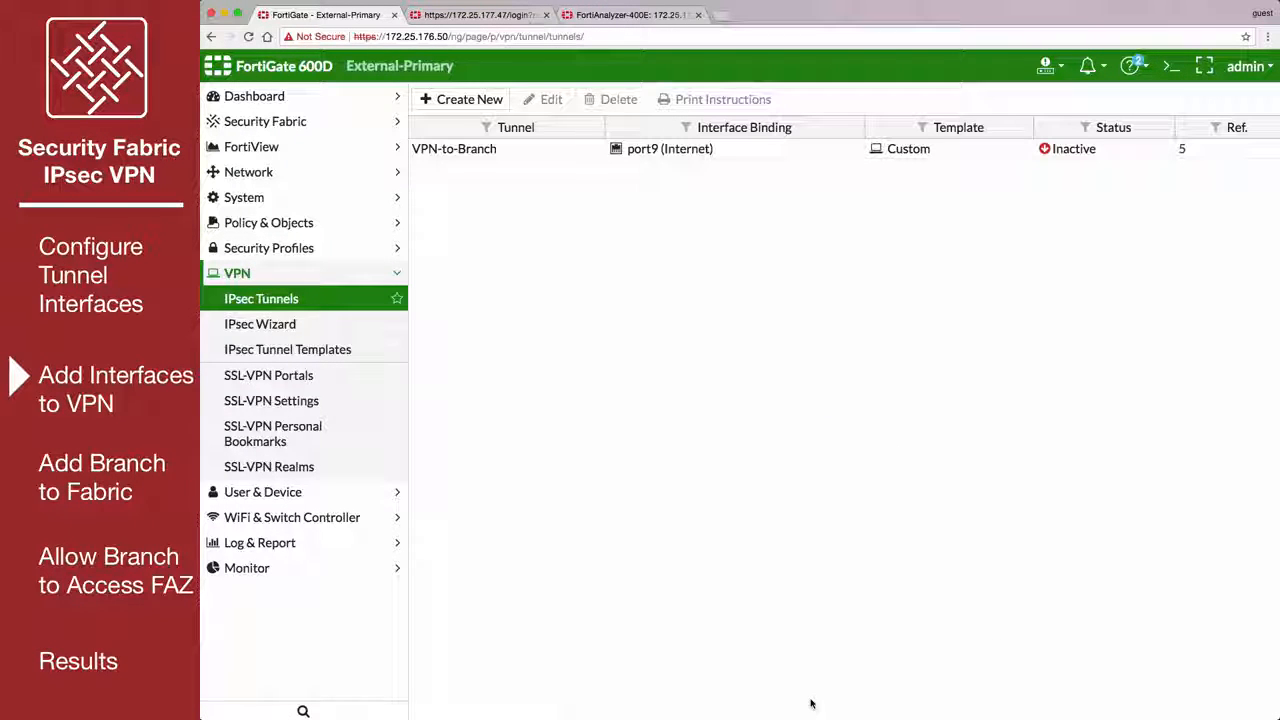
Start a new IPv4 static route with the named address Branch-tunnel-interface as its destination.
{"action": "left_click", "coordinate": [307, 174]}
{"action": "left_click", "coordinate": [325, 376]}
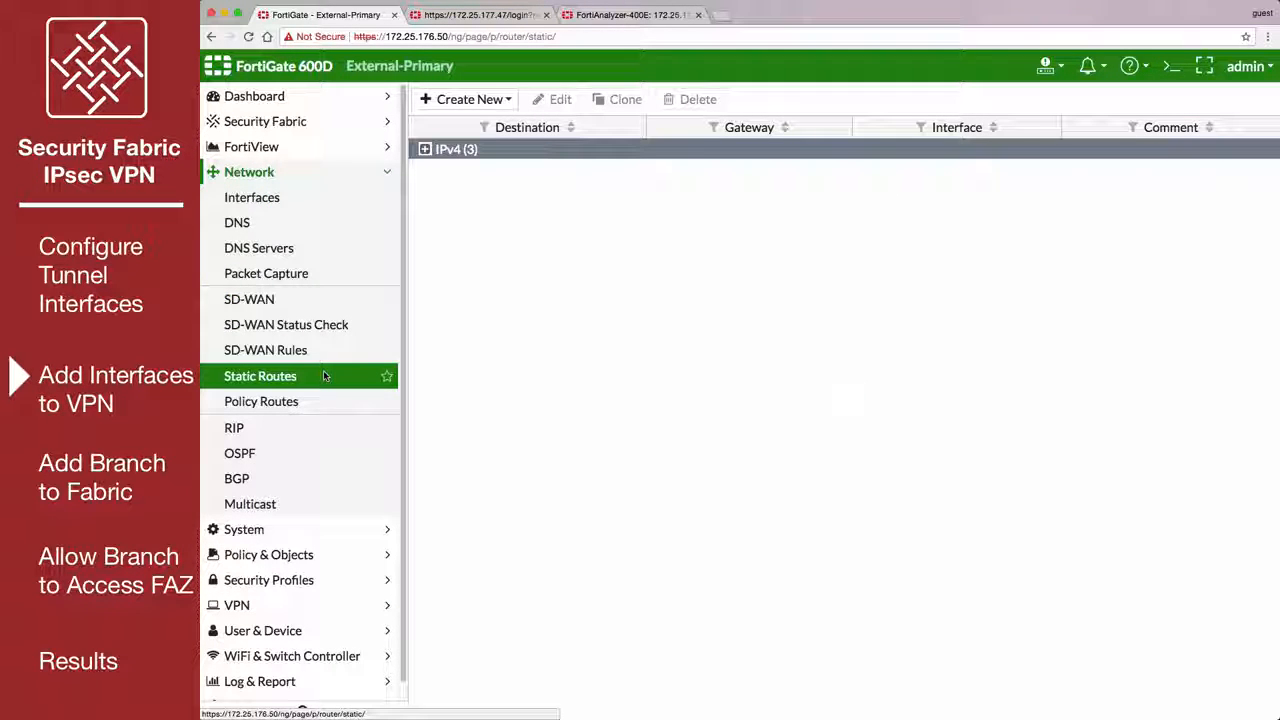
{"action": "left_click", "coordinate": [503, 100]}
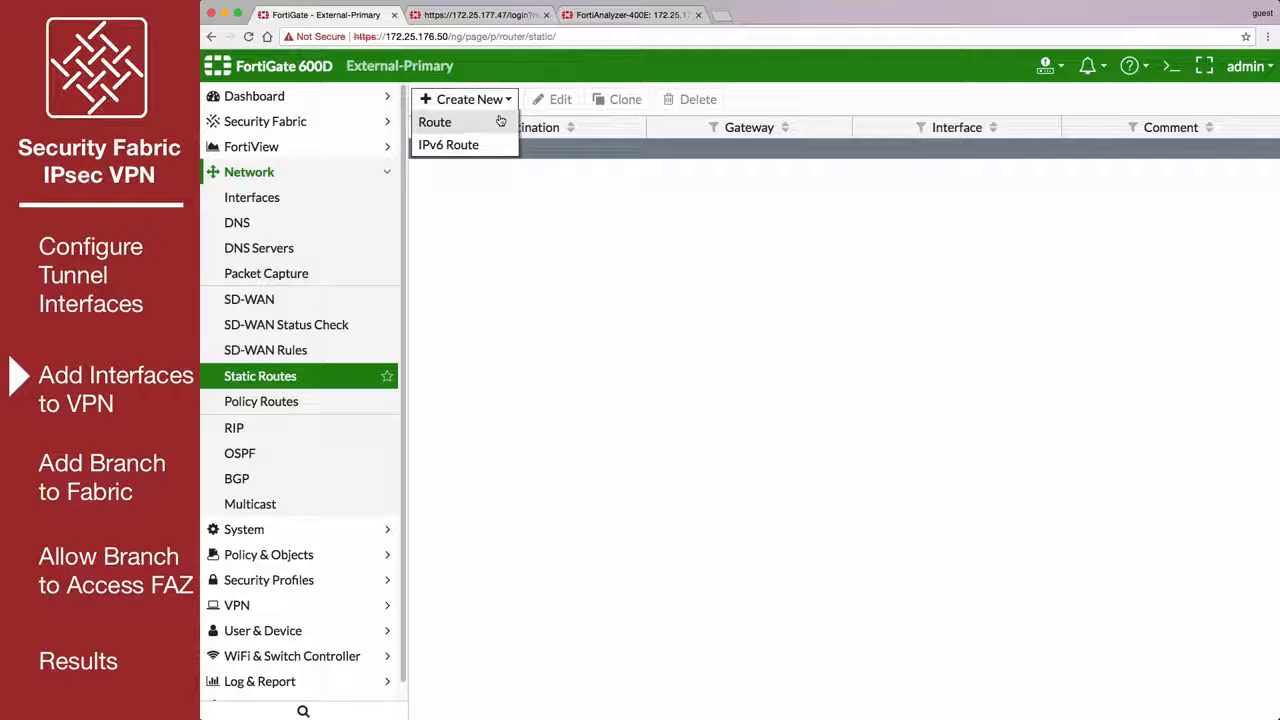
{"action": "left_click", "coordinate": [500, 121]}
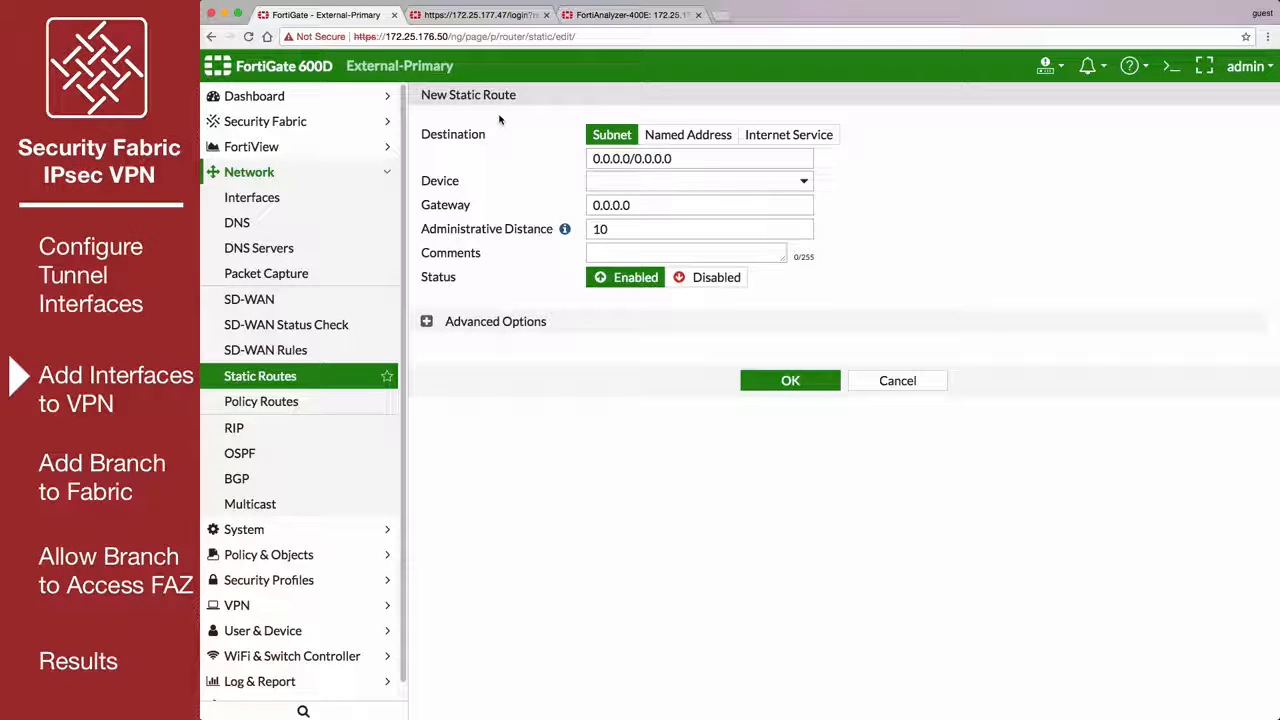
{"action": "left_click", "coordinate": [661, 135]}
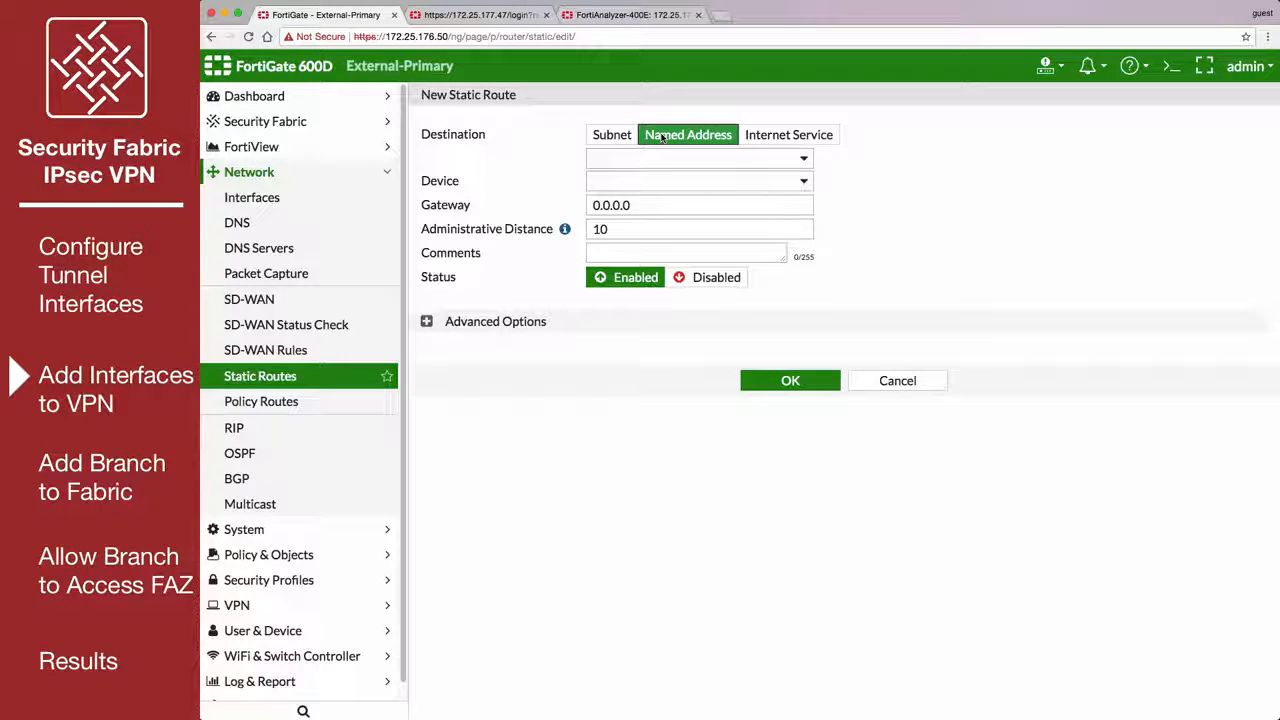
{"action": "left_click", "coordinate": [775, 164]}
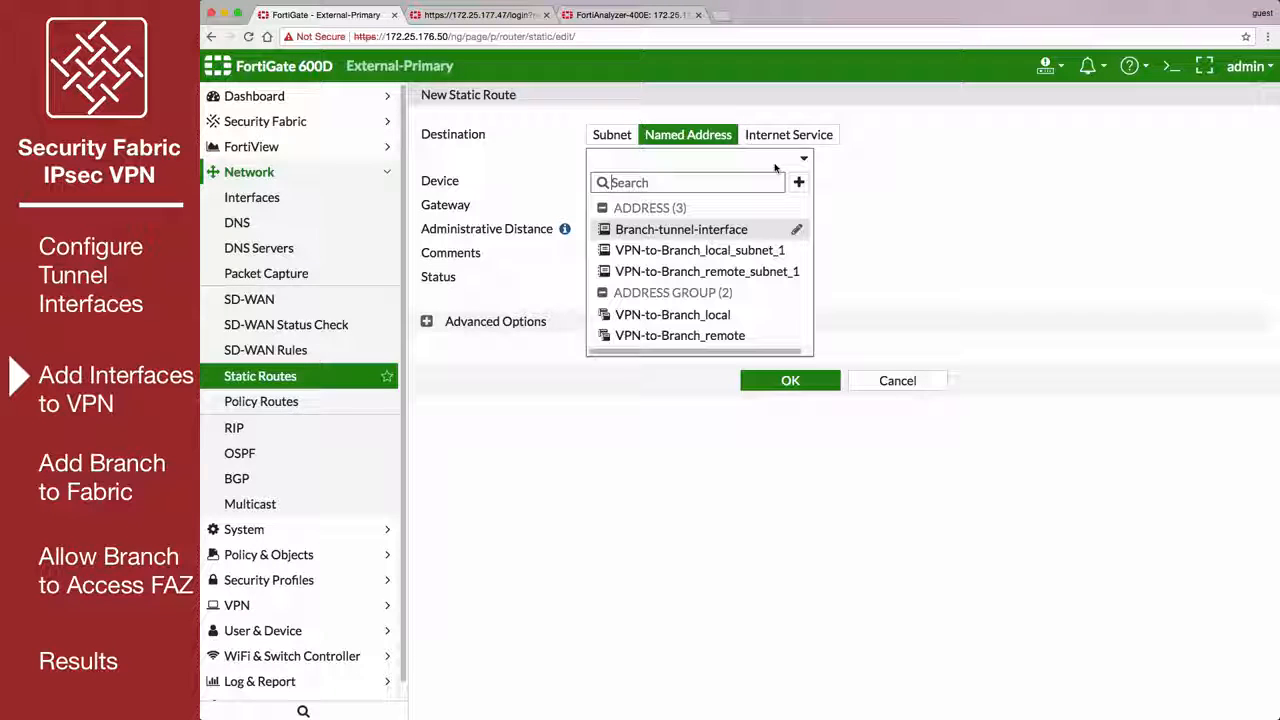
{"action": "left_click", "coordinate": [749, 228]}
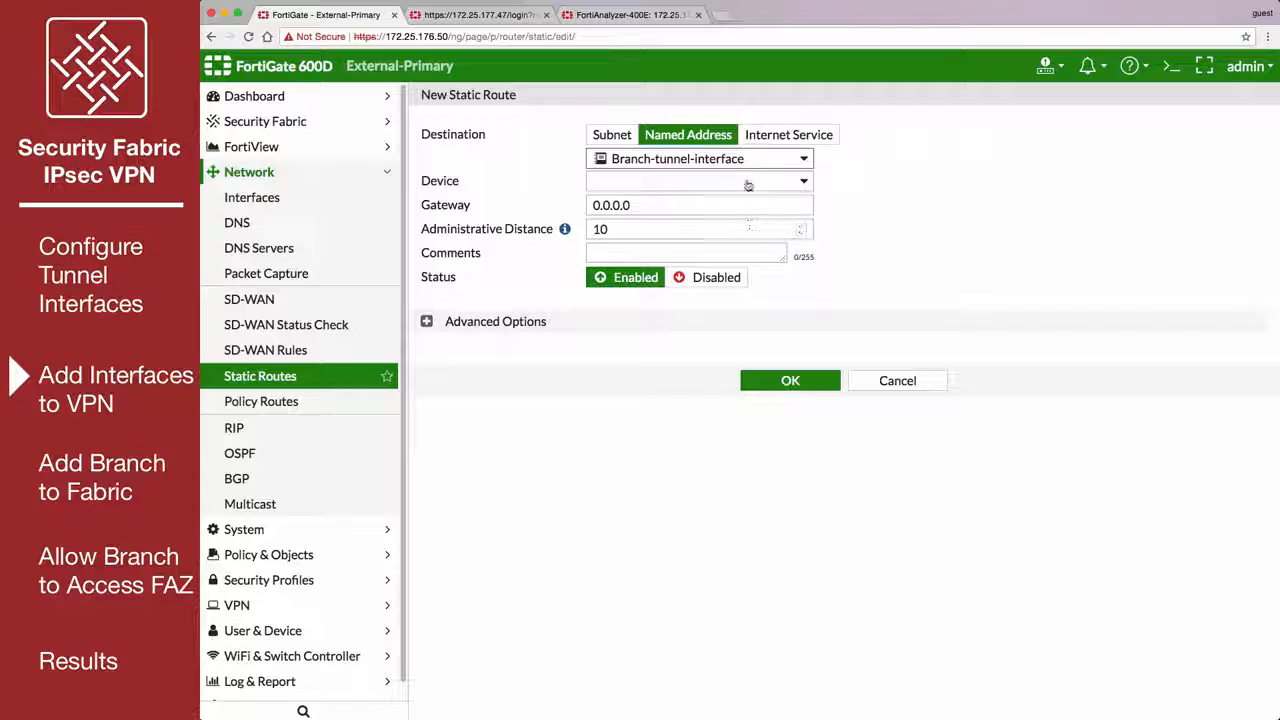
Set the static route's device to VPN-to-Branch, save it, and expand the IPv4 route list.
{"action": "left_click", "coordinate": [748, 183]}
{"action": "left_click_drag", "start_coordinate": [806, 237], "coordinate": [780, 406]}
{"action": "left_click", "coordinate": [735, 517]}
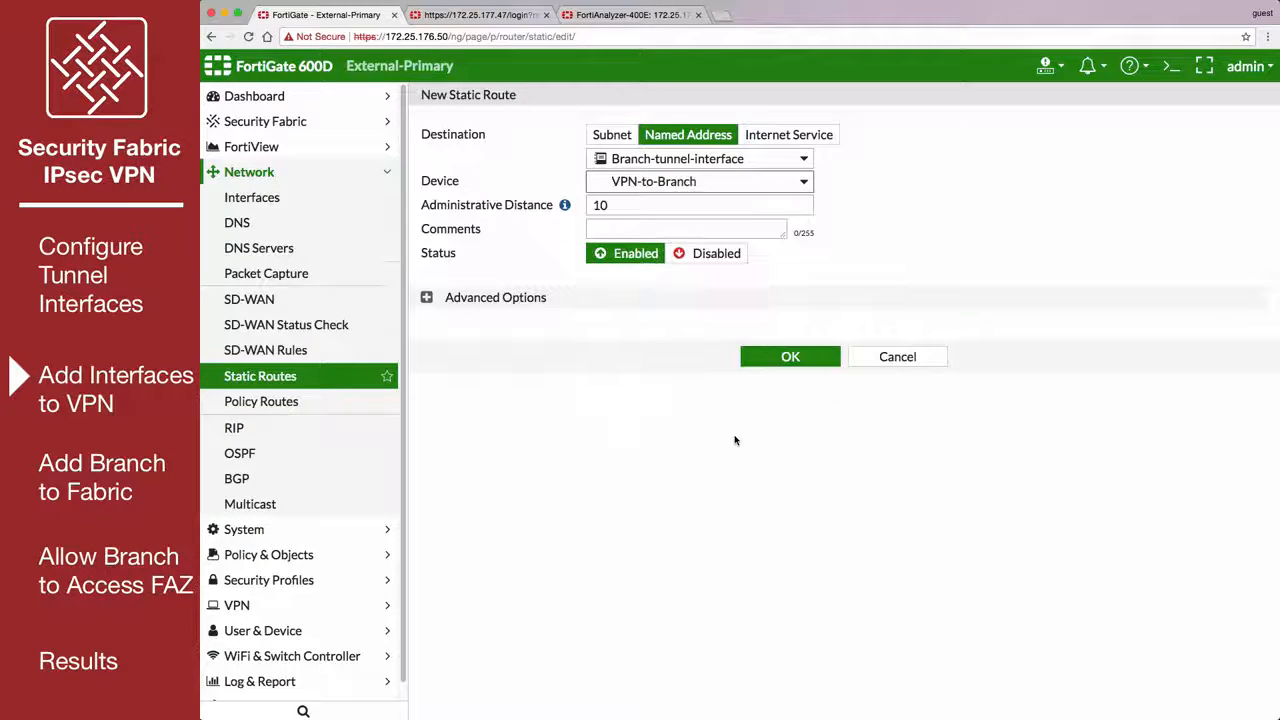
{"action": "left_click", "coordinate": [780, 358]}
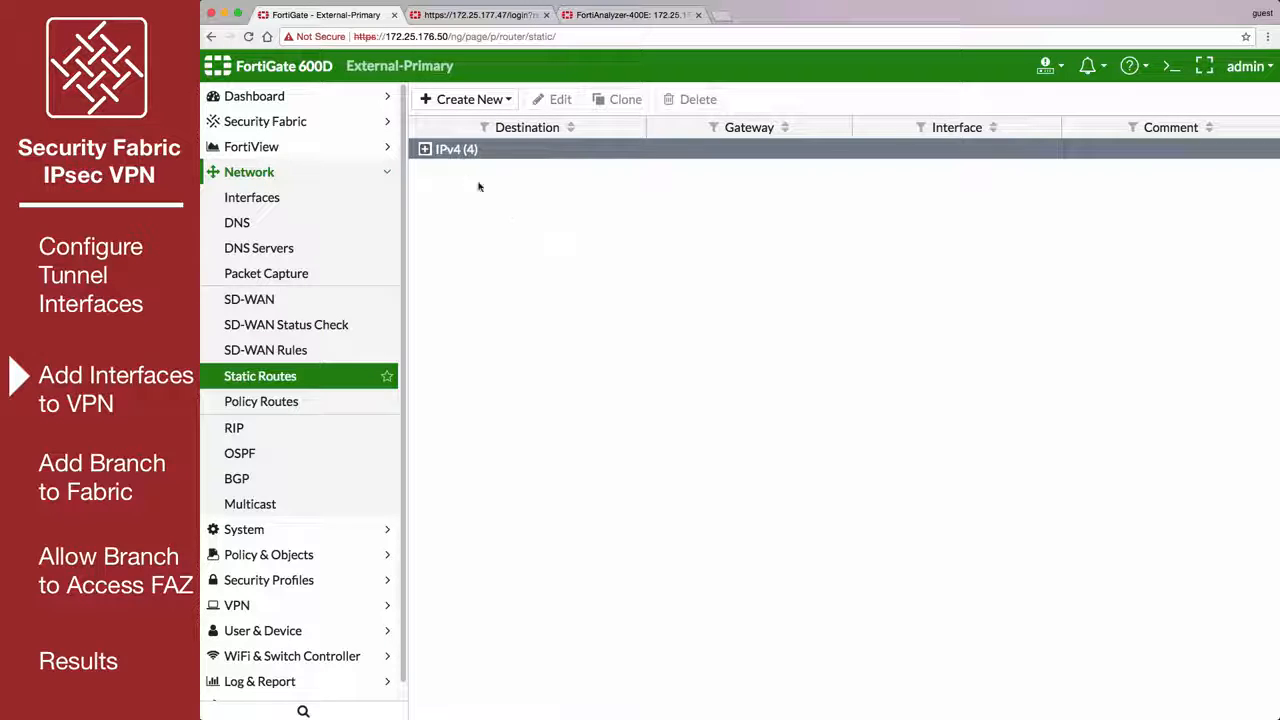
{"action": "left_click", "coordinate": [424, 149]}
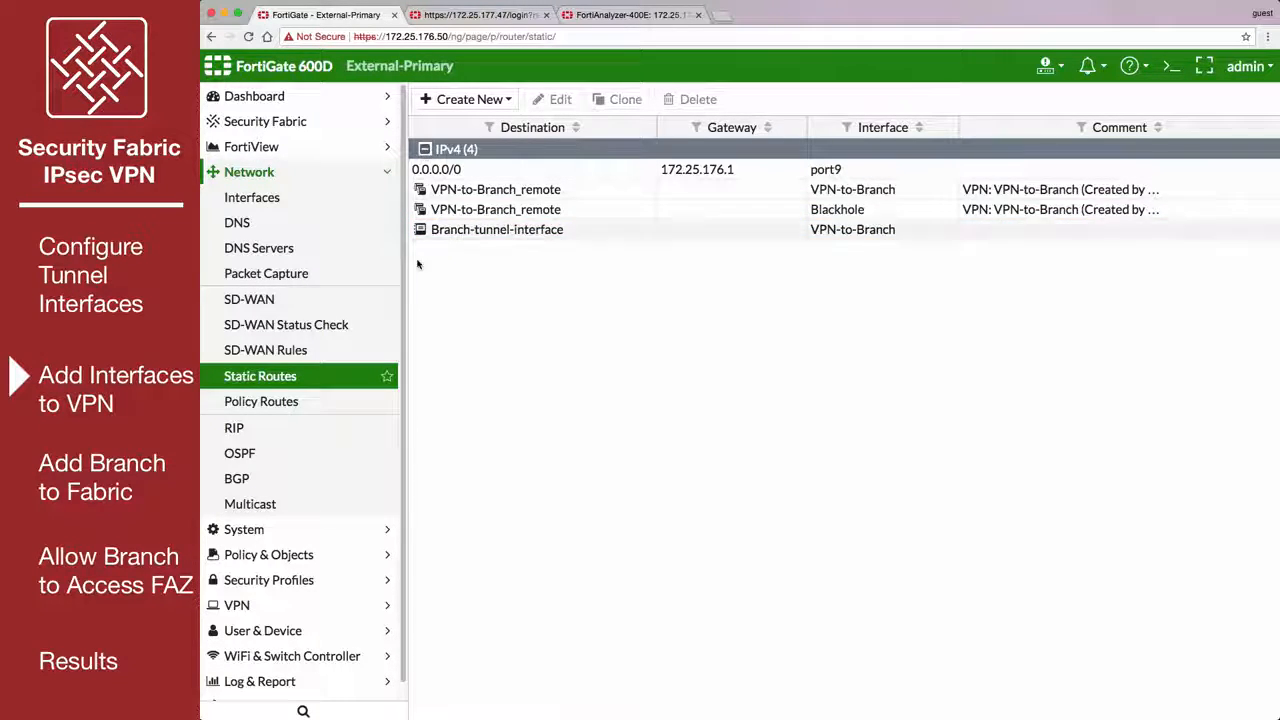
In the IPv4 policy vpn_VPN-to-Branch_local, add External-tunnel-interface as a source and Branch-tunnel-interface as a destination, and save it.
{"action": "left_click", "coordinate": [329, 554]}
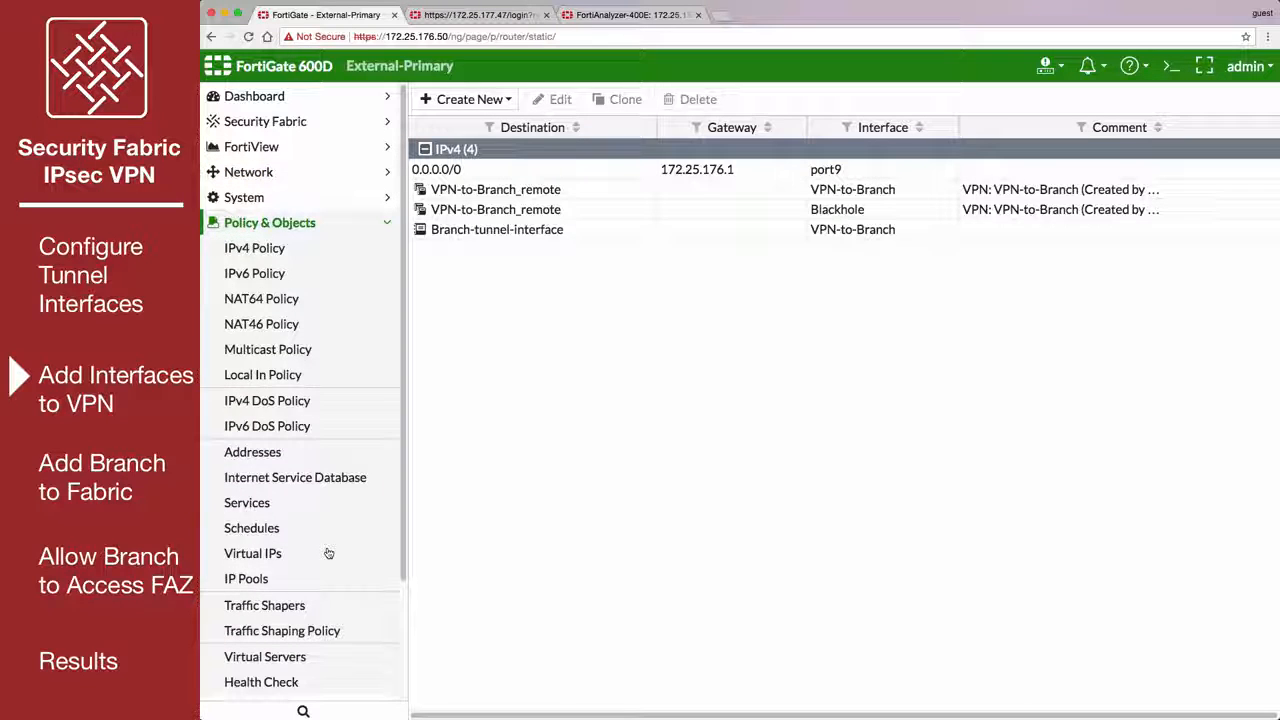
{"action": "left_click", "coordinate": [335, 253]}
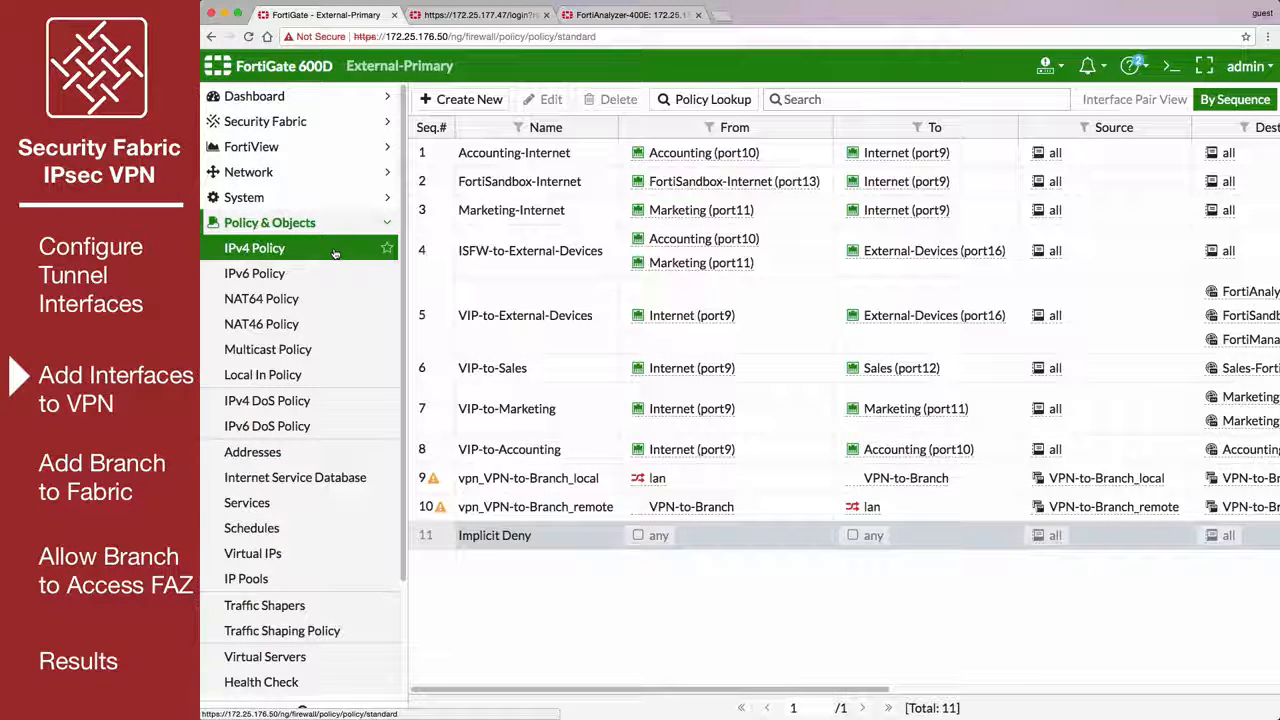
{"action": "double_click", "coordinate": [600, 479]}
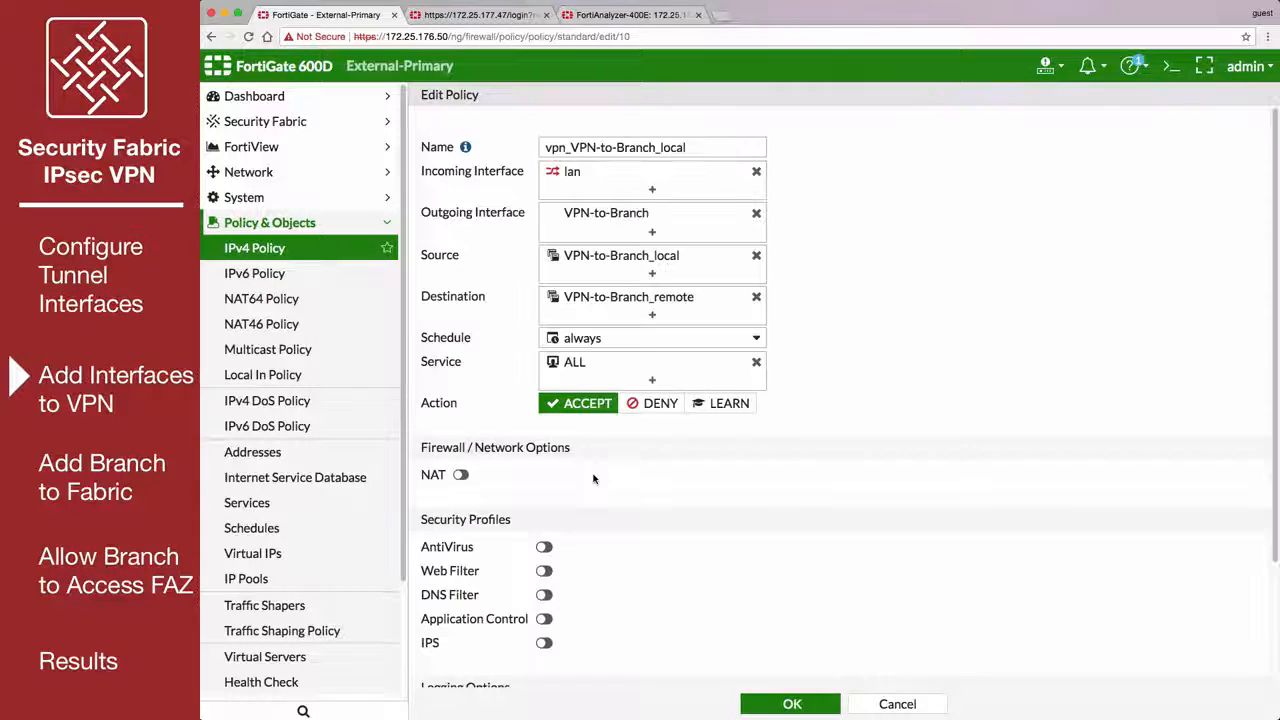
{"action": "left_click", "coordinate": [655, 272]}
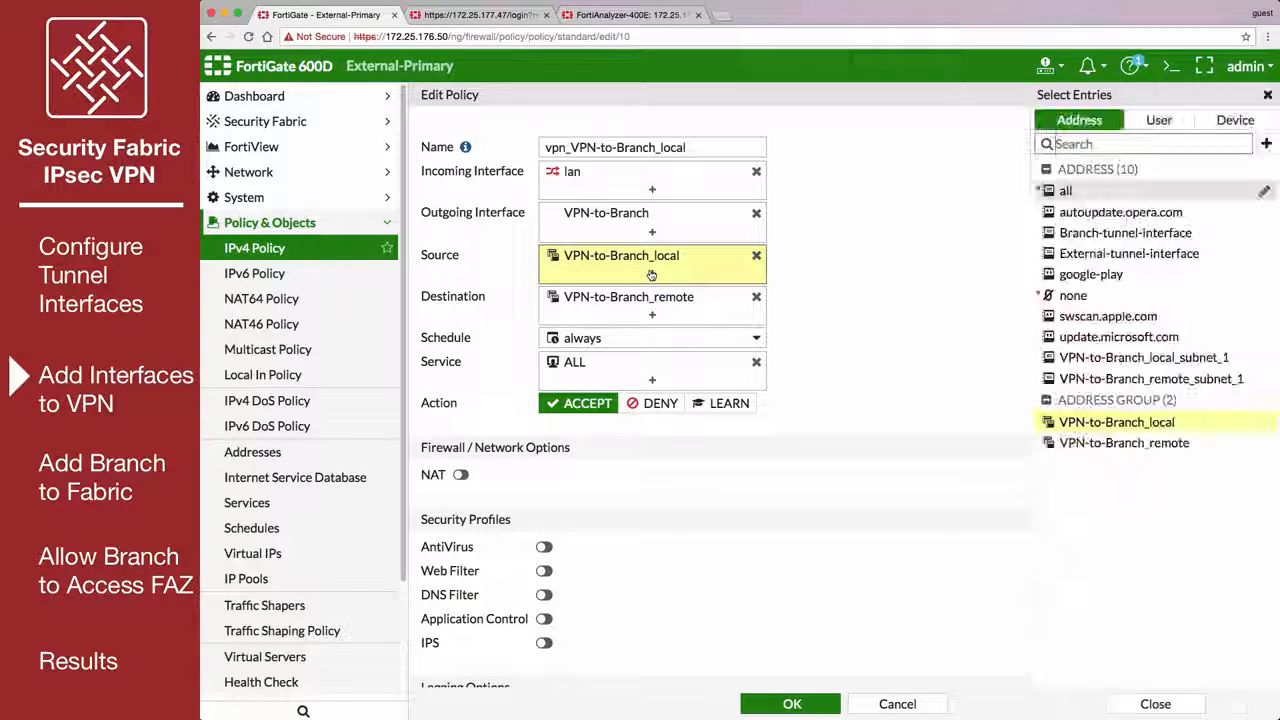
{"action": "left_click", "coordinate": [1087, 256]}
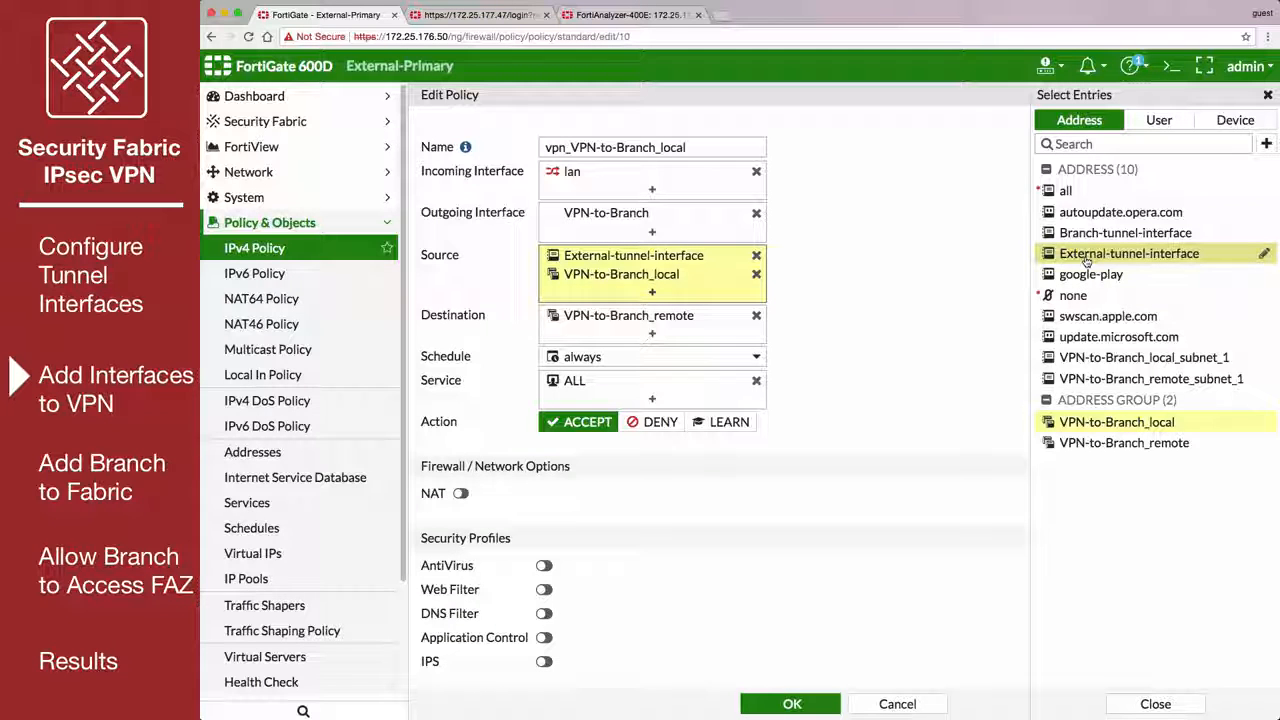
{"action": "left_click", "coordinate": [648, 336]}
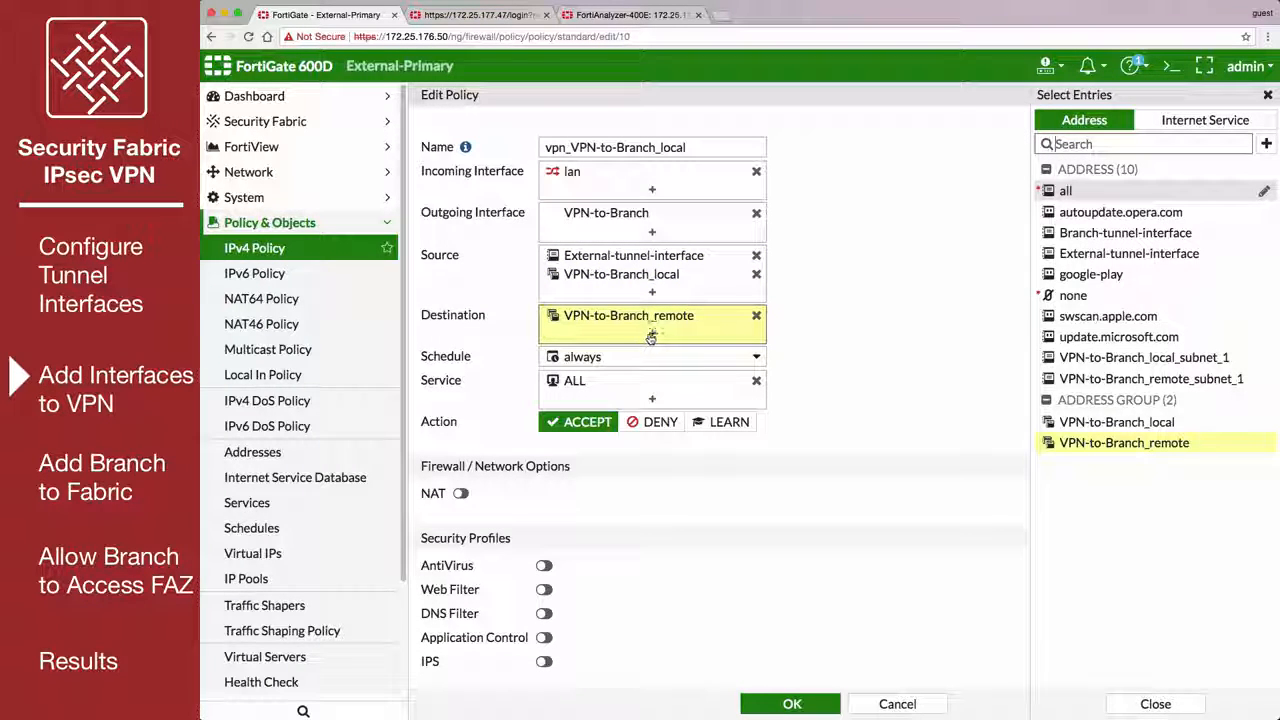
{"action": "left_click", "coordinate": [1088, 233]}
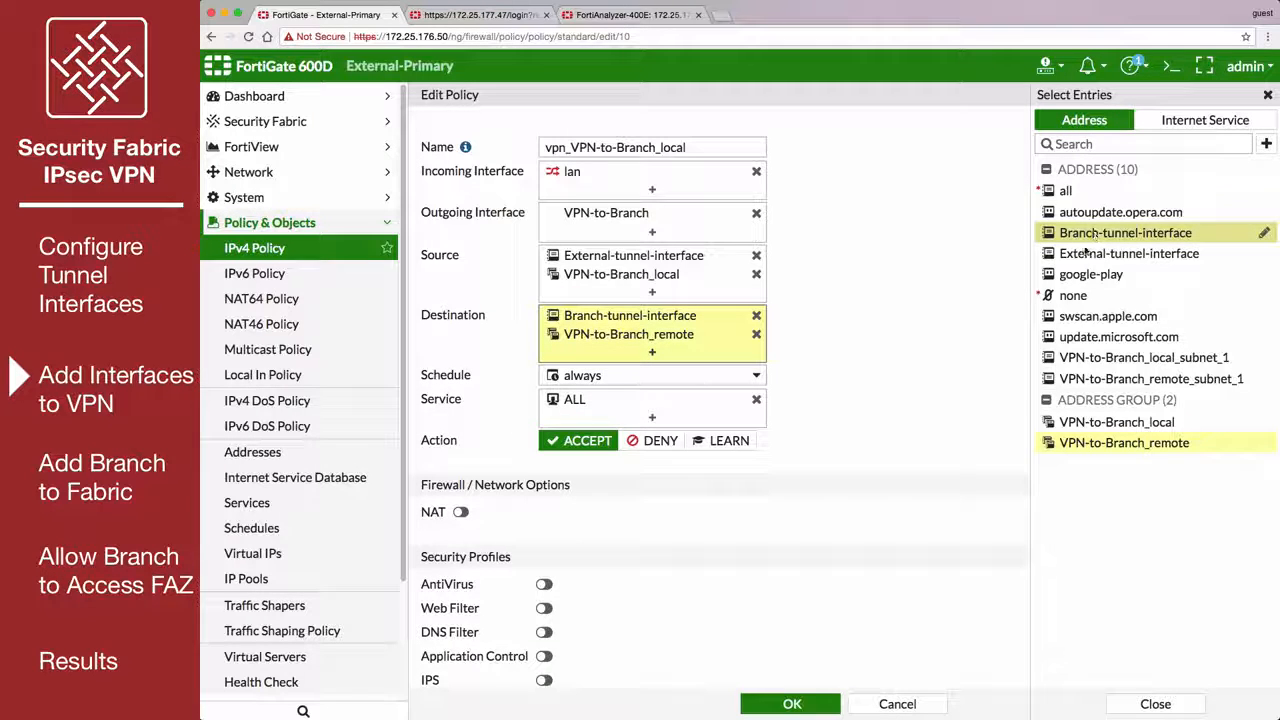
{"action": "left_click", "coordinate": [792, 704]}
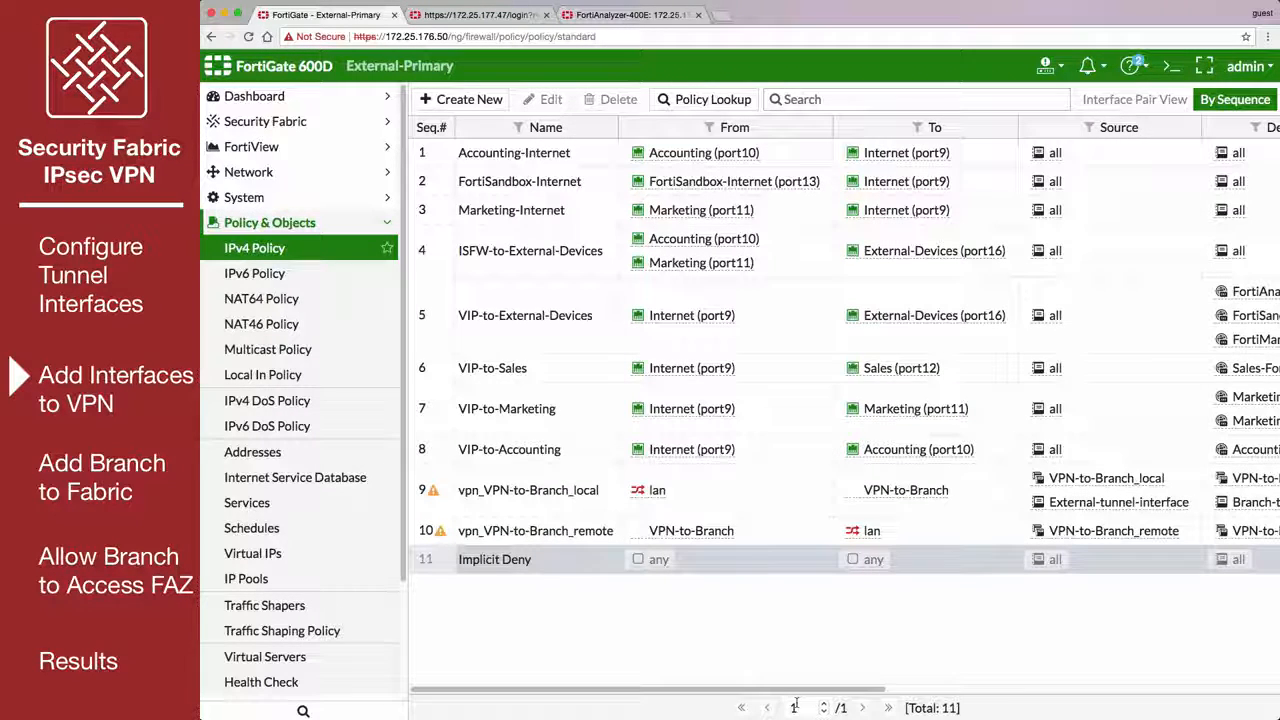
In the IPv4 policy vpn_VPN-to-Branch_remote, add Branch-tunnel-interface as a source and External-tunnel-interface as a destination, and save it.
{"action": "left_click", "coordinate": [573, 530]}
{"action": "double_click", "coordinate": [573, 530]}
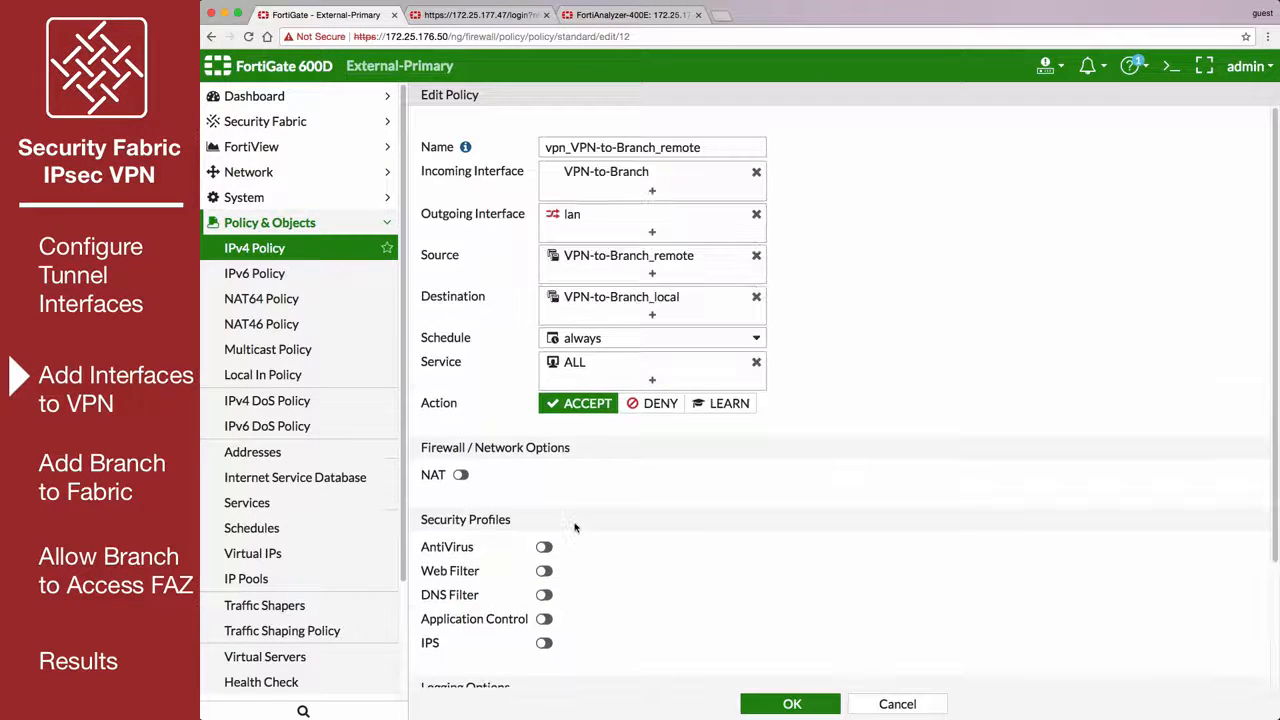
{"action": "left_click", "coordinate": [652, 276]}
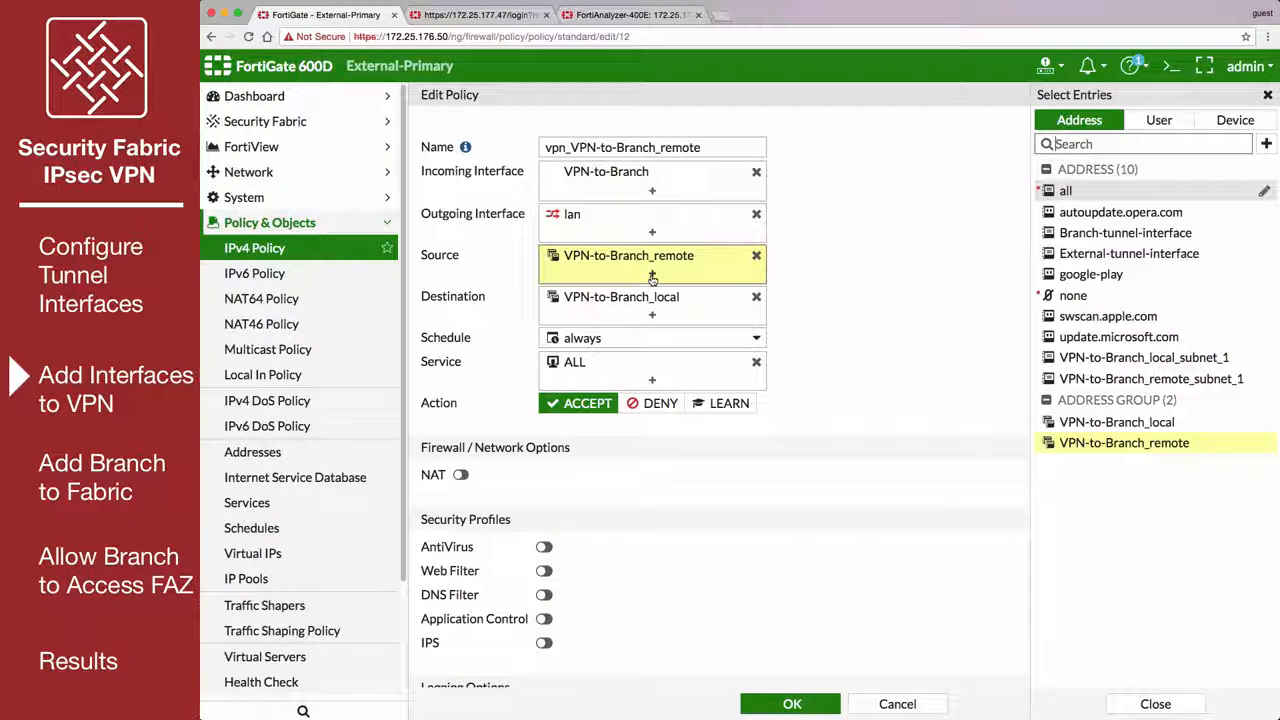
{"action": "left_click", "coordinate": [1125, 232]}
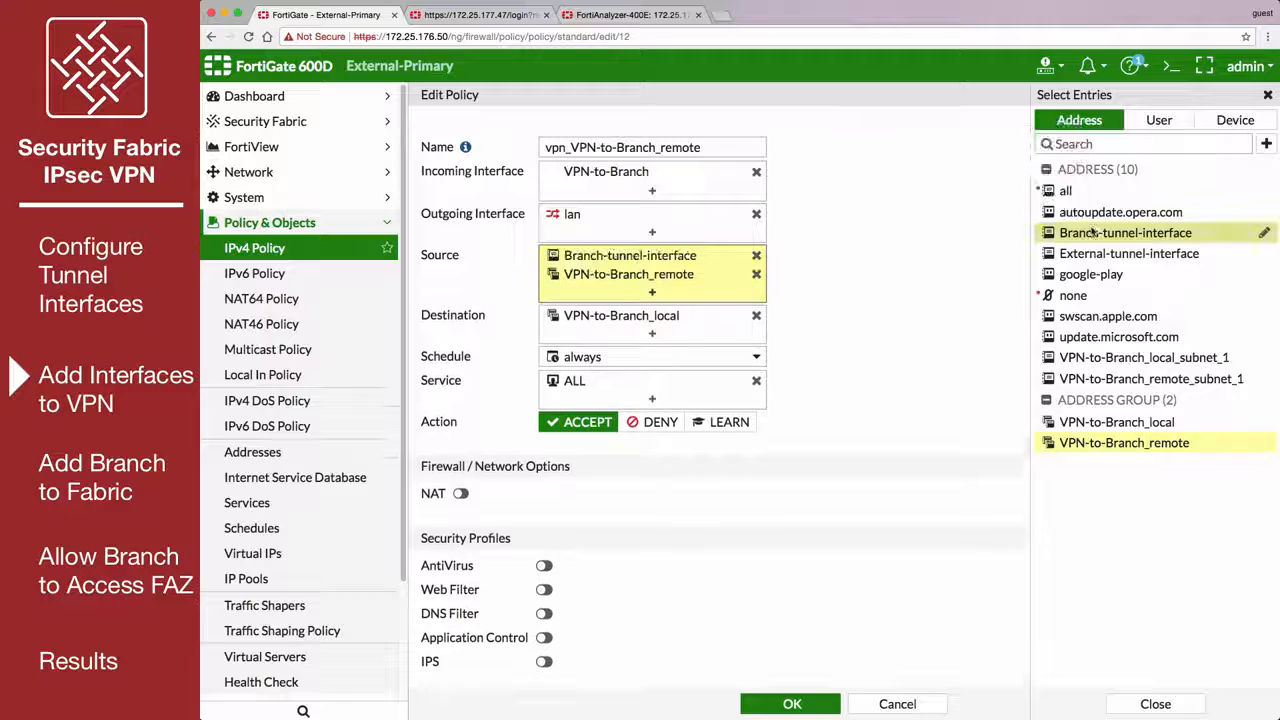
{"action": "left_click", "coordinate": [664, 336]}
{"action": "left_click", "coordinate": [1094, 253]}
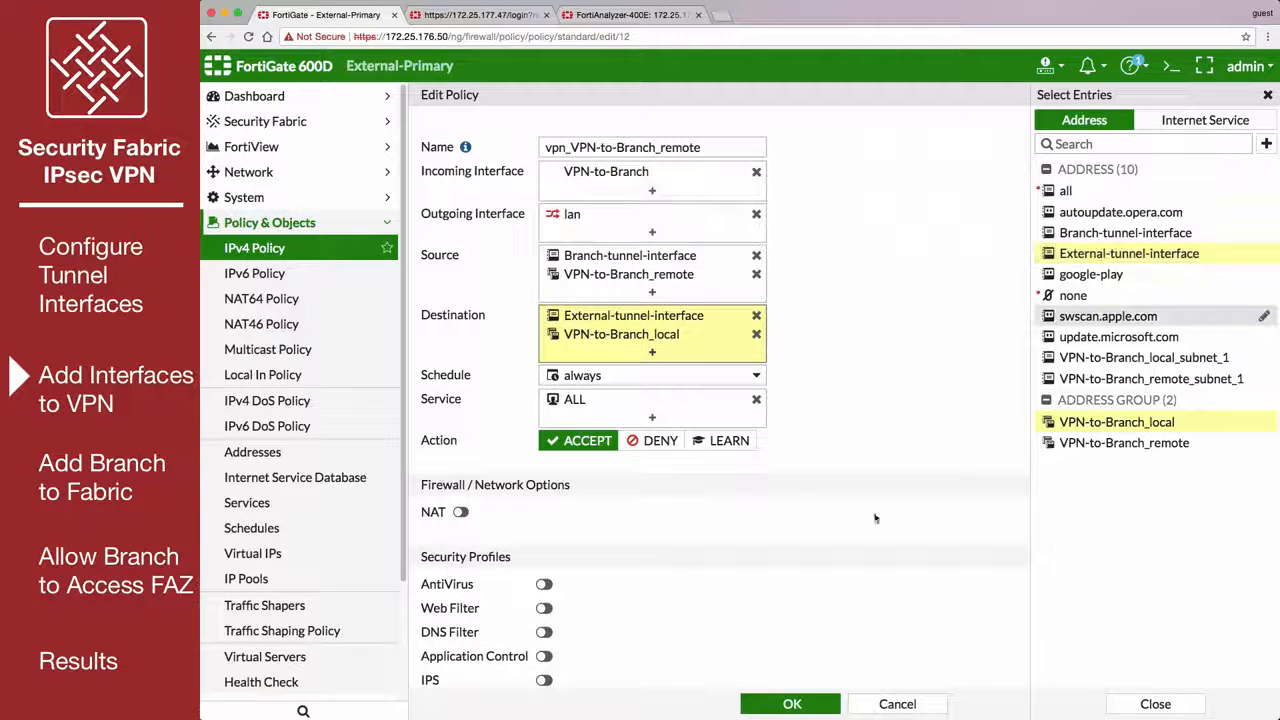
{"action": "left_click", "coordinate": [768, 703]}
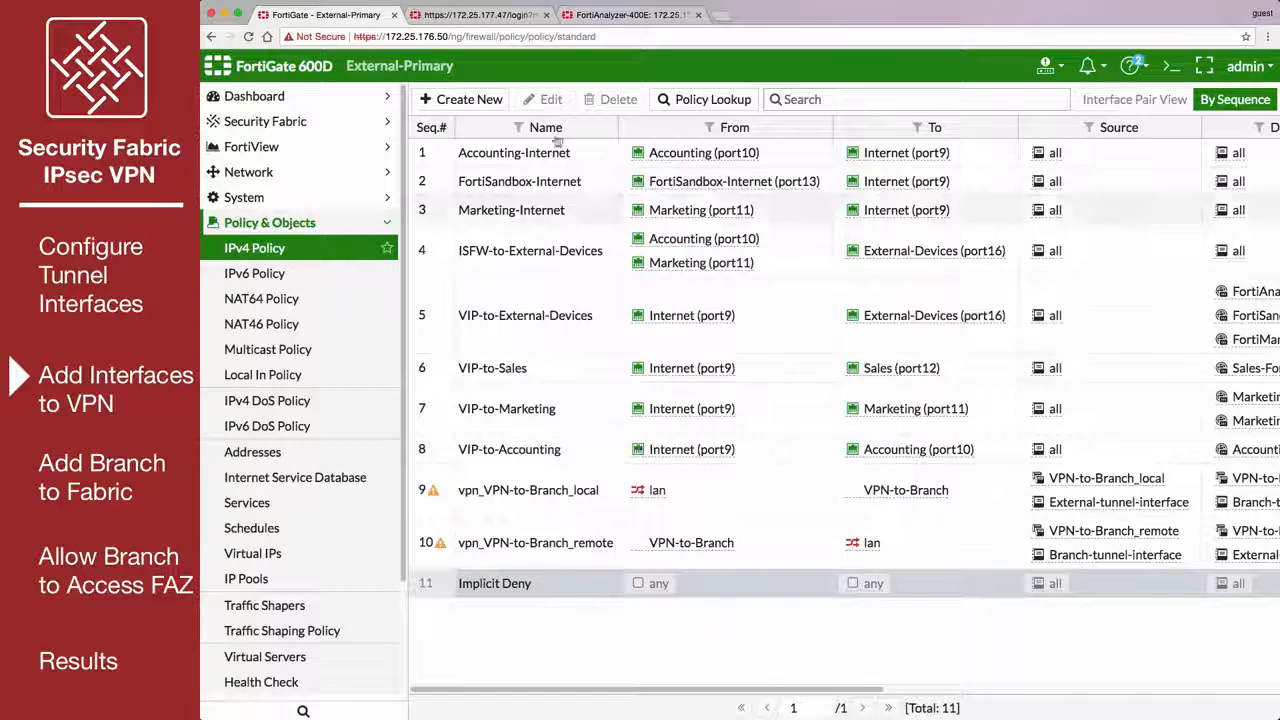
On the Branch FortiGate's policy vpn_Branch-to-HQ_local, add Branch-tunnel-interface as a source and External-tunnel-interface as a destination, and save it.
{"action": "left_click", "coordinate": [503, 15]}
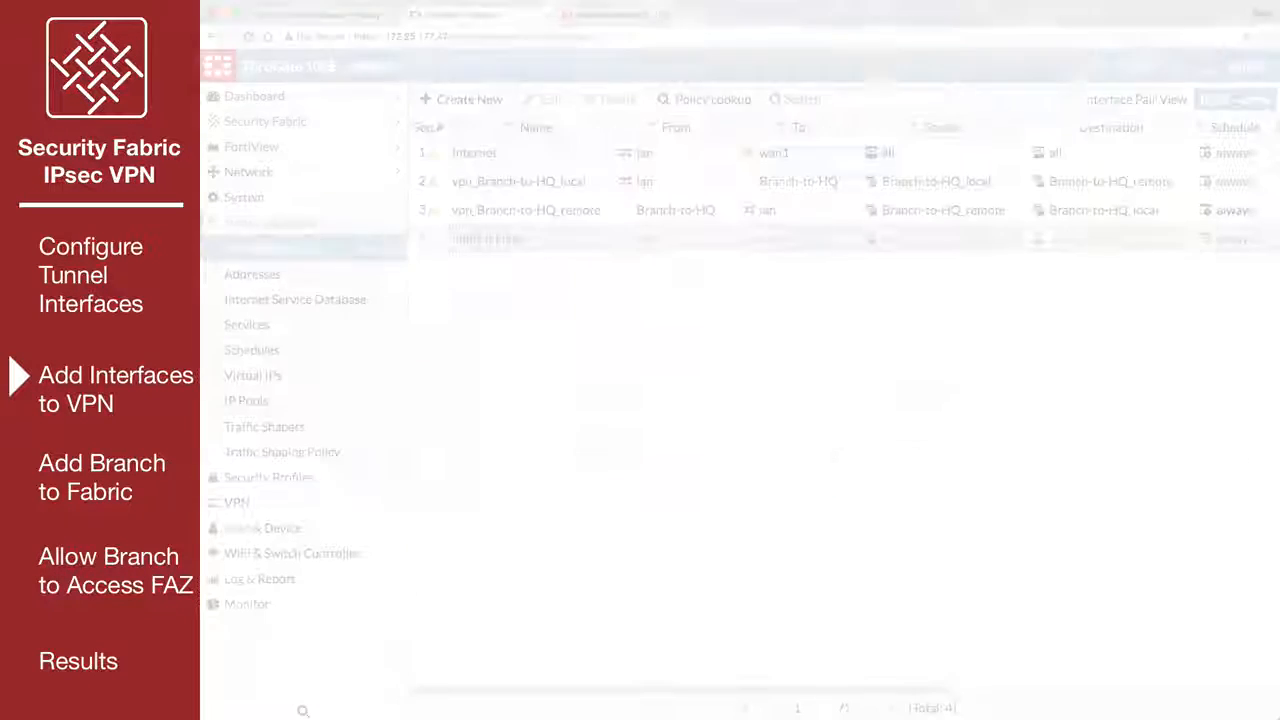
{"action": "left_click", "coordinate": [988, 182]}
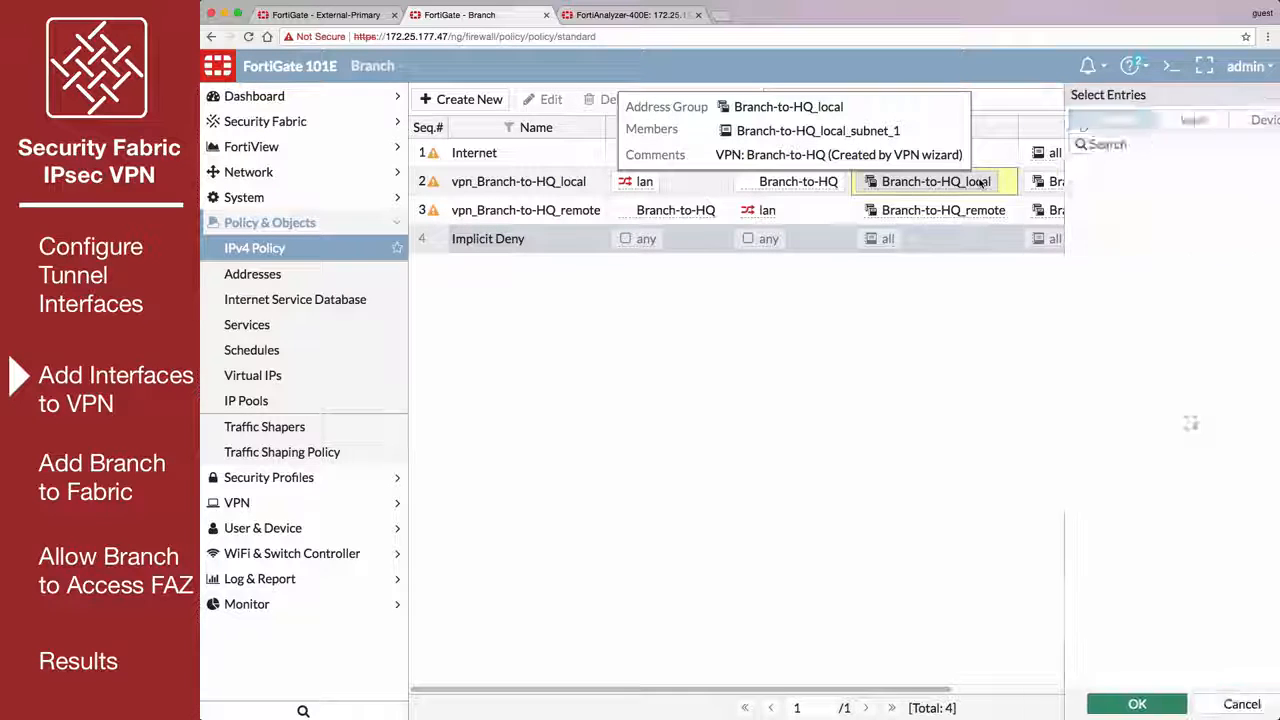
{"action": "left_click", "coordinate": [1100, 295]}
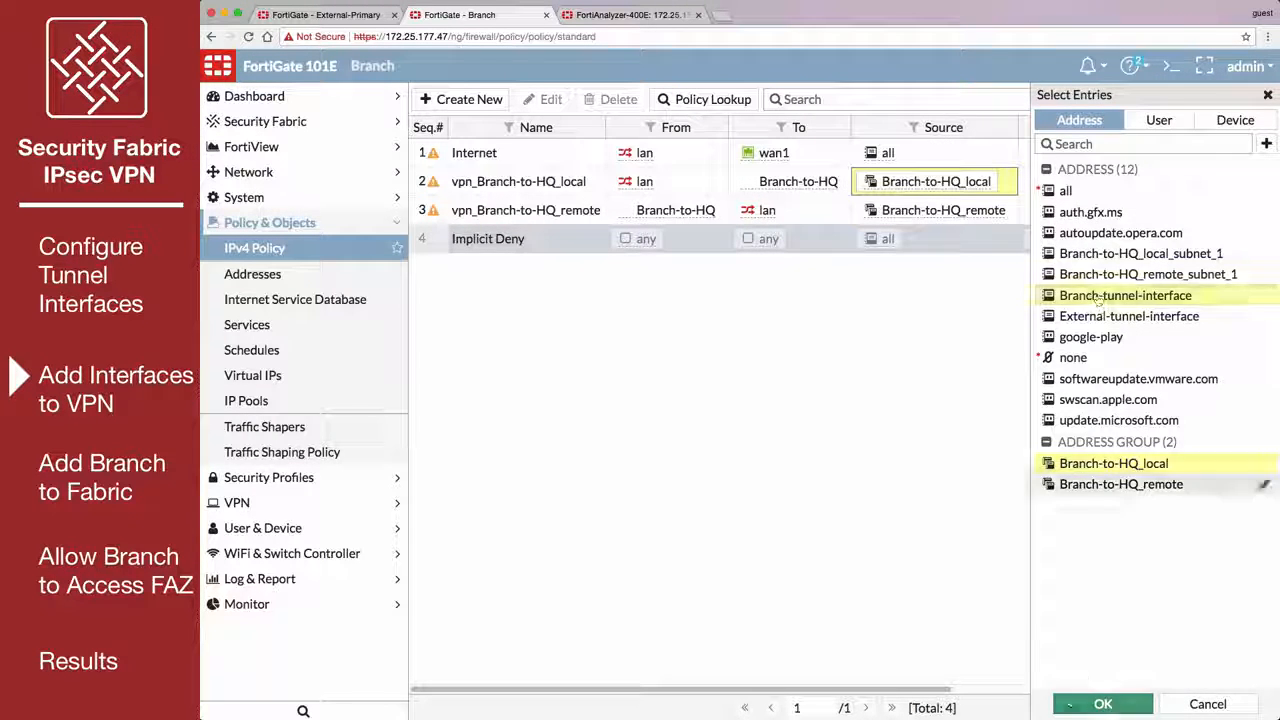
{"action": "left_click", "coordinate": [1075, 702]}
{"action": "left_click", "coordinate": [1041, 213]}
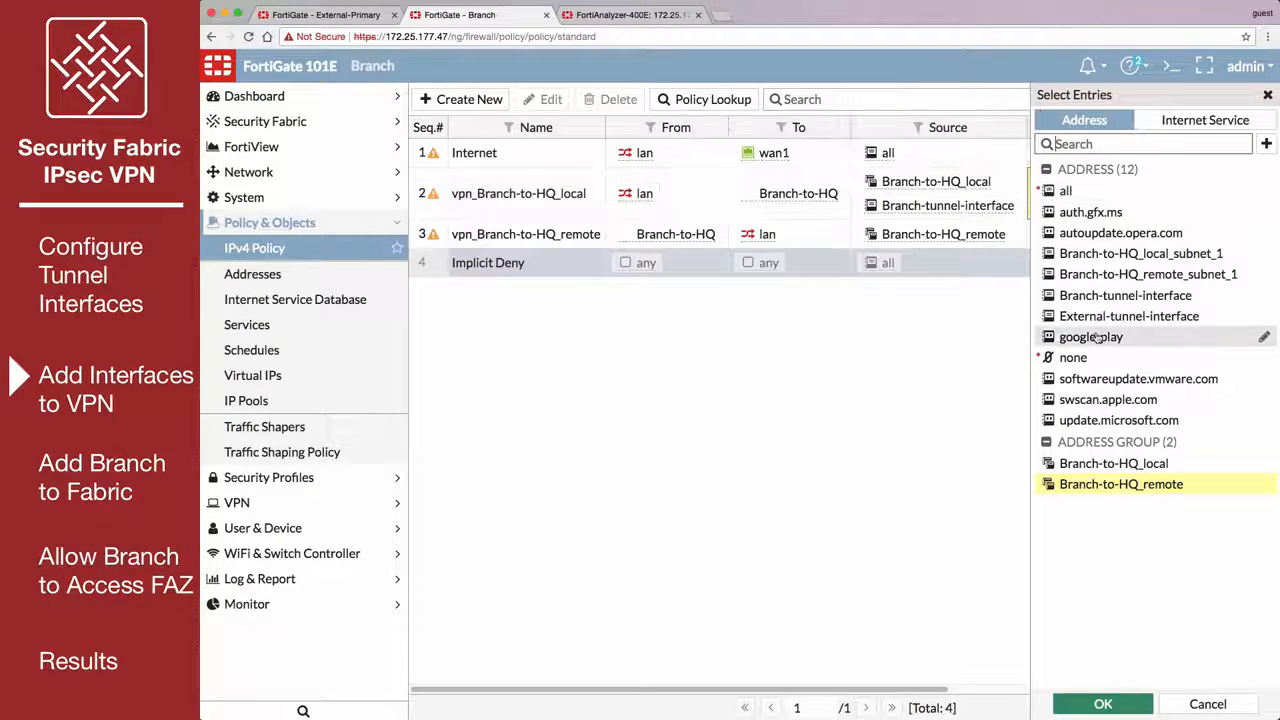
{"action": "left_click", "coordinate": [1100, 315]}
{"action": "left_click", "coordinate": [1075, 702]}
In the IPv4 policy vpn_Branch-to-HQ_remote, add External-tunnel-interface as a source and Branch-tunnel-interface as a destination, and save it.
{"action": "left_click", "coordinate": [985, 236]}
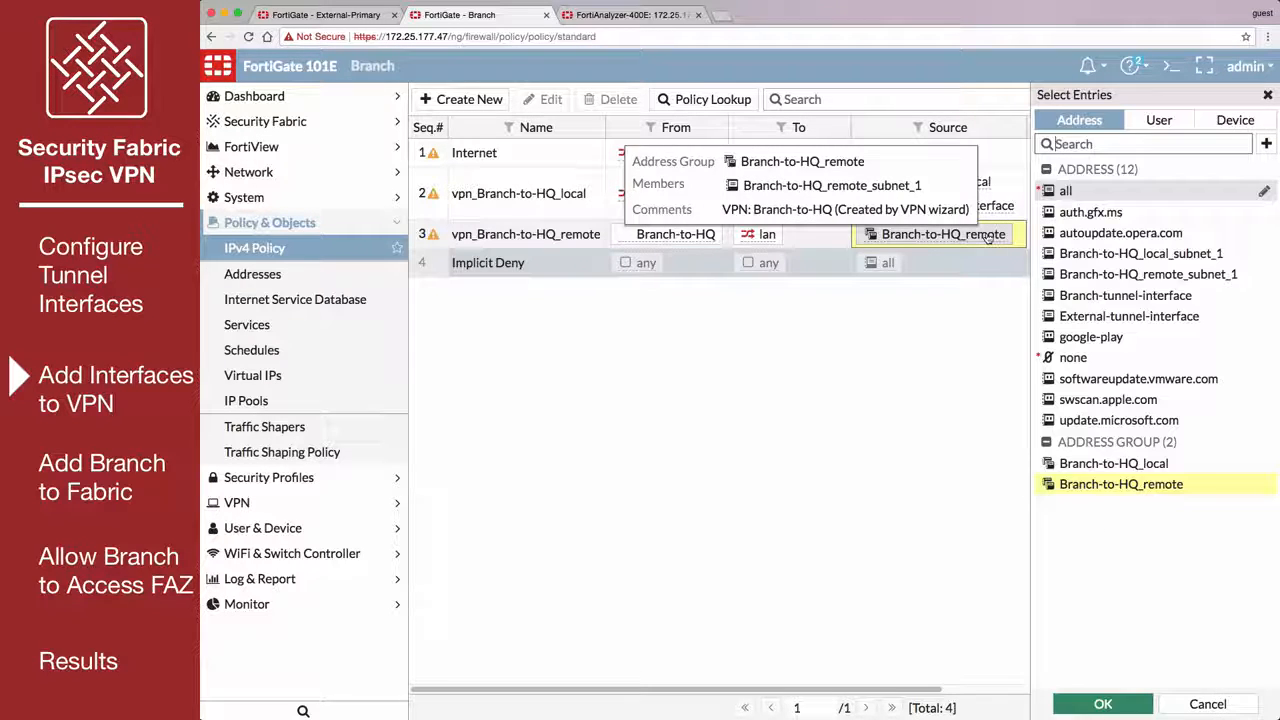
{"action": "left_click", "coordinate": [1128, 316]}
{"action": "left_click", "coordinate": [1122, 706]}
{"action": "left_click", "coordinate": [1120, 240]}
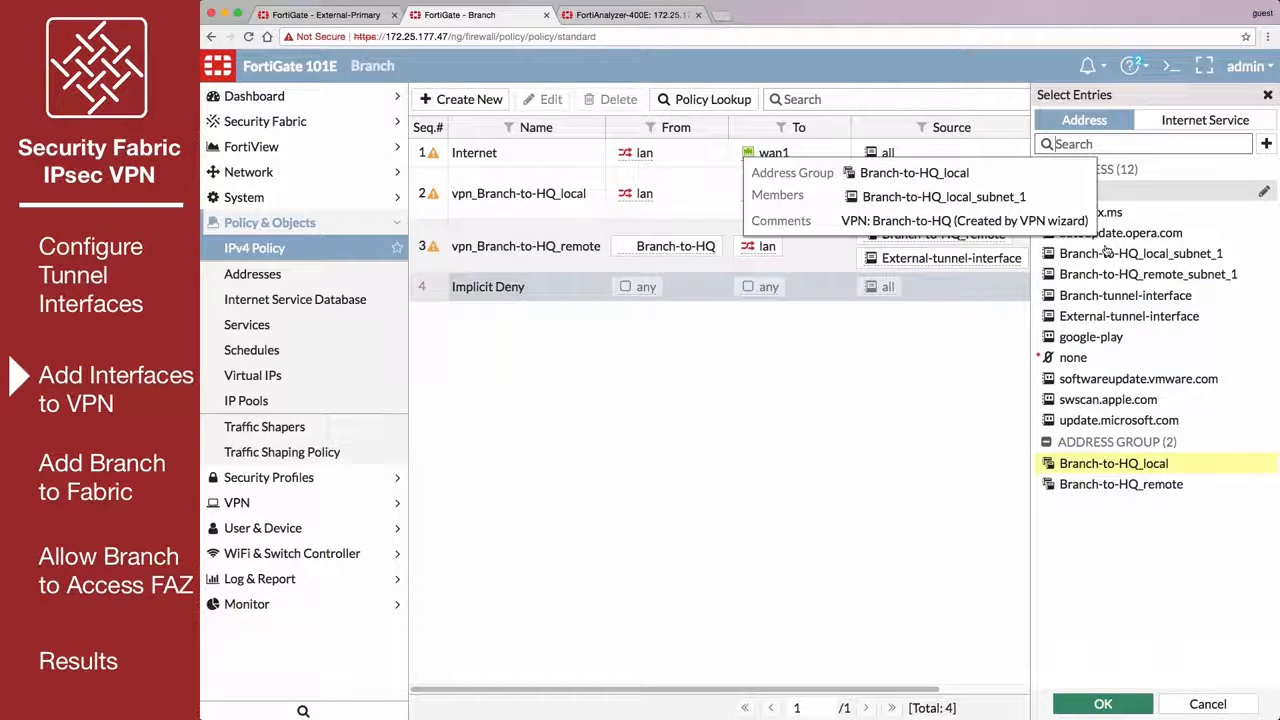
{"action": "left_click", "coordinate": [1100, 295]}
{"action": "left_click", "coordinate": [1090, 705]}
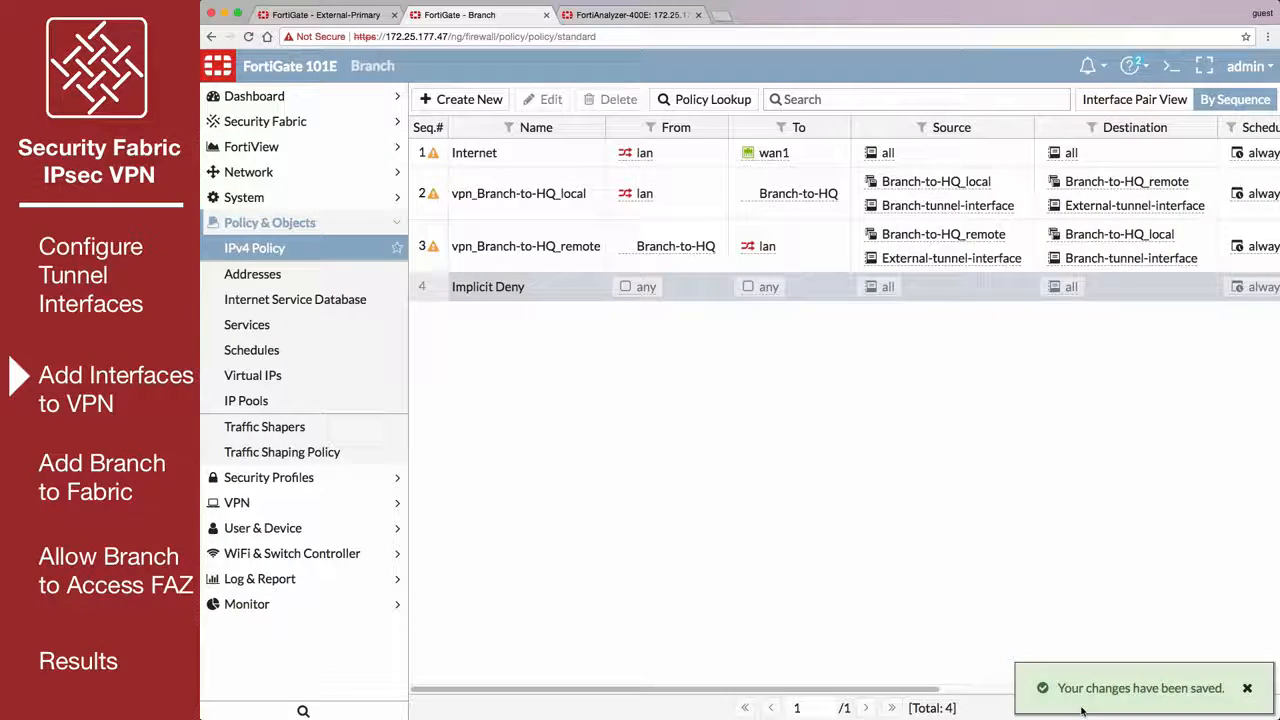
Bring up the Branch-to-HQ VPN tunnel from the IPsec monitor.
{"action": "left_click", "coordinate": [333, 606]}
{"action": "left_click", "coordinate": [313, 509]}
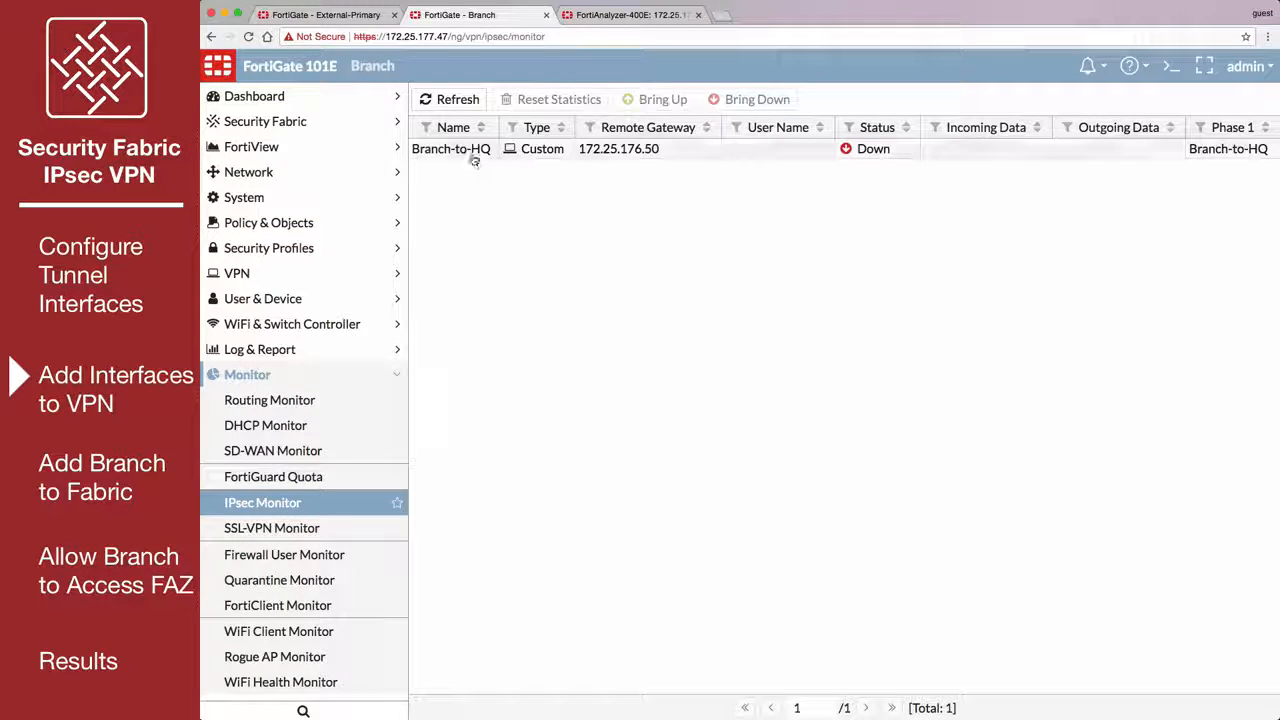
{"action": "right_click", "coordinate": [474, 160]}
{"action": "left_click", "coordinate": [518, 186]}
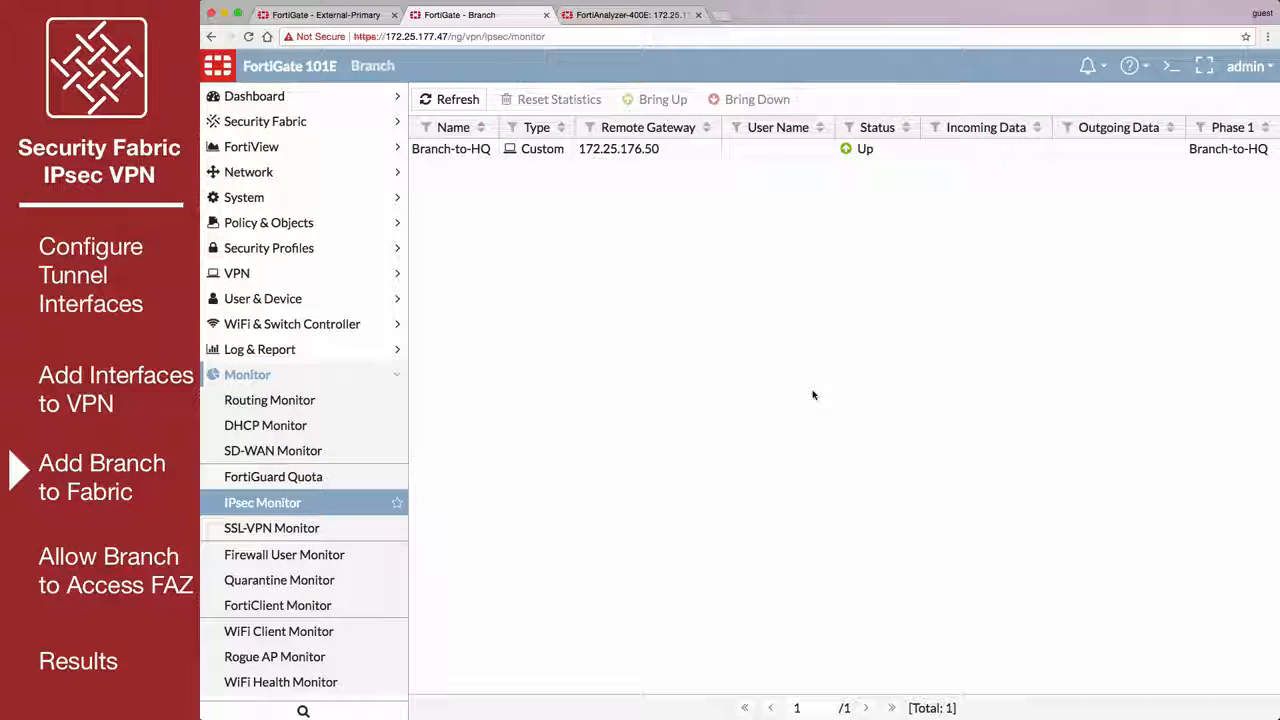
Enable FortiGate Telemetry in the Security Fabric settings with the group name Office-Security-Fabric and enter the group password.
{"action": "left_click", "coordinate": [283, 120]}
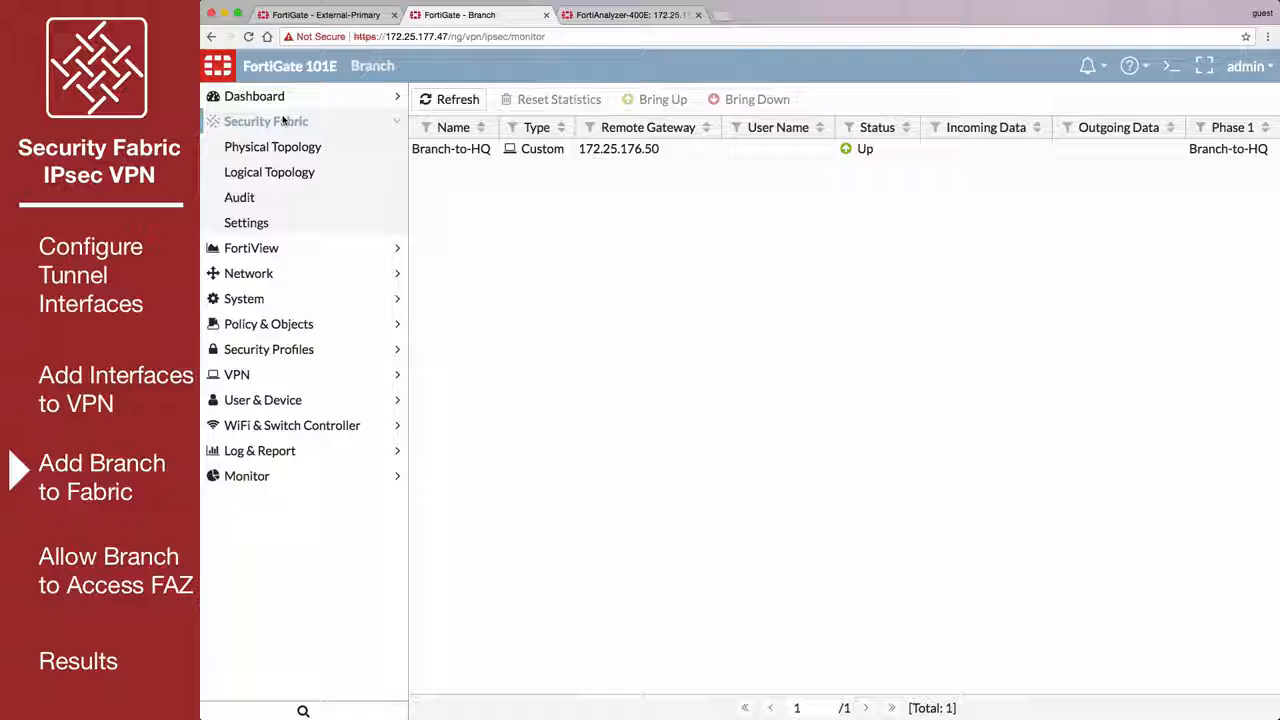
{"action": "left_click", "coordinate": [300, 229]}
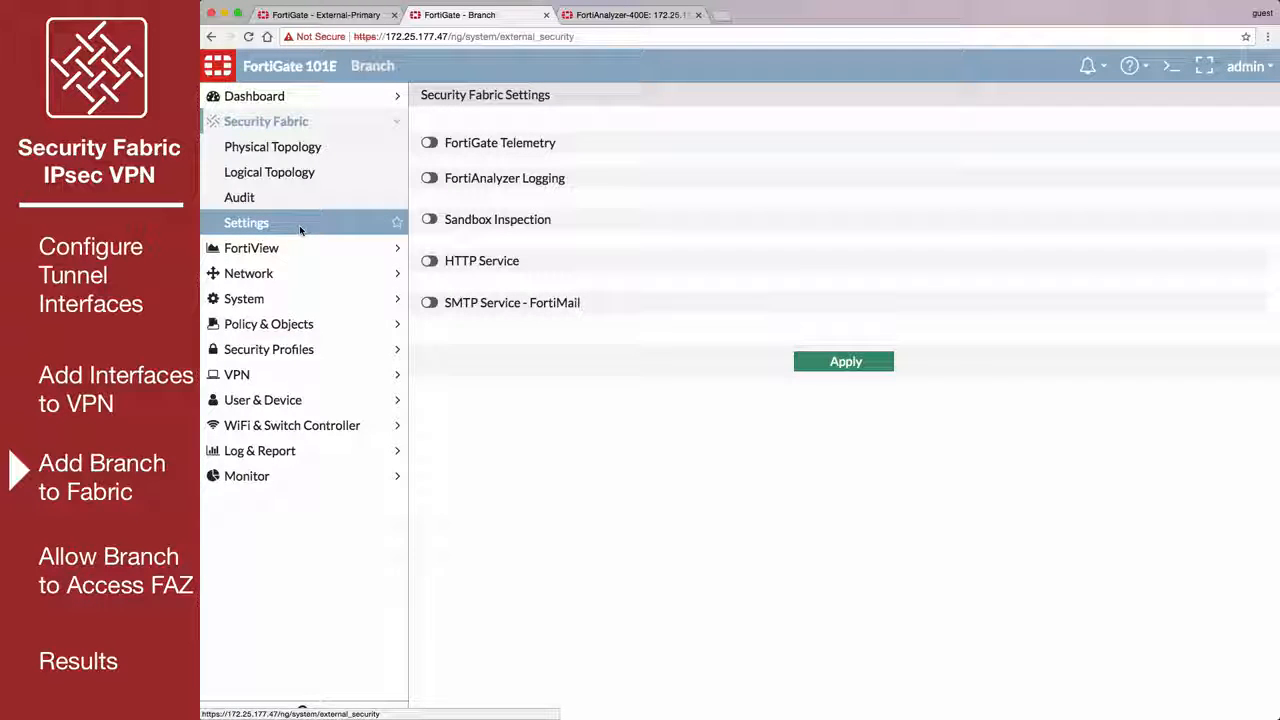
{"action": "left_click", "coordinate": [430, 143]}
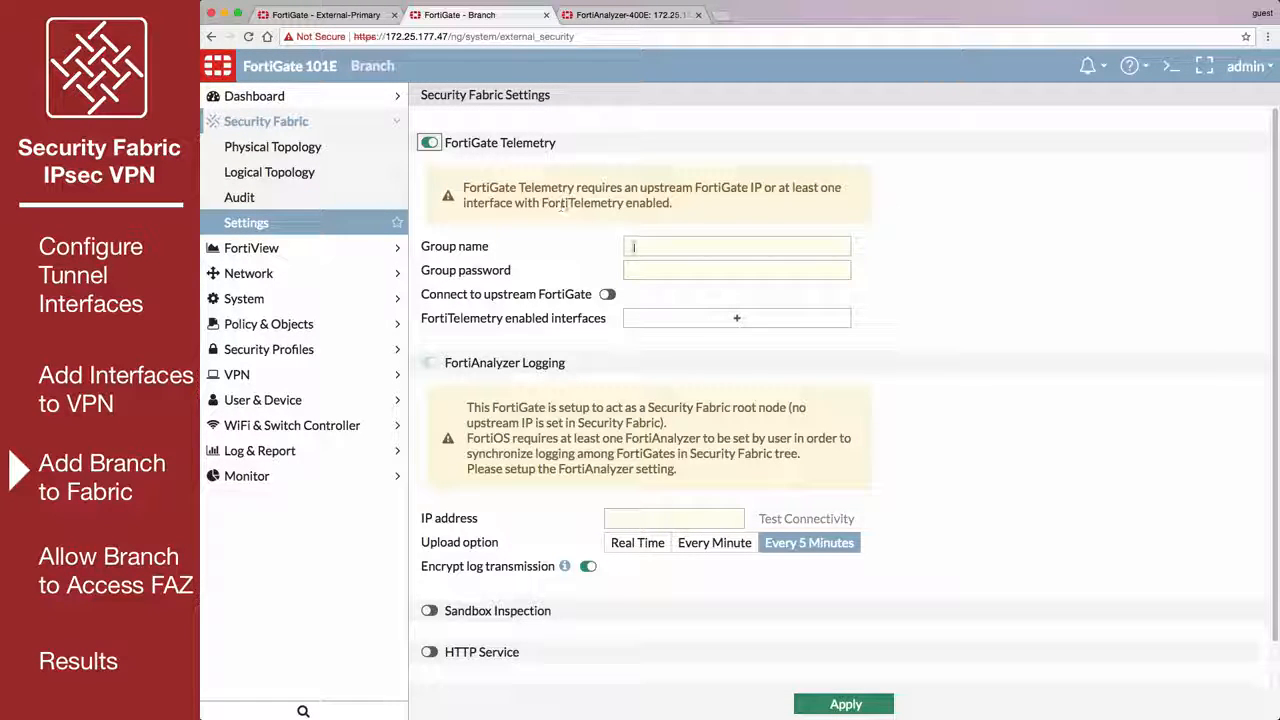
{"action": "left_click", "coordinate": [638, 268]}
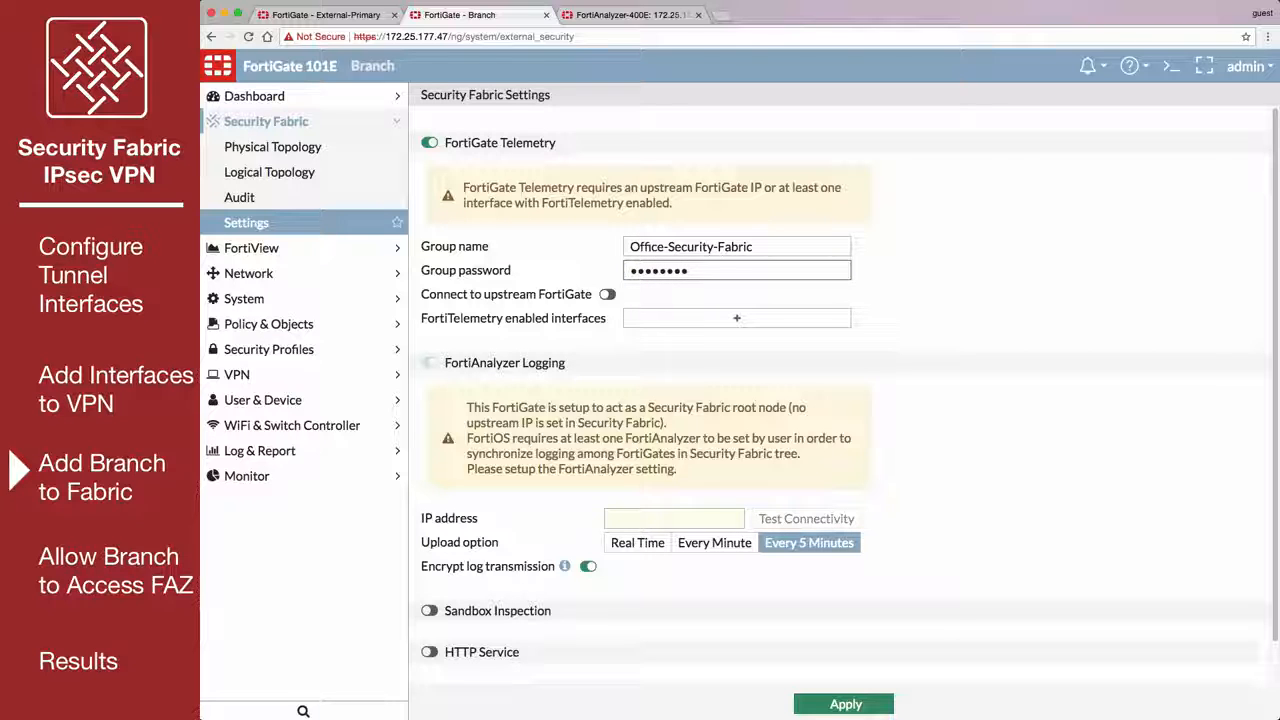
Apply an upstream FortiGate IP of 1.1.1.1 with FortiTelemetry enabled on the lan interface, and display the logical topology.
{"action": "left_click", "coordinate": [607, 296]}
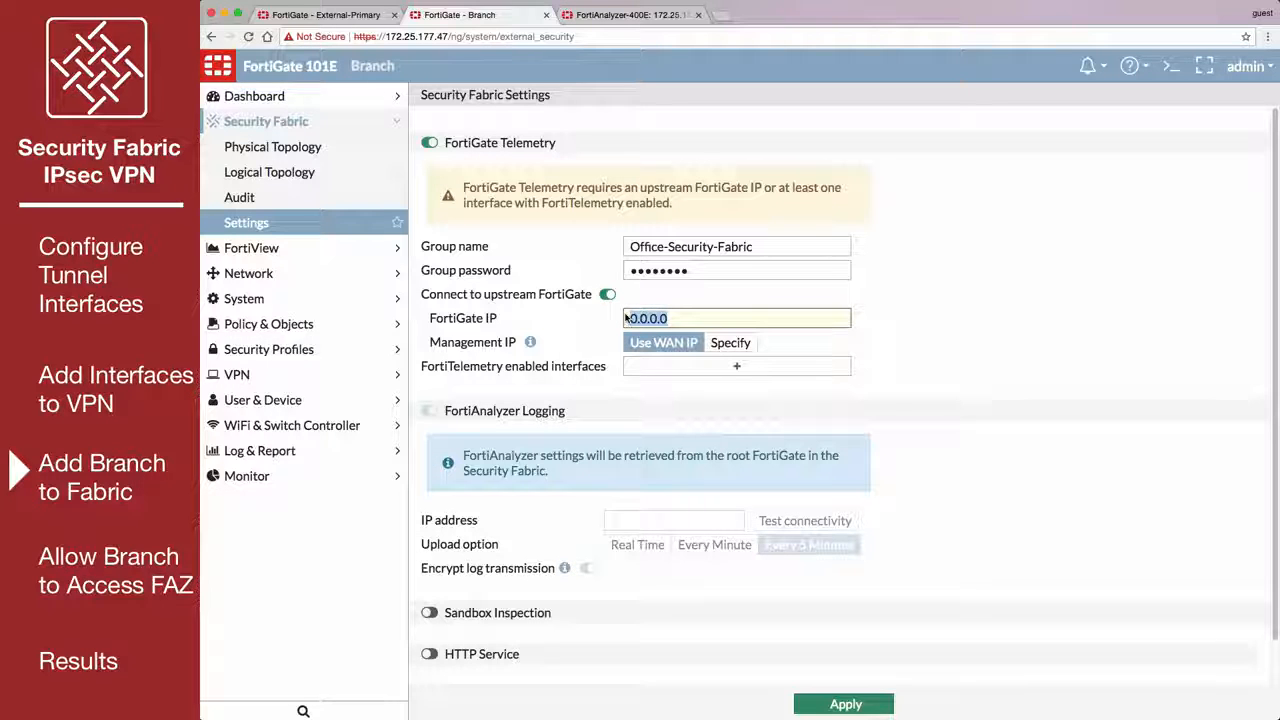
{"action": "type", "text": "1.1.1.1"}
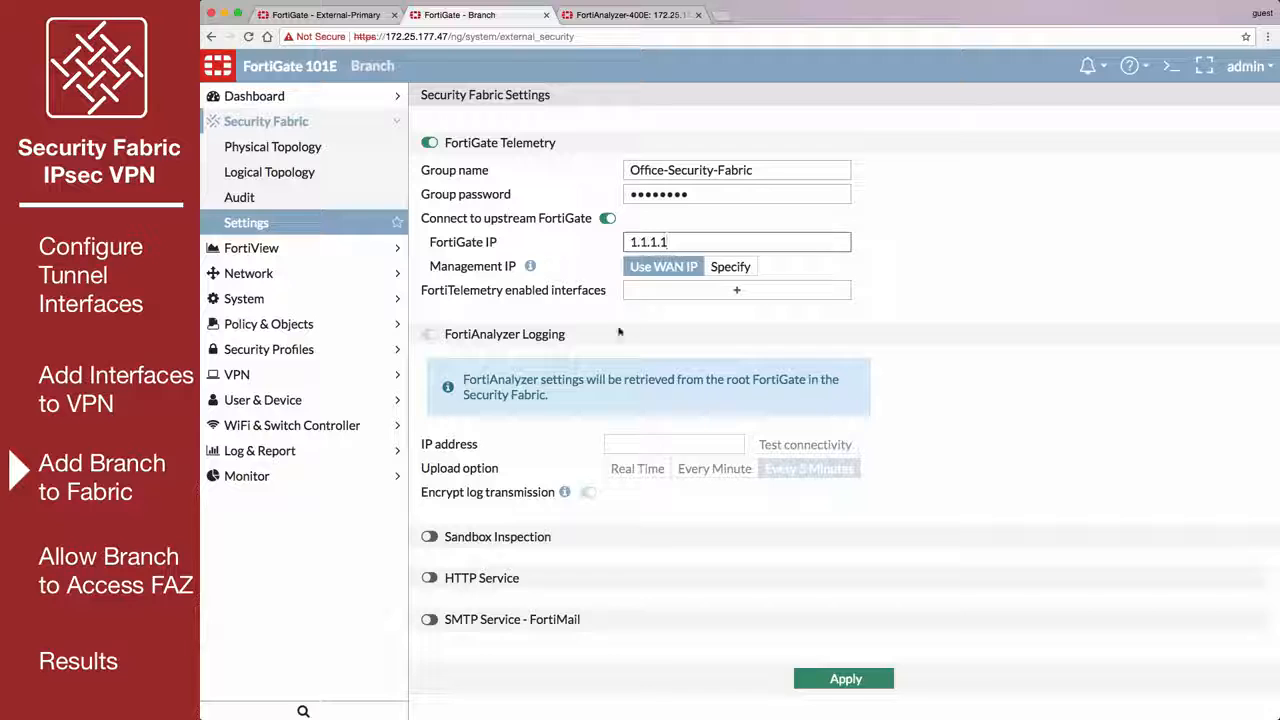
{"action": "left_click", "coordinate": [736, 290]}
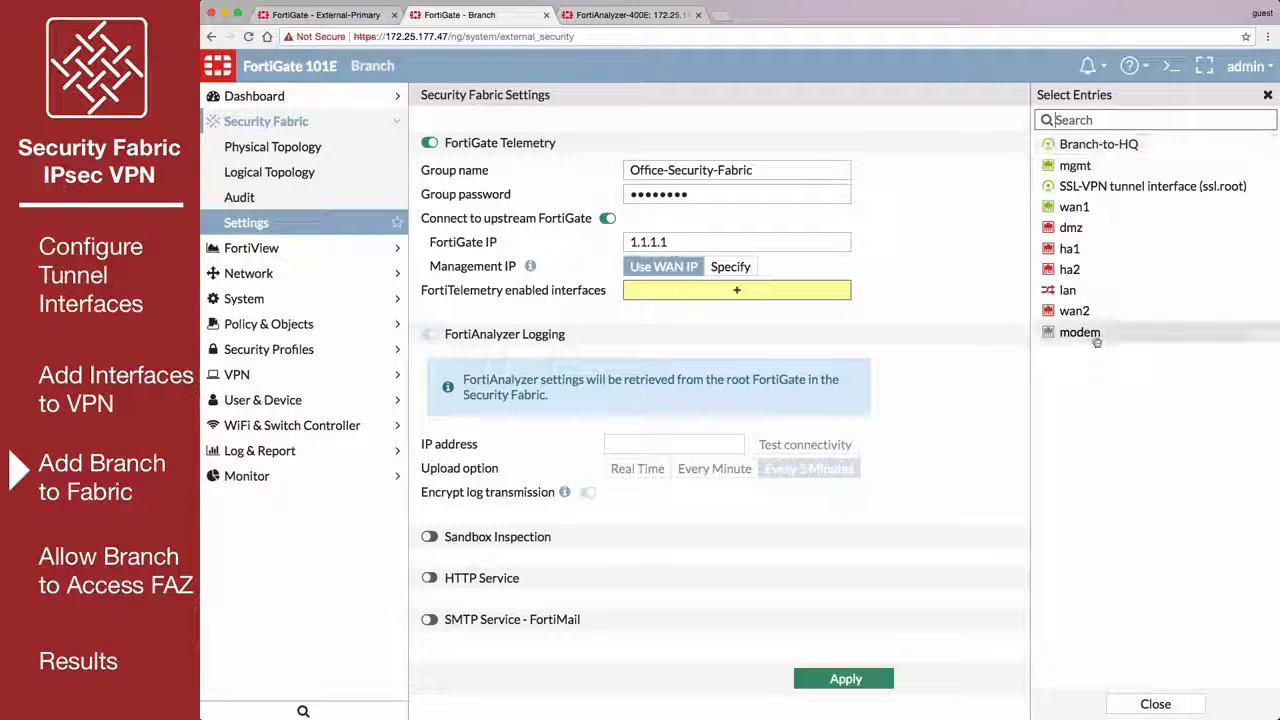
{"action": "left_click", "coordinate": [1080, 292]}
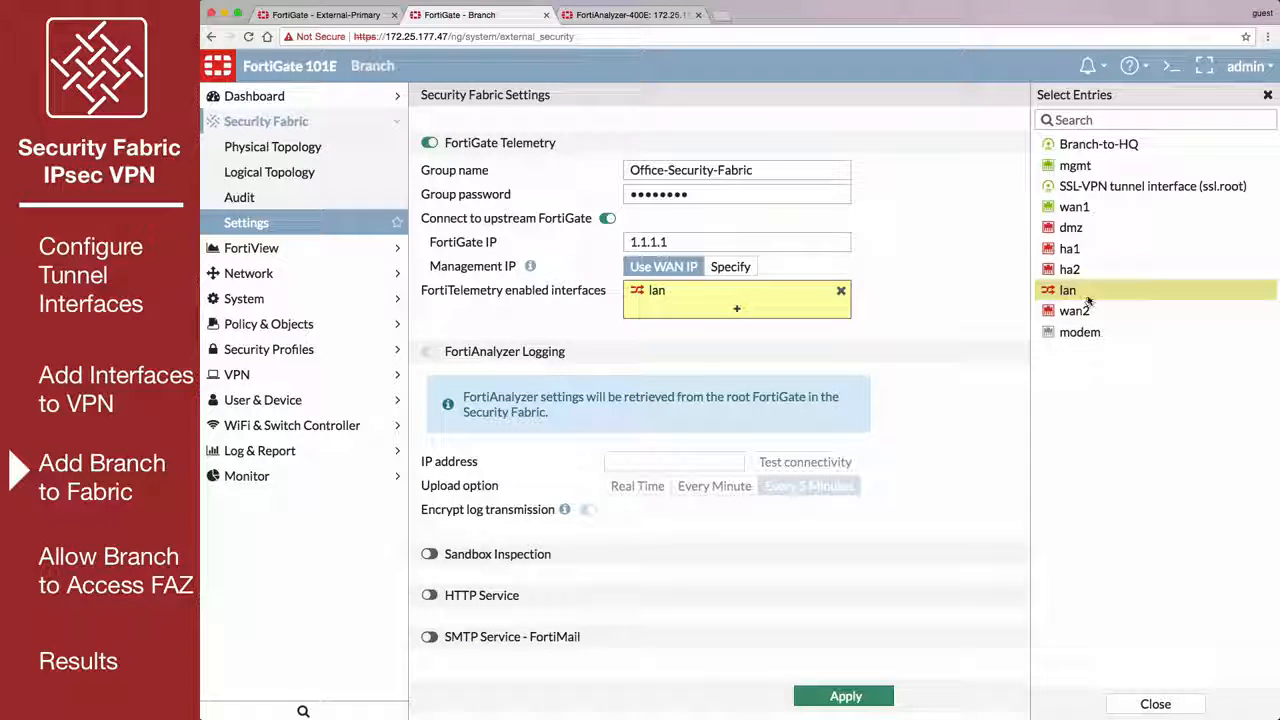
{"action": "left_click", "coordinate": [872, 696]}
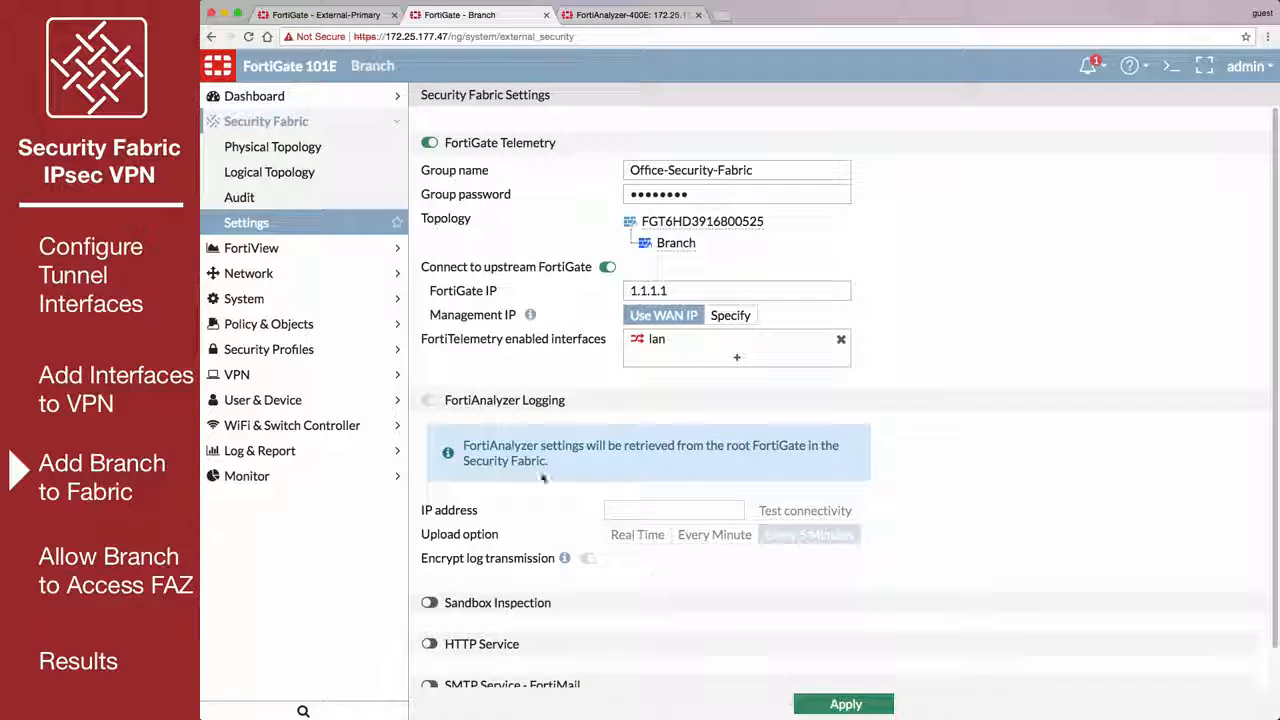
{"action": "left_click", "coordinate": [331, 177]}
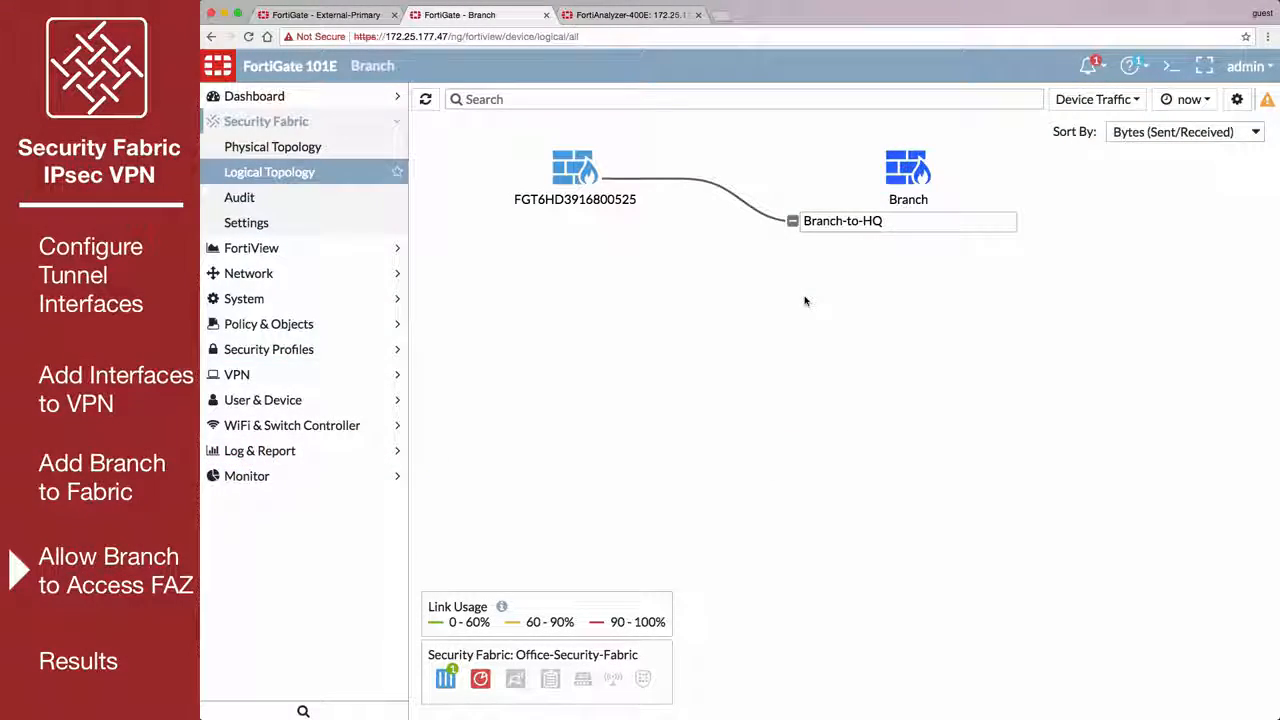
Create an address named FAZ with subnet 192.168.55.10/32 and static route configuration enabled.
{"action": "left_click", "coordinate": [380, 326]}
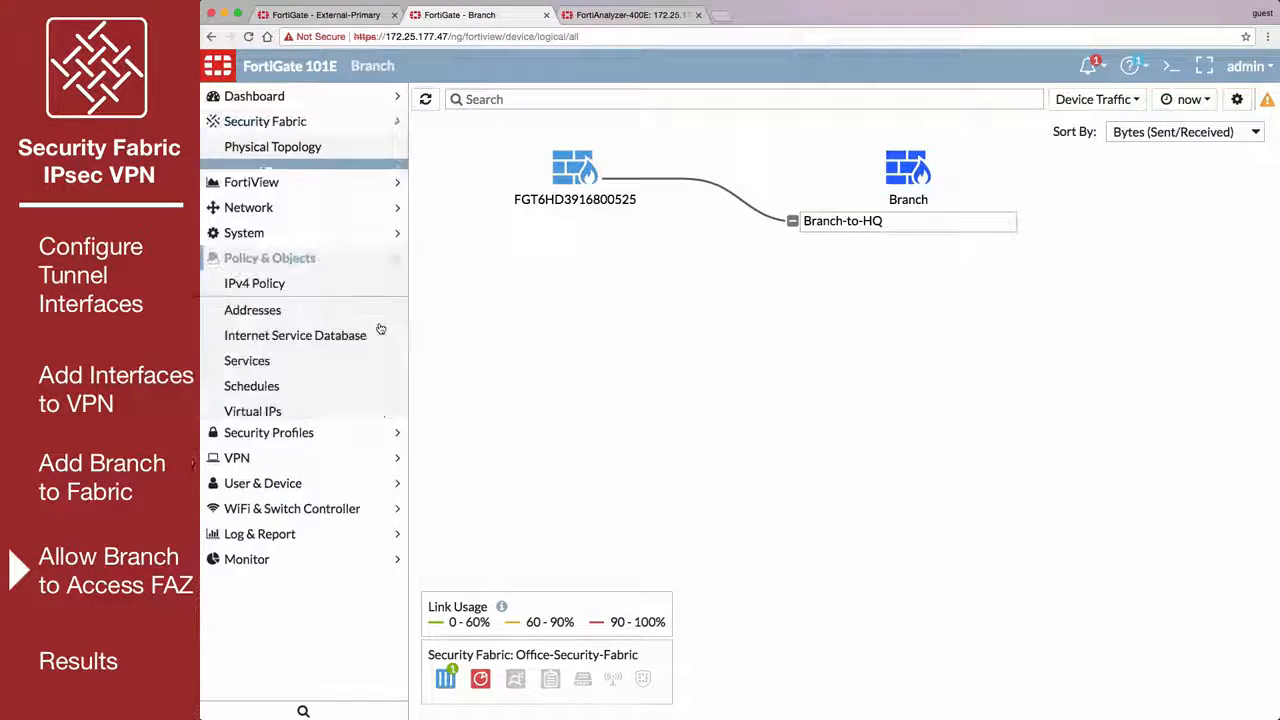
{"action": "left_click", "coordinate": [360, 273]}
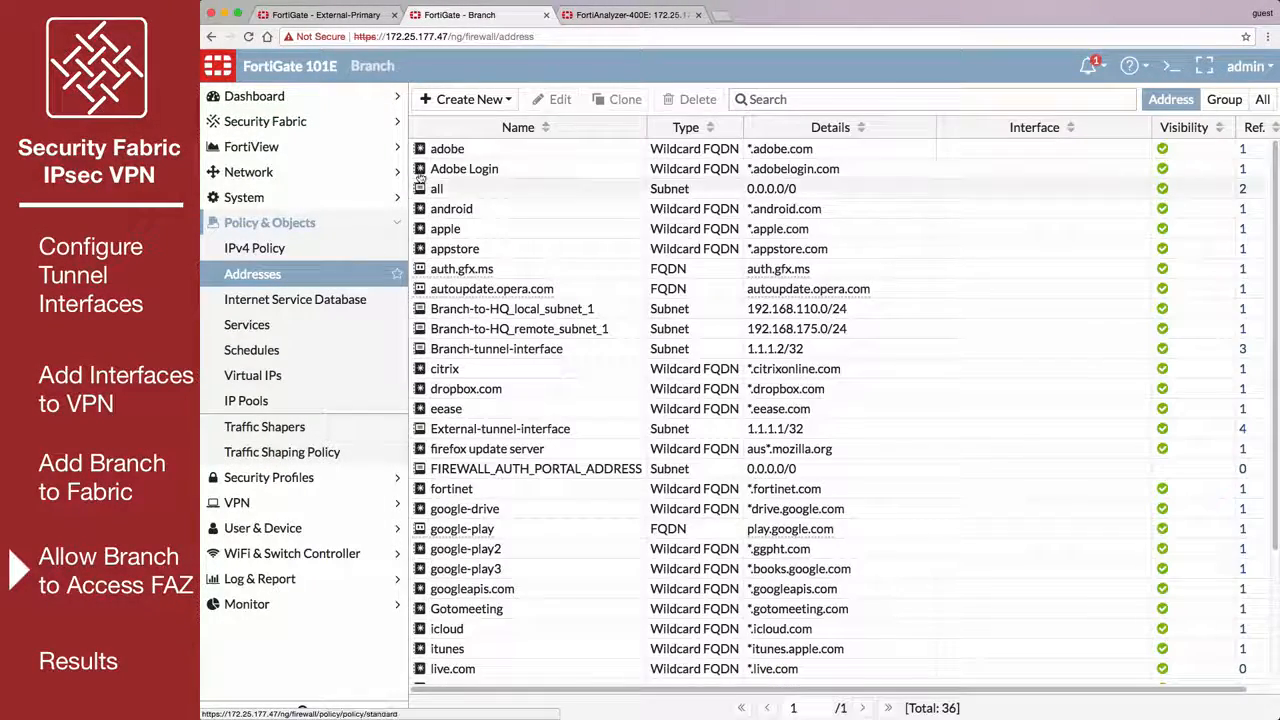
{"action": "left_click", "coordinate": [500, 98]}
{"action": "left_click", "coordinate": [492, 124]}
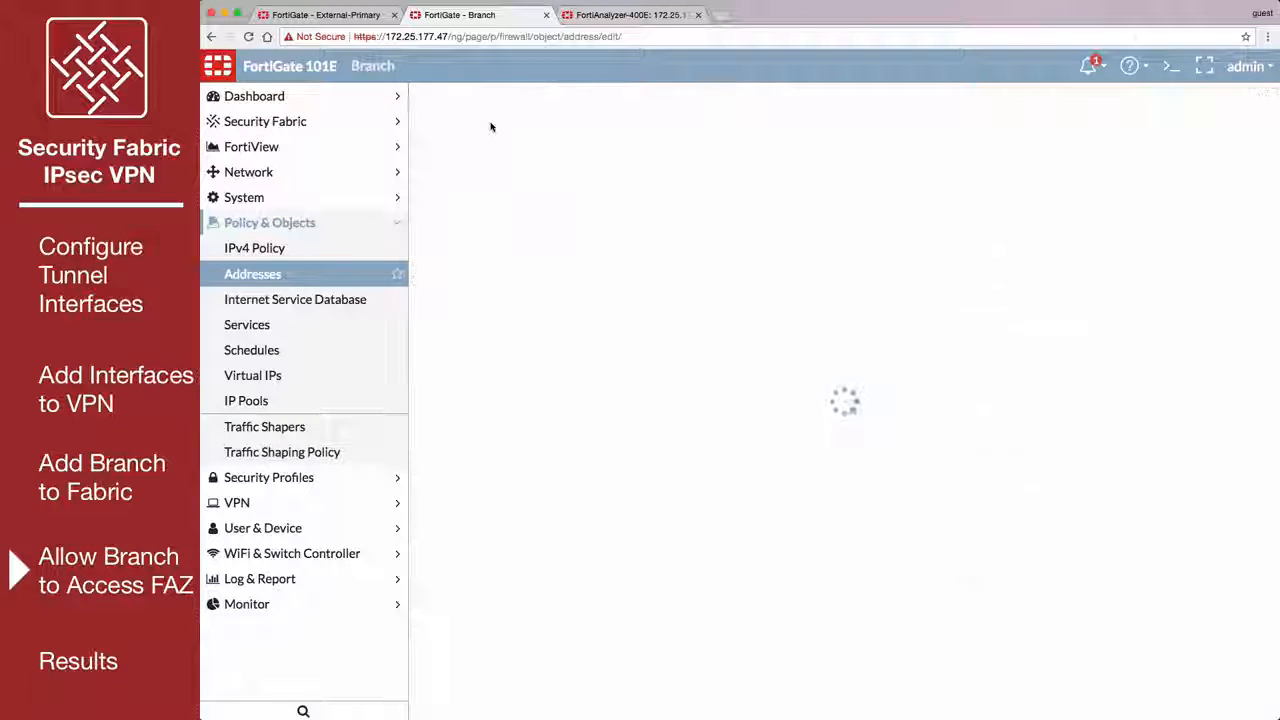
{"action": "left_click", "coordinate": [614, 206]}
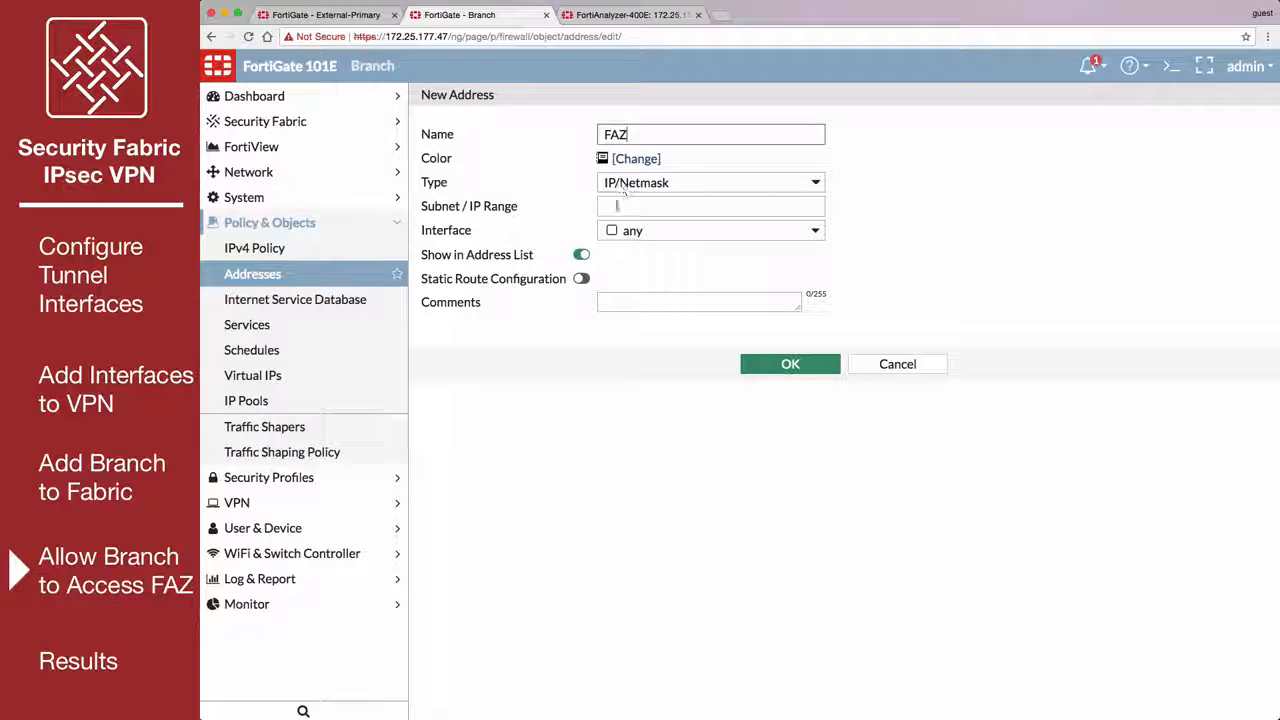
{"action": "type", "text": "192.168.55.10/32"}
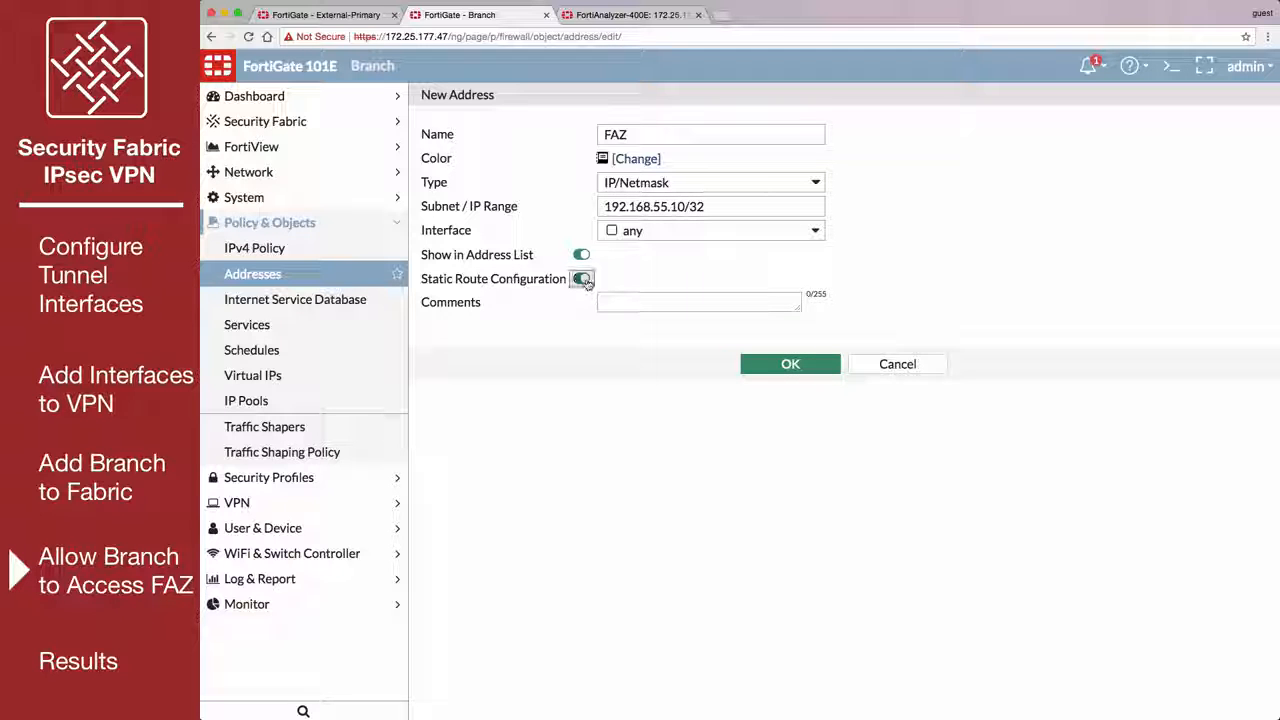
{"action": "left_click", "coordinate": [777, 364]}
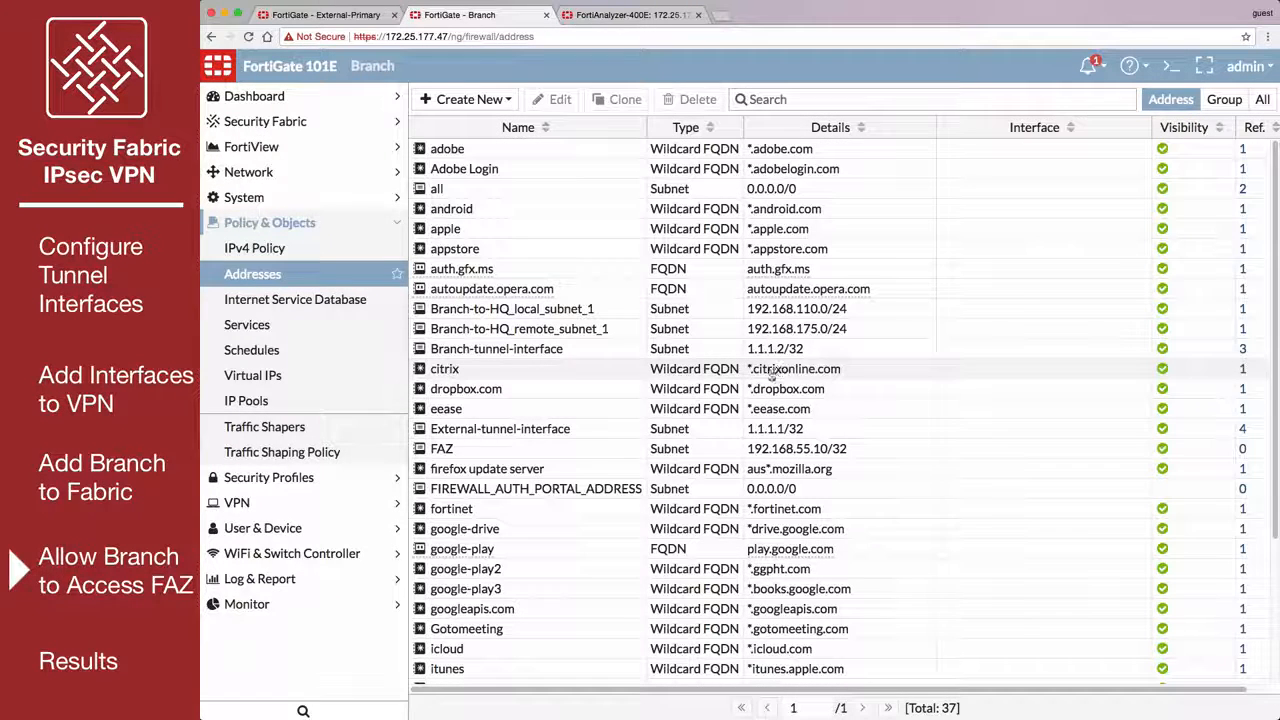
Add a phase 2 selector named Branch-to-FAZ to the Branch-to-HQ tunnel, using named addresses for its local and remote sides.
{"action": "left_click", "coordinate": [371, 502]}
{"action": "left_click", "coordinate": [333, 300]}
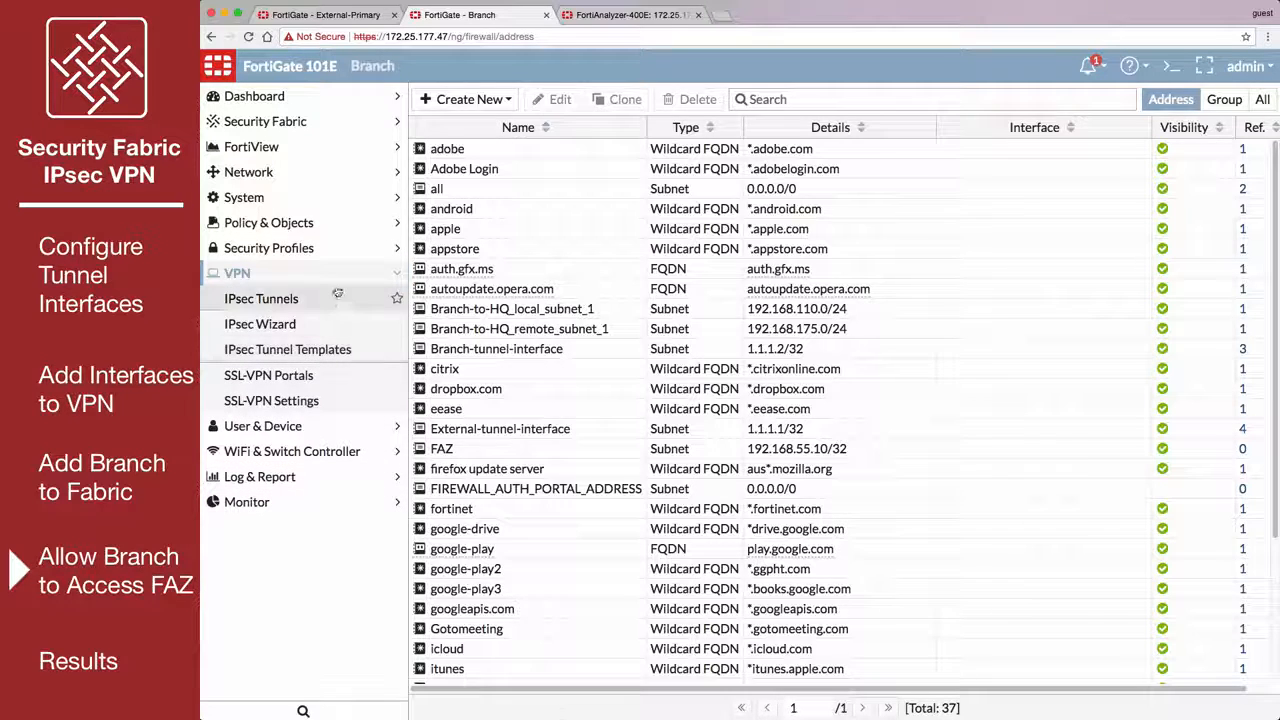
{"action": "double_click", "coordinate": [524, 152]}
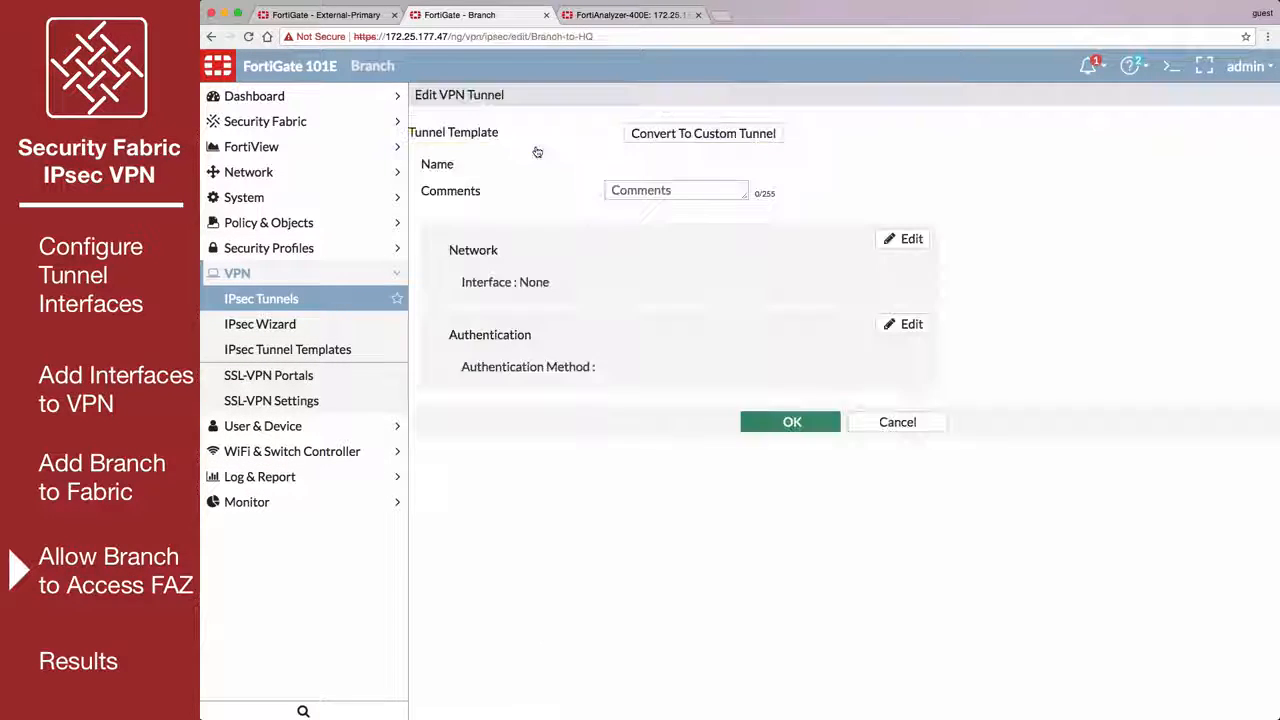
{"action": "scroll", "coordinate": [871, 580], "scroll_direction": "down", "scroll_amount": 2}
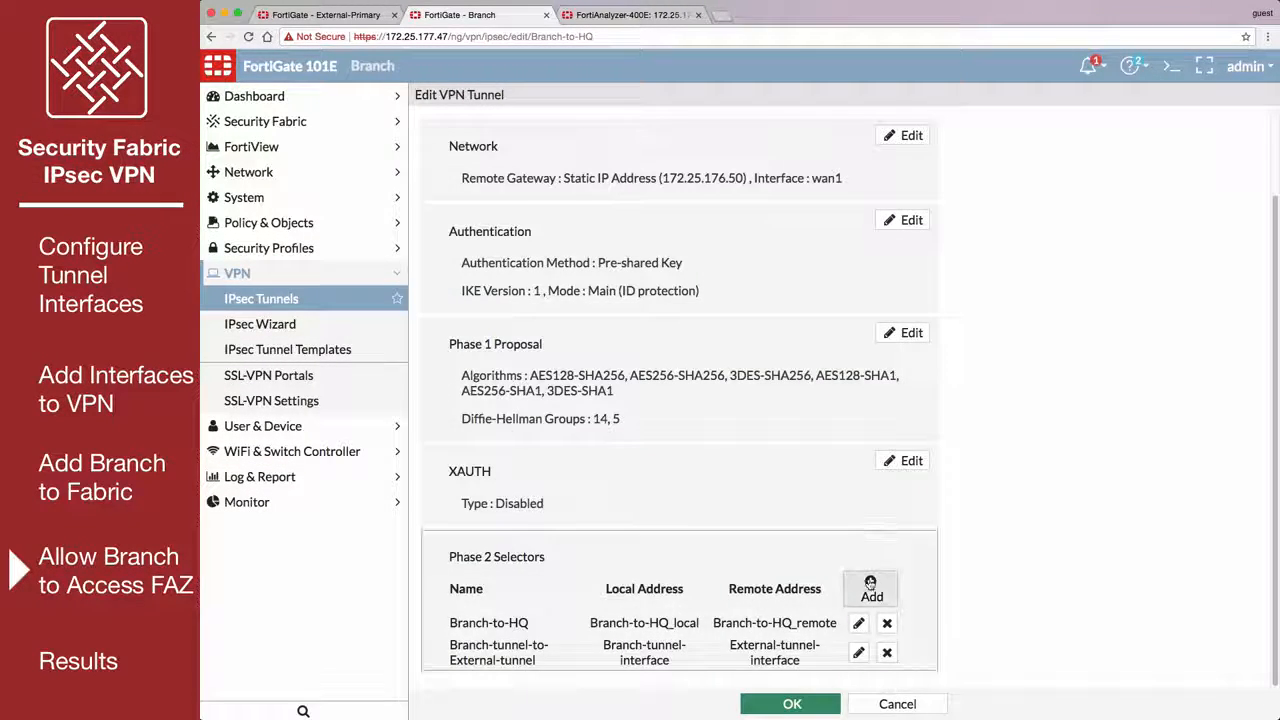
{"action": "left_click", "coordinate": [871, 590]}
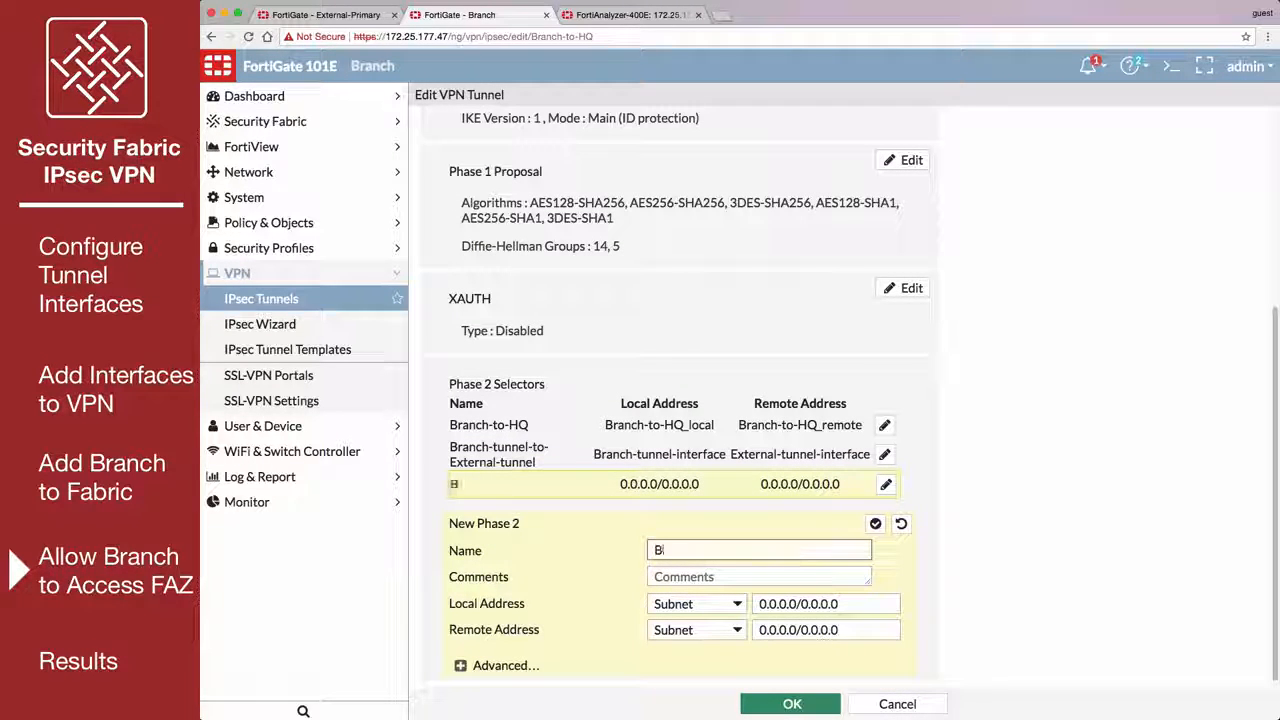
{"action": "left_click", "coordinate": [697, 604]}
{"action": "left_click", "coordinate": [690, 637]}
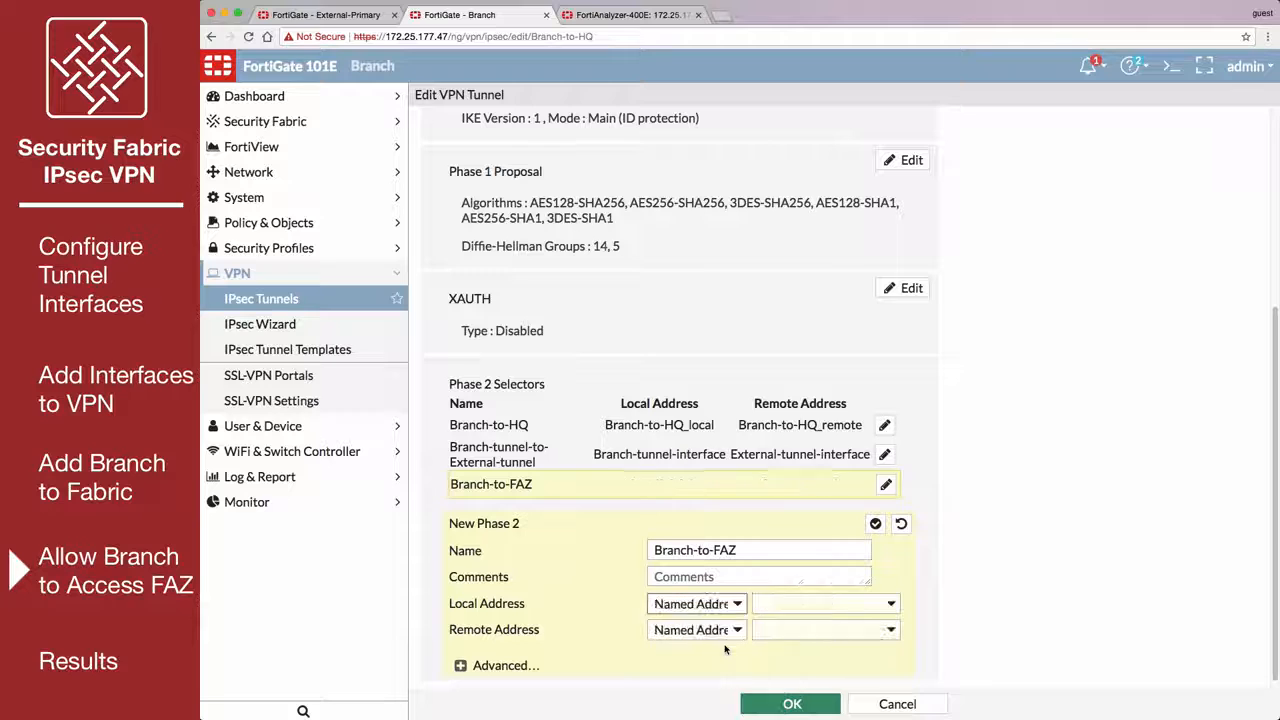
Set the new selector's local address to Branch-tunnel-interface and its remote address to FAZ, and save the tunnel.
{"action": "left_click", "coordinate": [825, 604]}
{"action": "left_click", "coordinate": [808, 682]}
{"action": "left_click", "coordinate": [825, 630]}
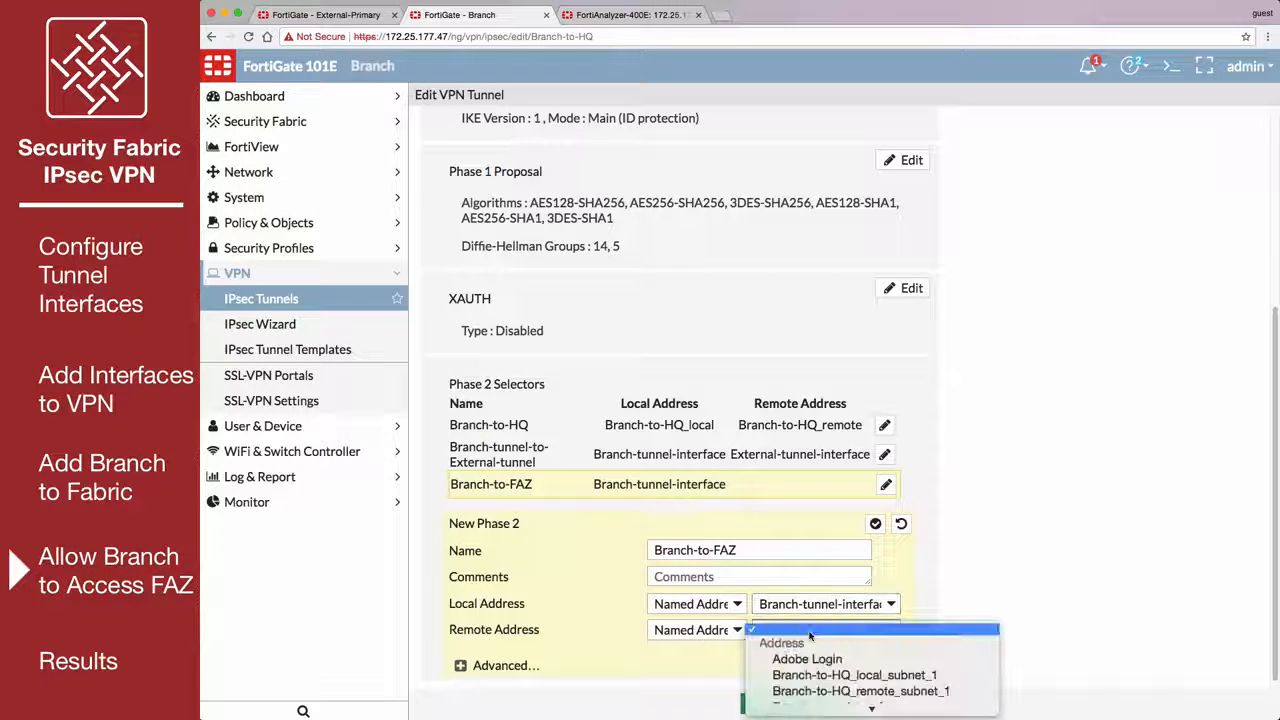
{"action": "left_click", "coordinate": [812, 678]}
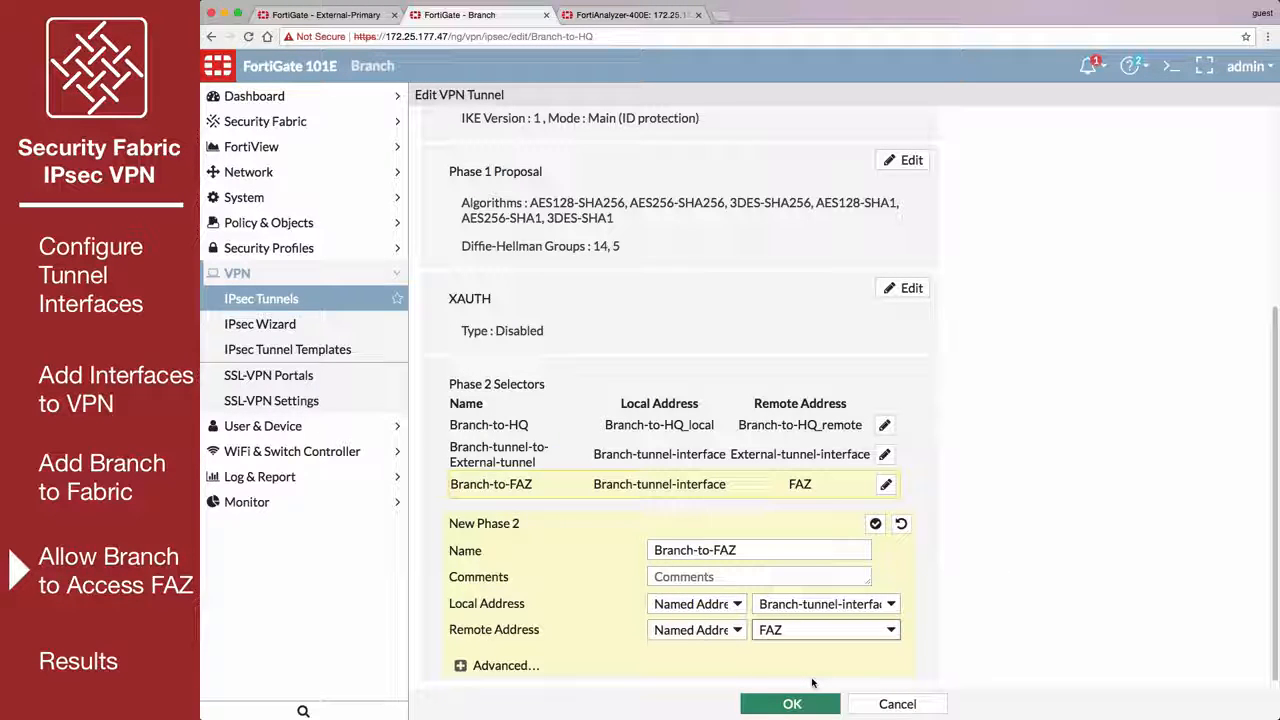
{"action": "left_click", "coordinate": [804, 705]}
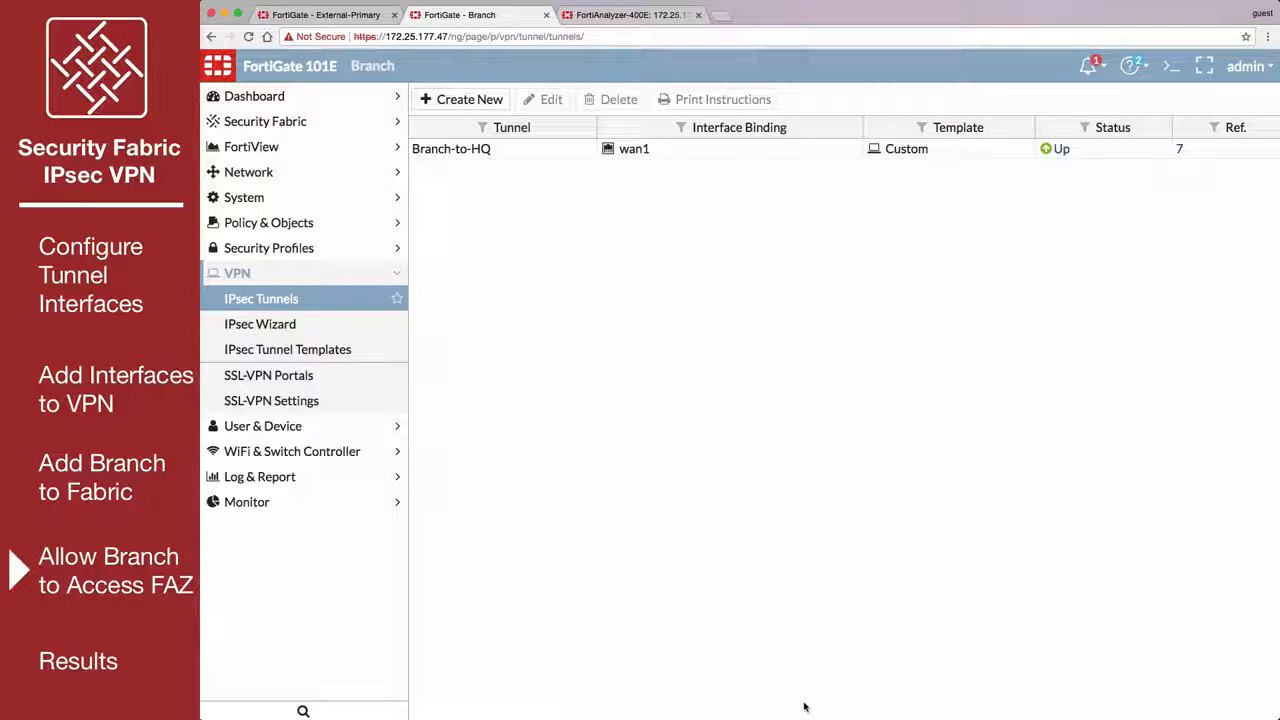
Create a static route on the Branch FortiGate to the named address FAZ through the Branch-to-HQ device.
{"action": "left_click", "coordinate": [367, 180]}
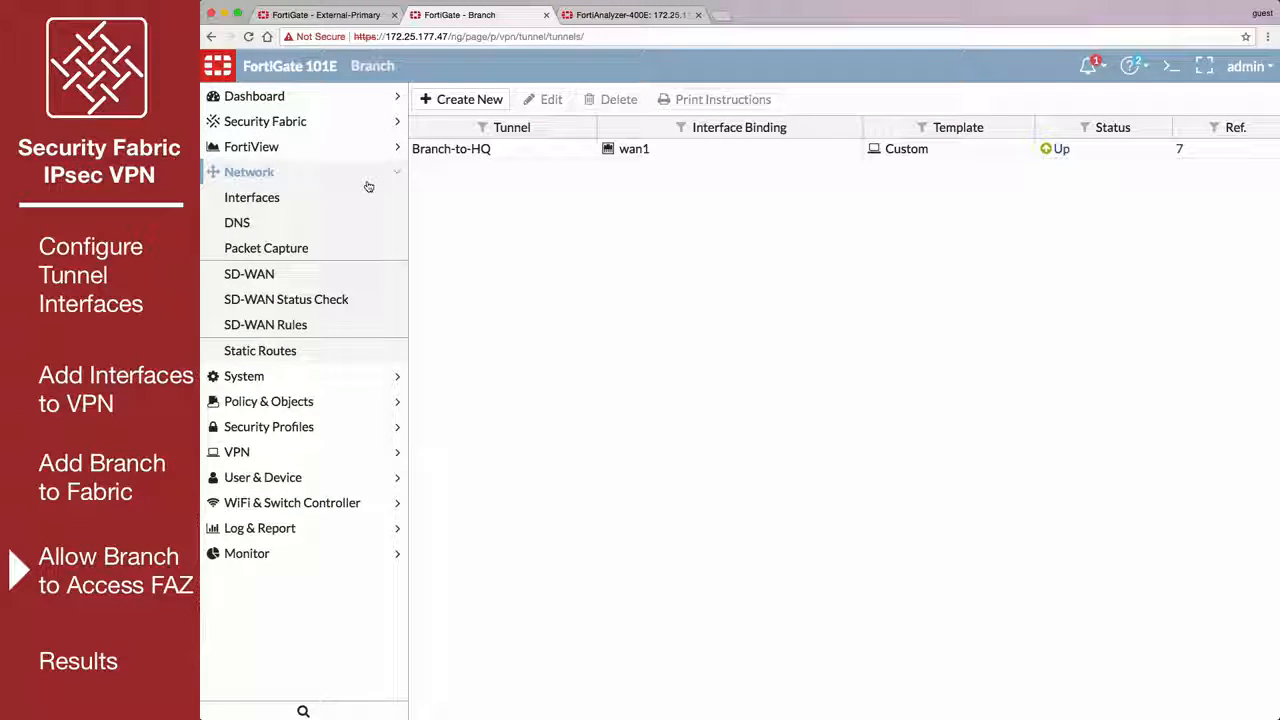
{"action": "left_click", "coordinate": [321, 349]}
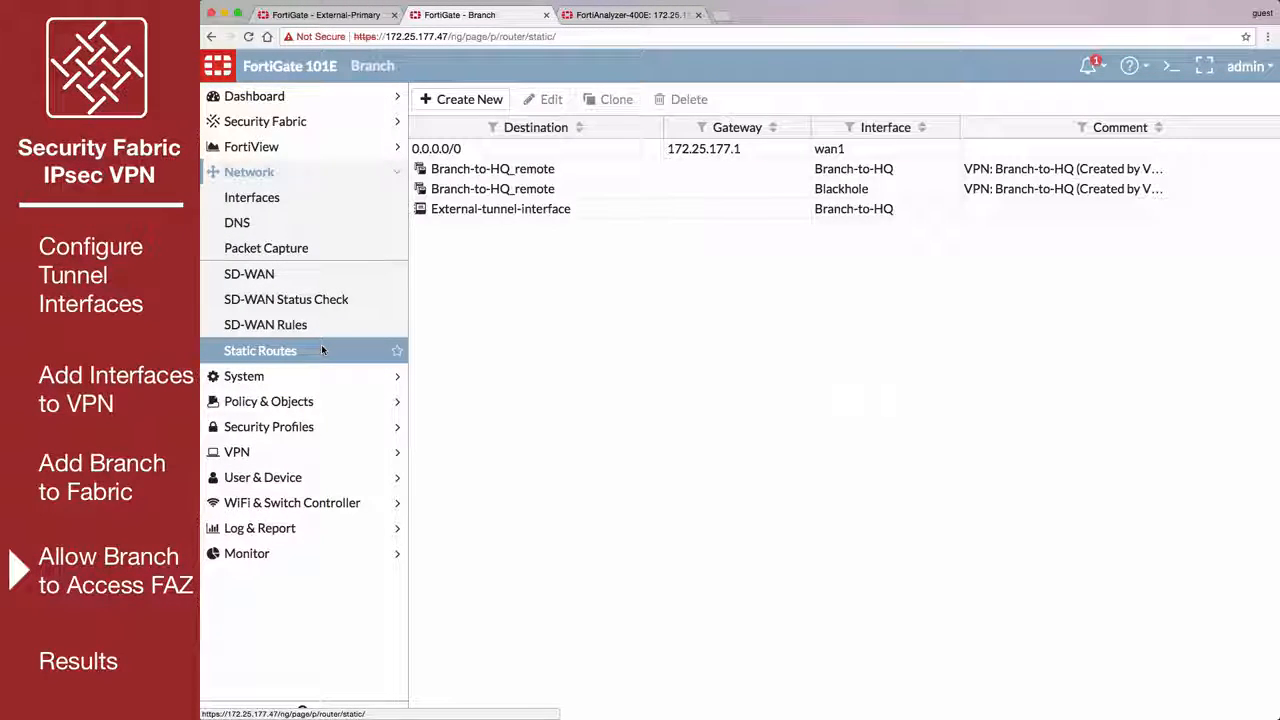
{"action": "left_click", "coordinate": [455, 101]}
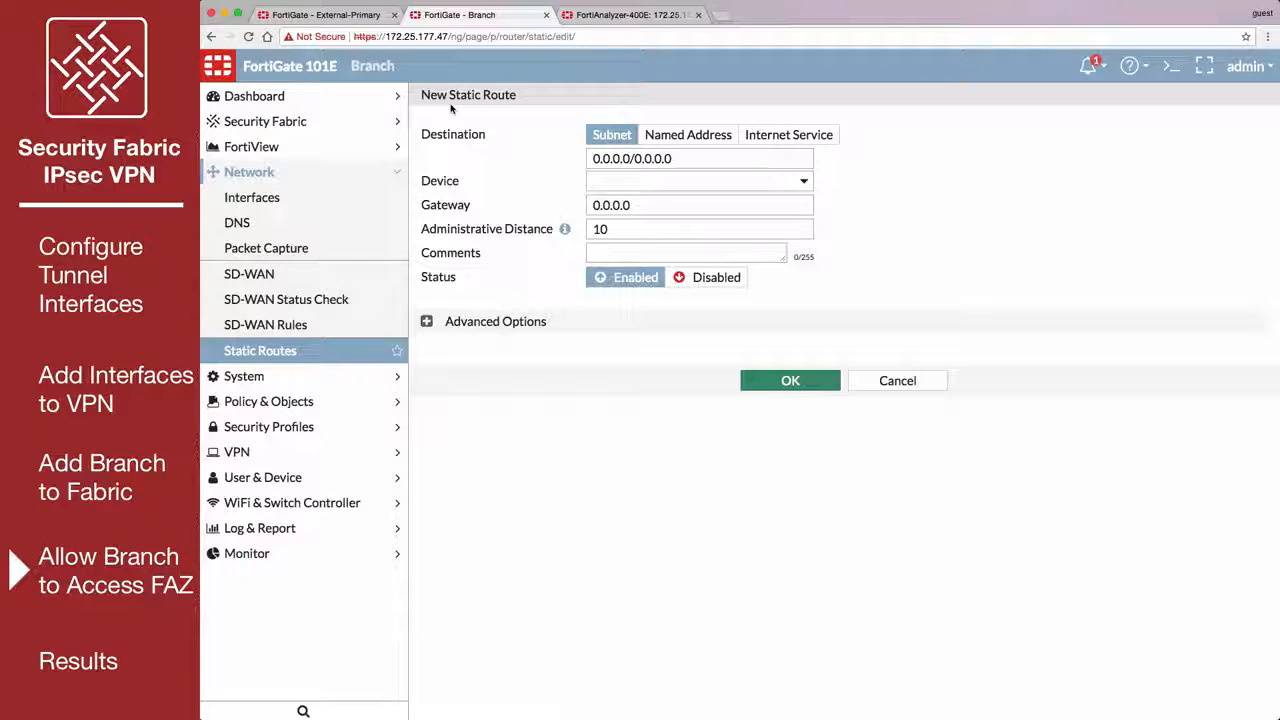
{"action": "left_click", "coordinate": [681, 134]}
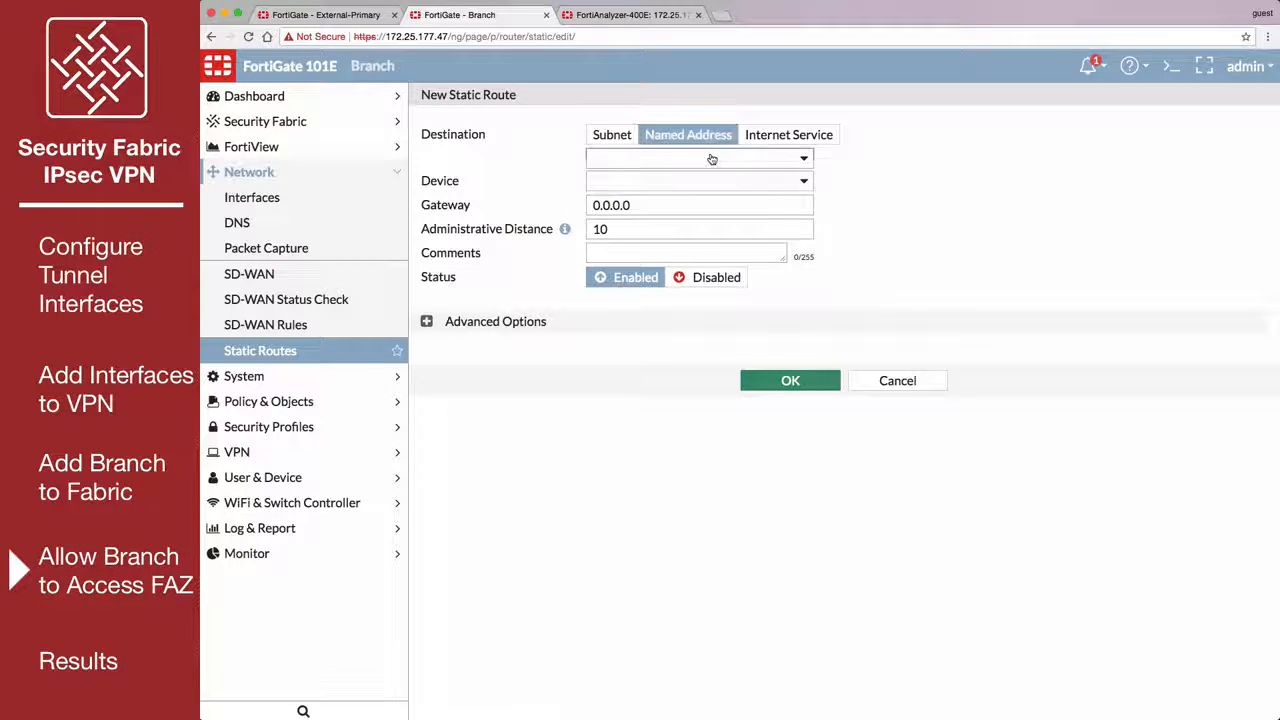
{"action": "left_click", "coordinate": [712, 158]}
{"action": "left_click", "coordinate": [672, 291]}
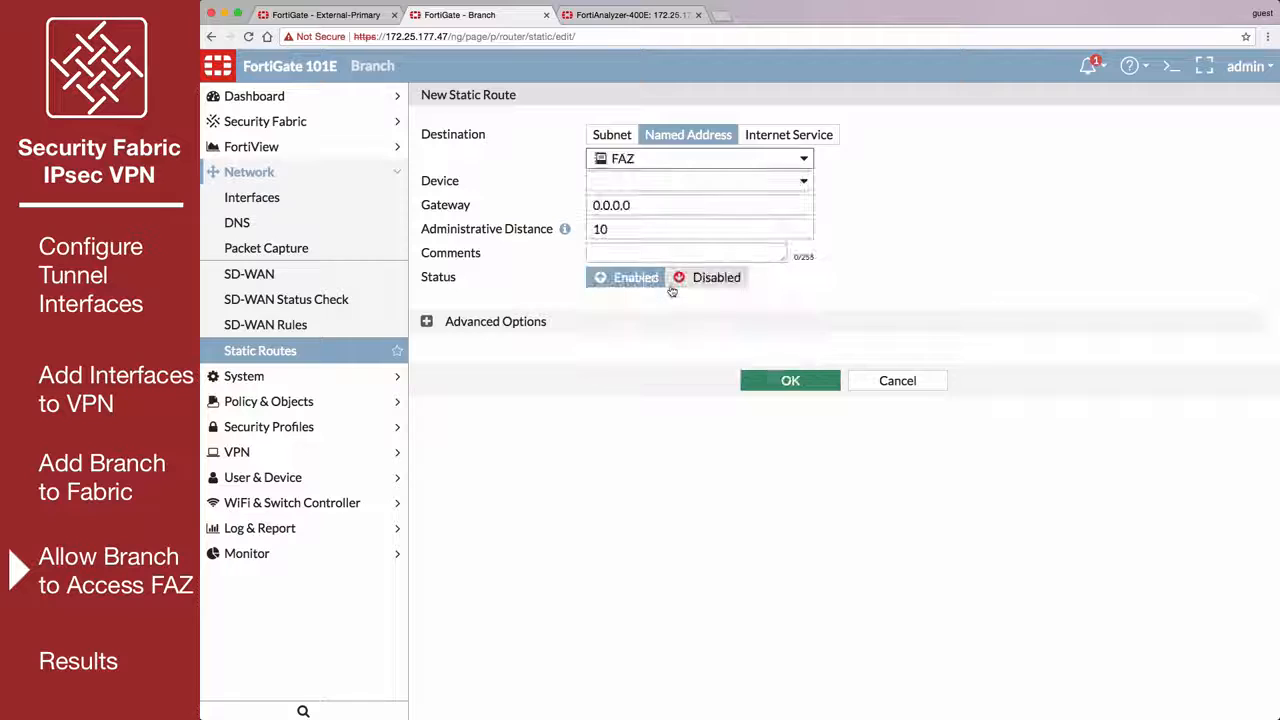
{"action": "left_click", "coordinate": [684, 183]}
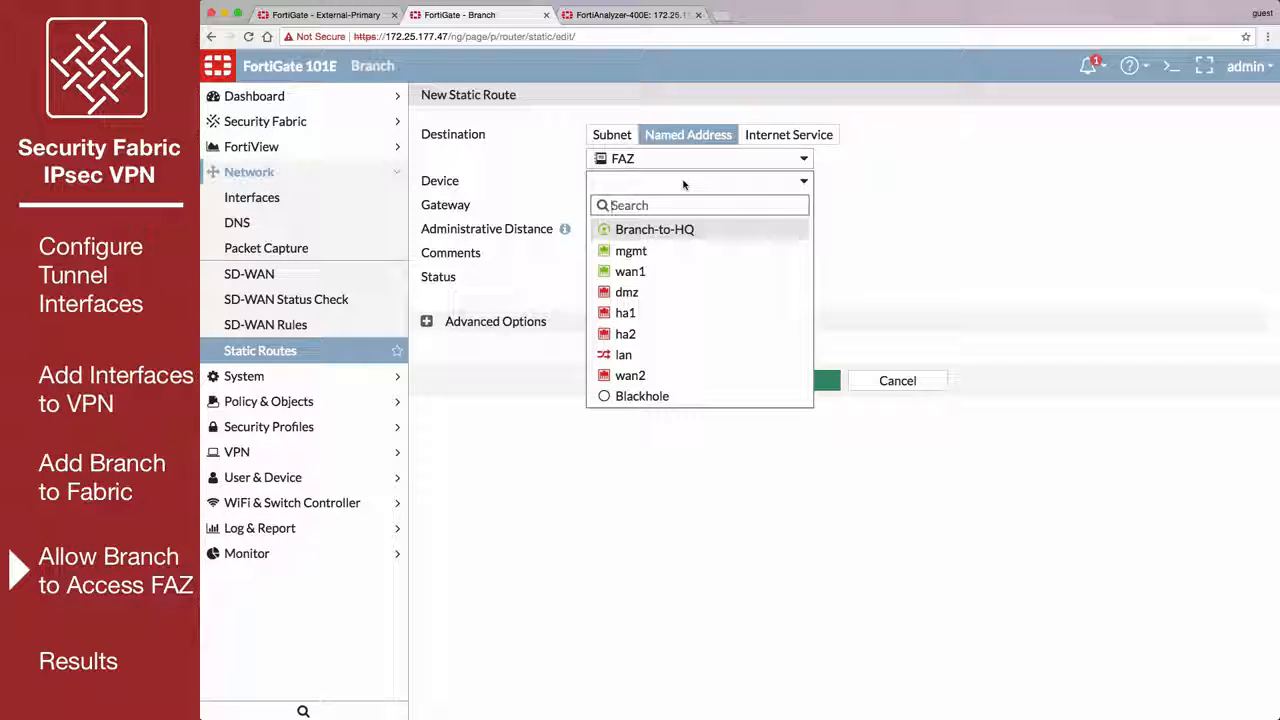
{"action": "left_click", "coordinate": [706, 228]}
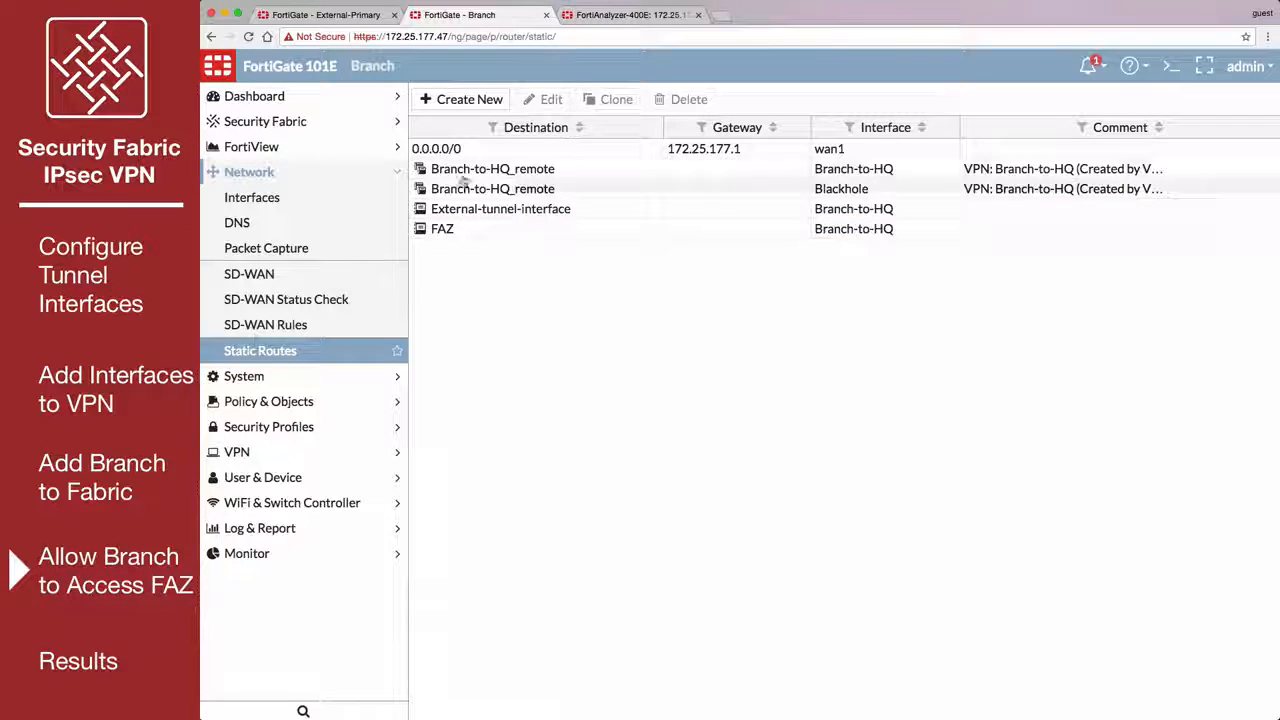
On the External-Primary FortiGate, create an address named FAZ with subnet 192.168.55.10/32 and save it.
{"action": "left_click", "coordinate": [333, 15]}
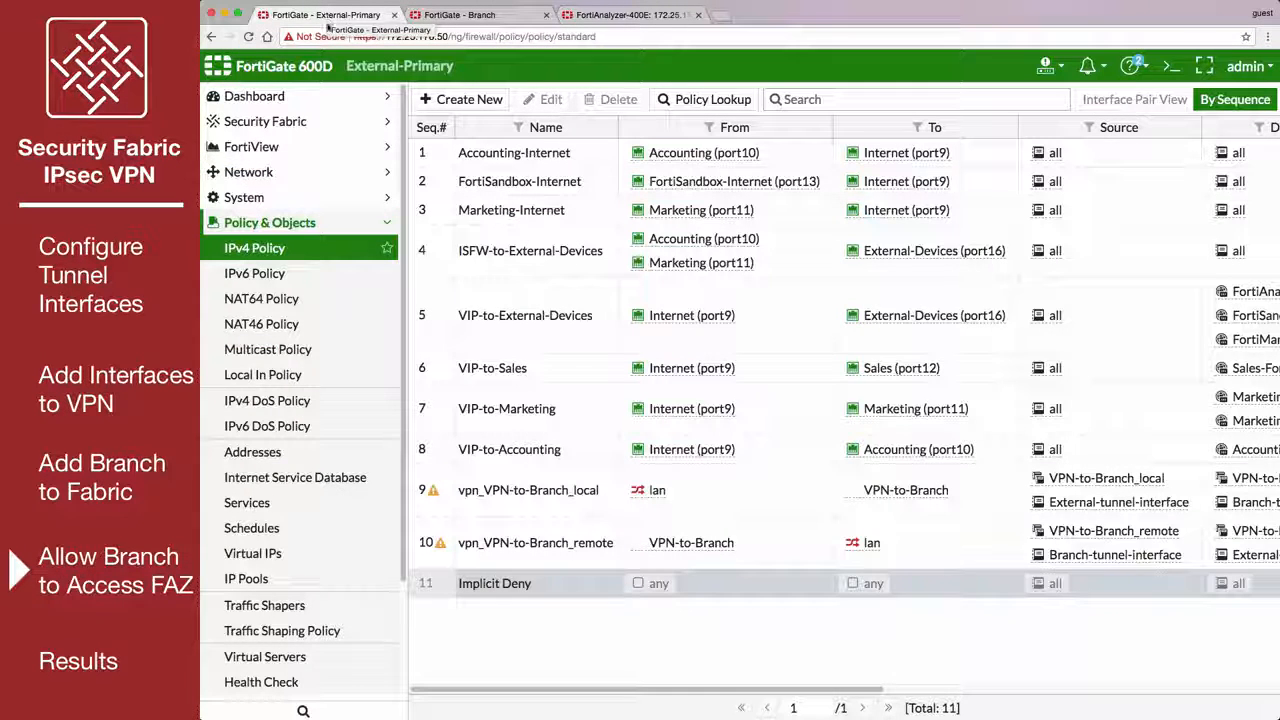
{"action": "left_click", "coordinate": [304, 455]}
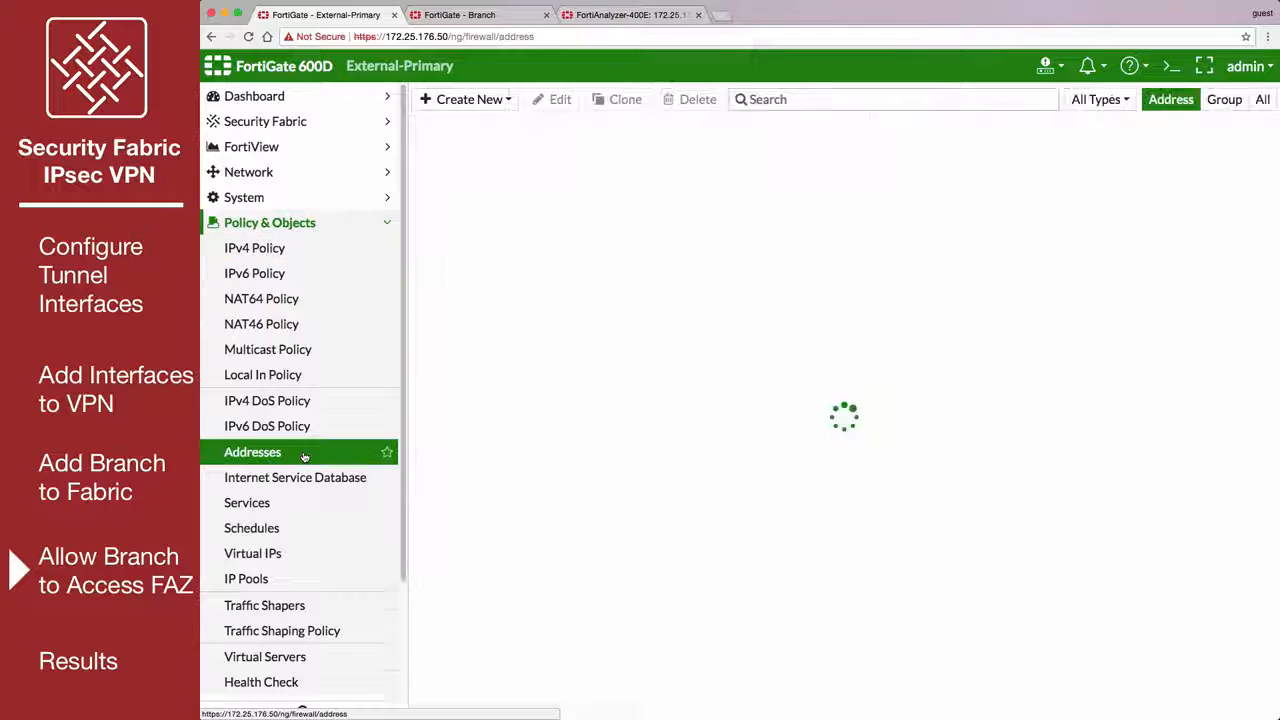
{"action": "left_click", "coordinate": [505, 100]}
{"action": "left_click", "coordinate": [505, 124]}
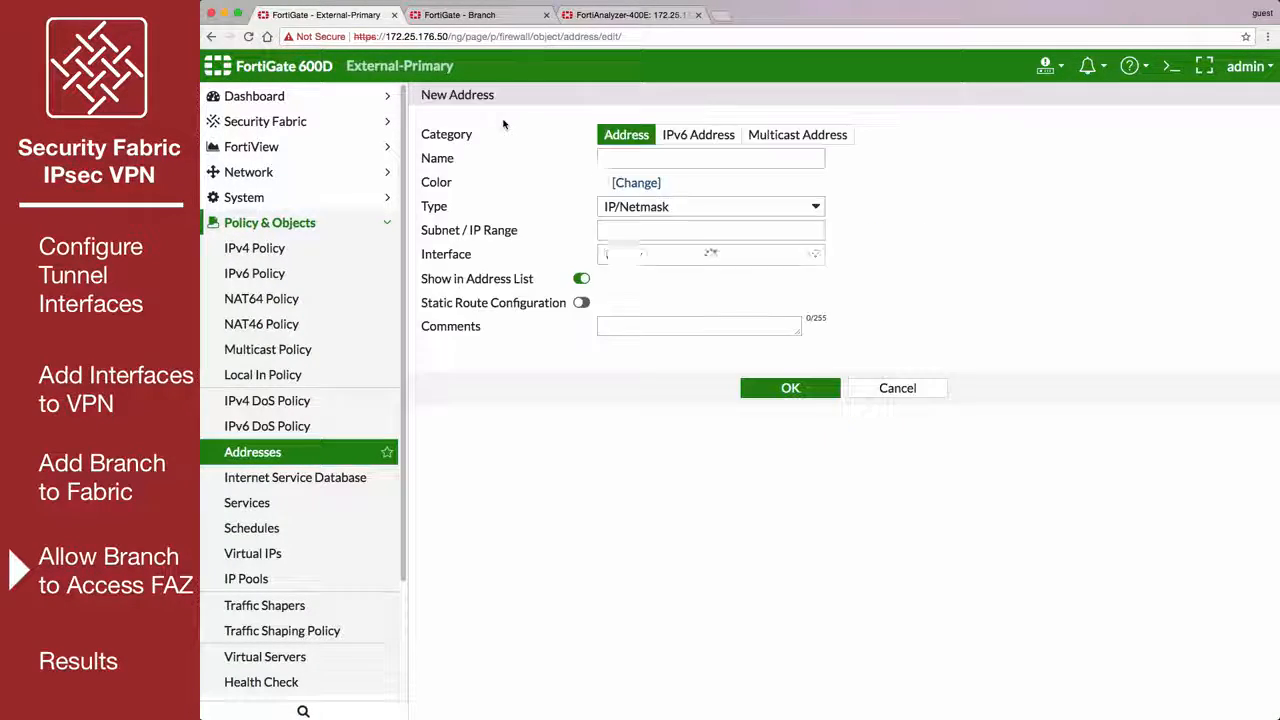
{"action": "left_click", "coordinate": [610, 160]}
{"action": "type", "text": "FAZ"}
{"action": "left_click", "coordinate": [615, 234]}
{"action": "type", "text": "192.168.55.10/32"}
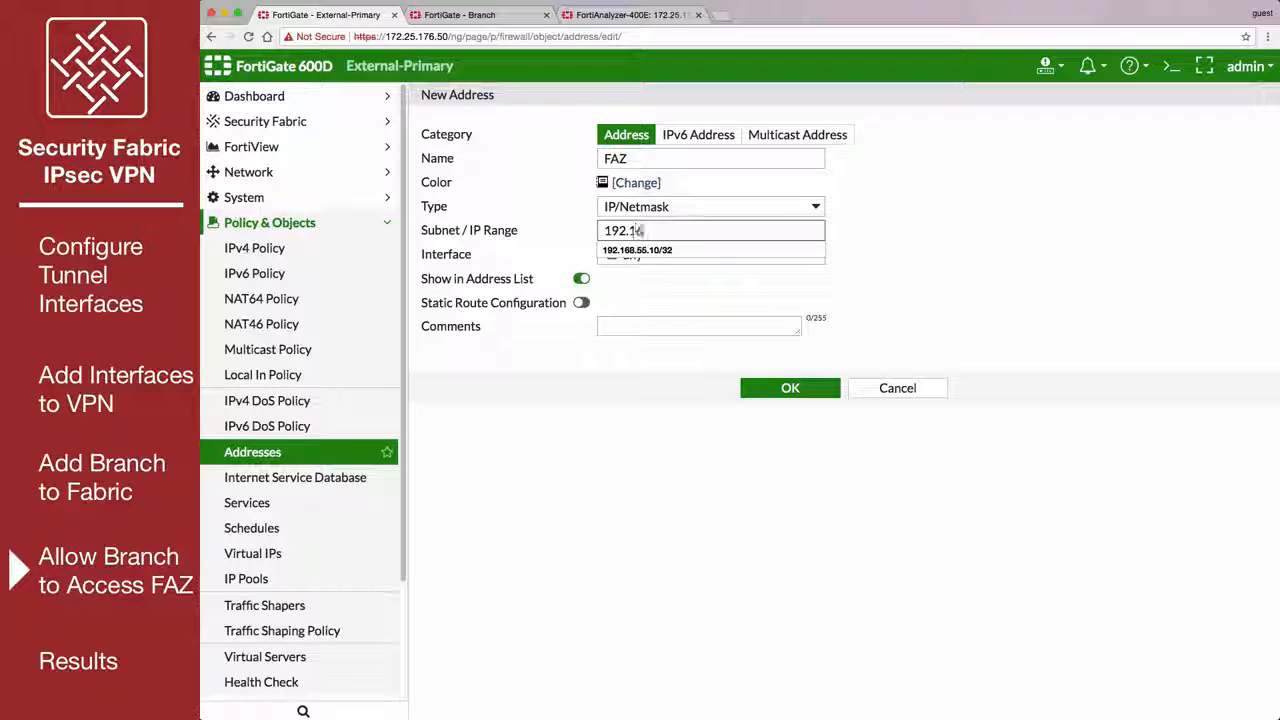
{"action": "left_click", "coordinate": [626, 250]}
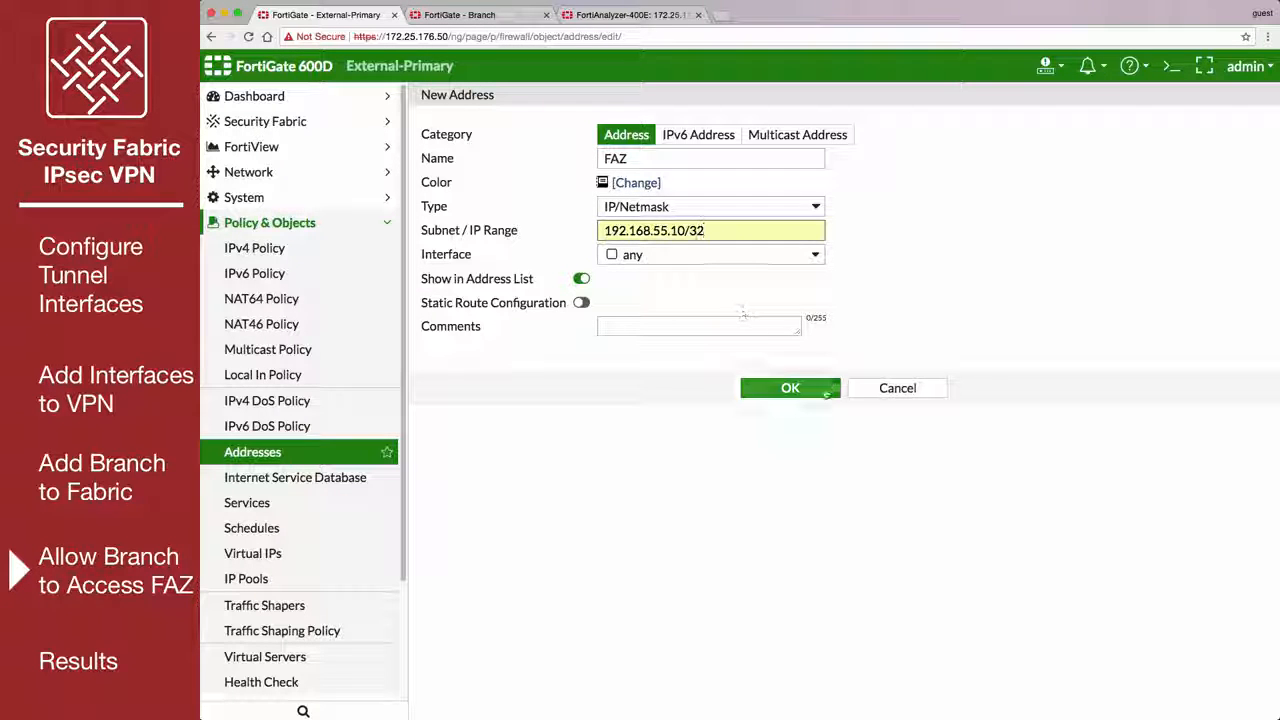
{"action": "left_click", "coordinate": [826, 392]}
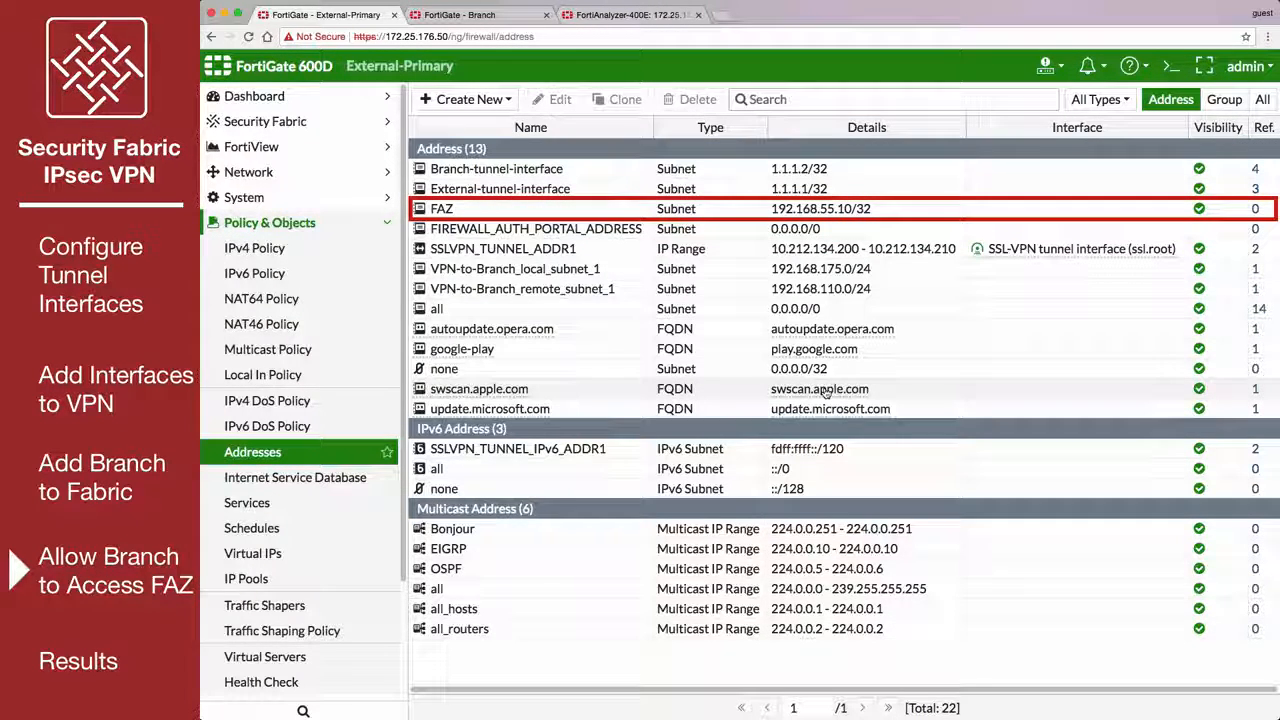
Add a phase 2 selector named FAZ-to-Branch to the VPN-to-Branch tunnel, using named addresses for its local and remote sides.
{"action": "left_click", "coordinate": [392, 223]}
{"action": "left_click", "coordinate": [373, 274]}
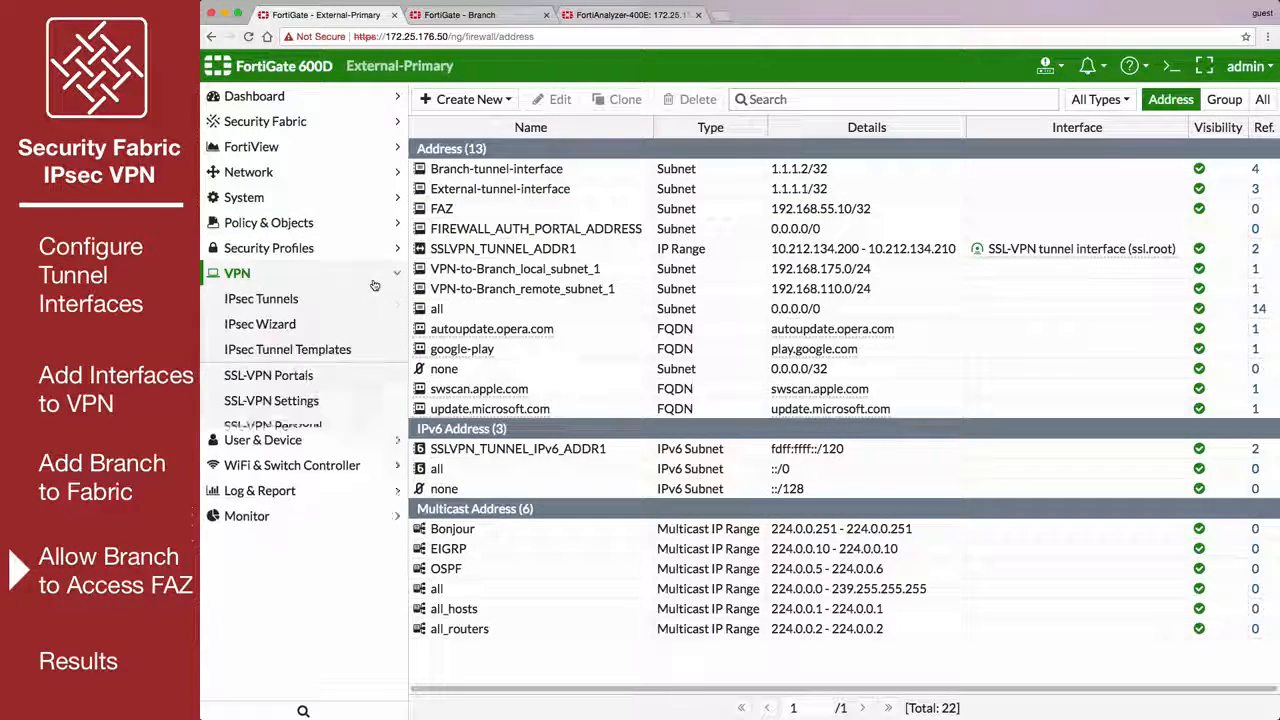
{"action": "left_click", "coordinate": [370, 299]}
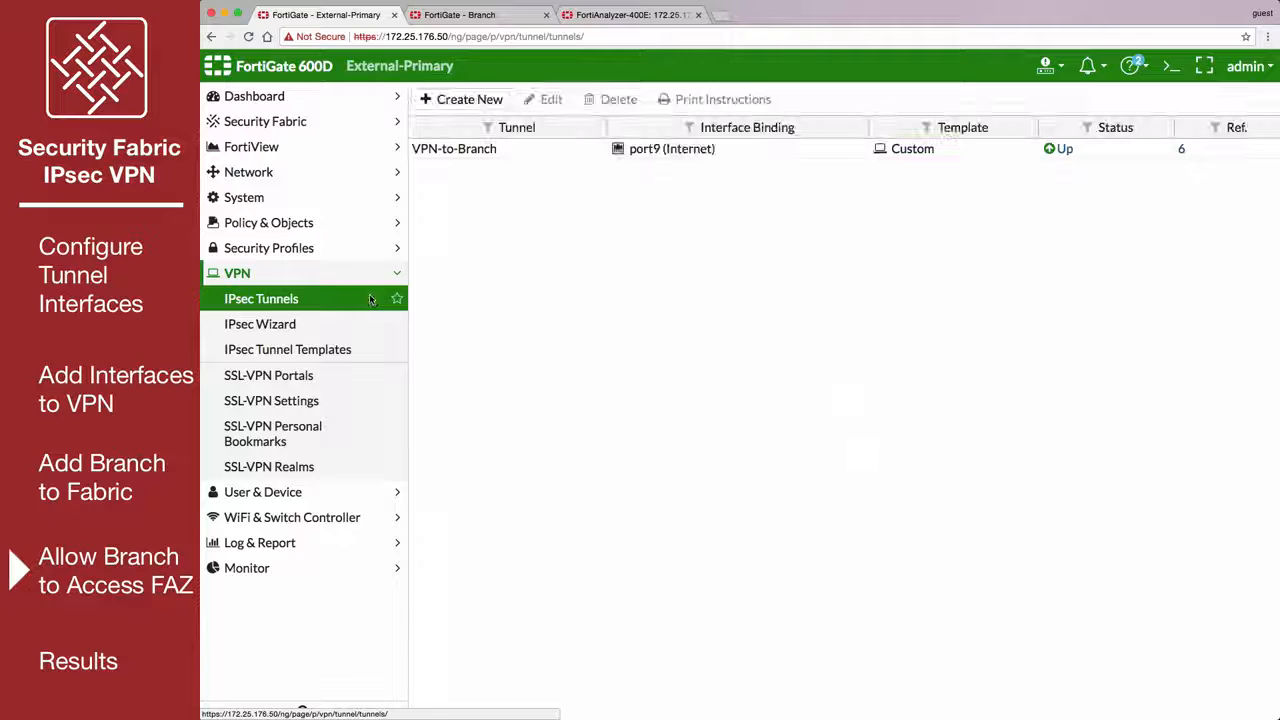
{"action": "double_click", "coordinate": [525, 150]}
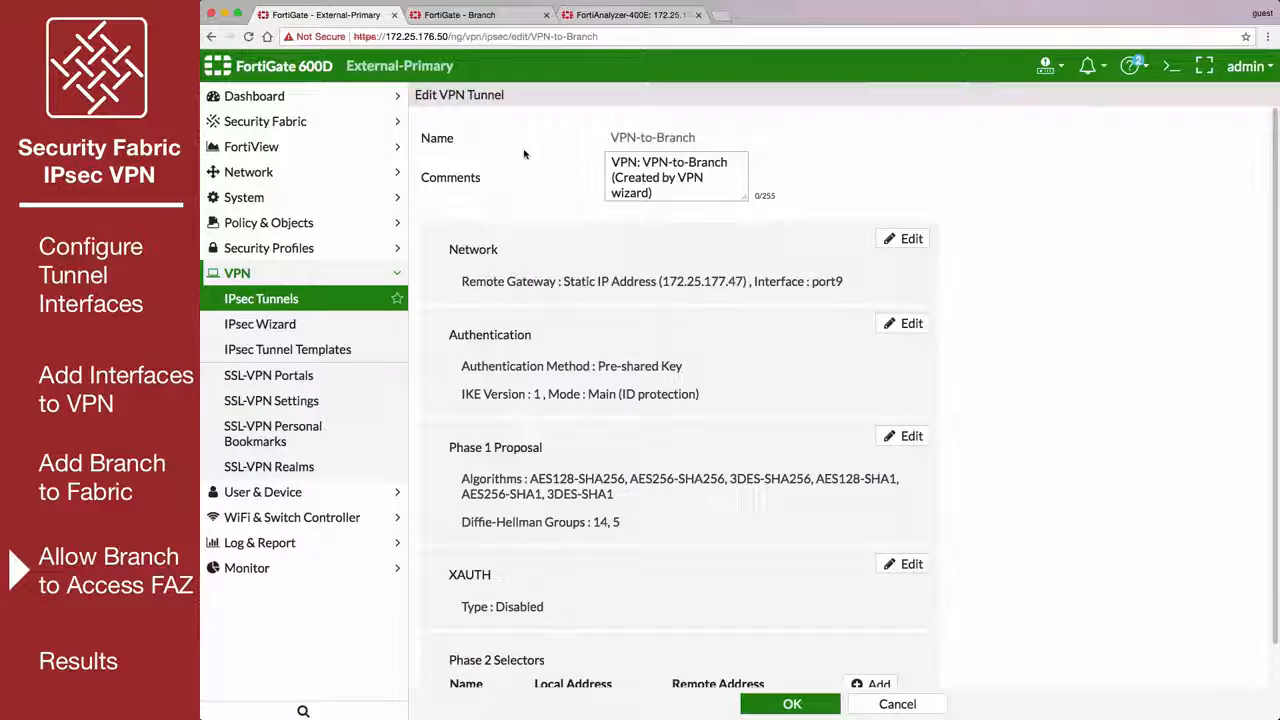
{"action": "scroll", "coordinate": [780, 480], "scroll_direction": "down", "scroll_amount": 3}
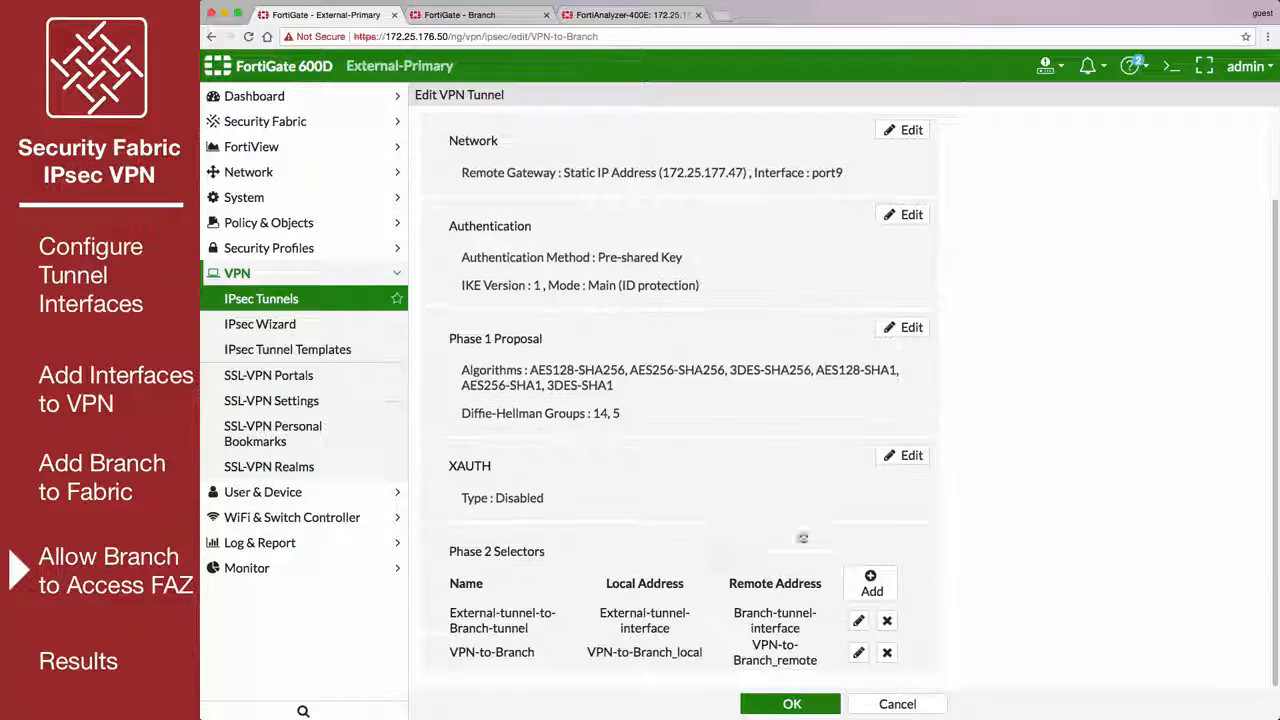
{"action": "left_click", "coordinate": [874, 584]}
{"action": "scroll", "coordinate": [930, 587], "scroll_direction": "down", "scroll_amount": 4}
{"action": "left_click", "coordinate": [768, 548]}
{"action": "type", "text": "FAZ-to-Branch"}
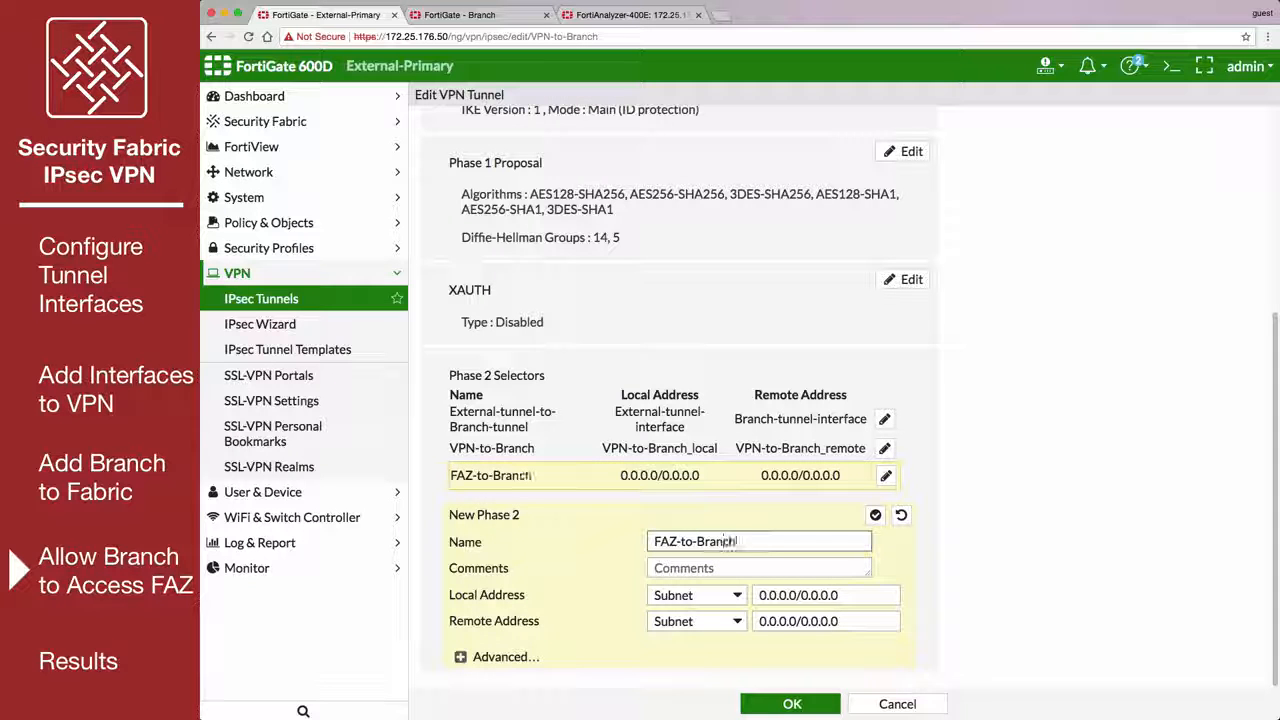
{"action": "left_click", "coordinate": [697, 595]}
{"action": "left_click", "coordinate": [715, 646]}
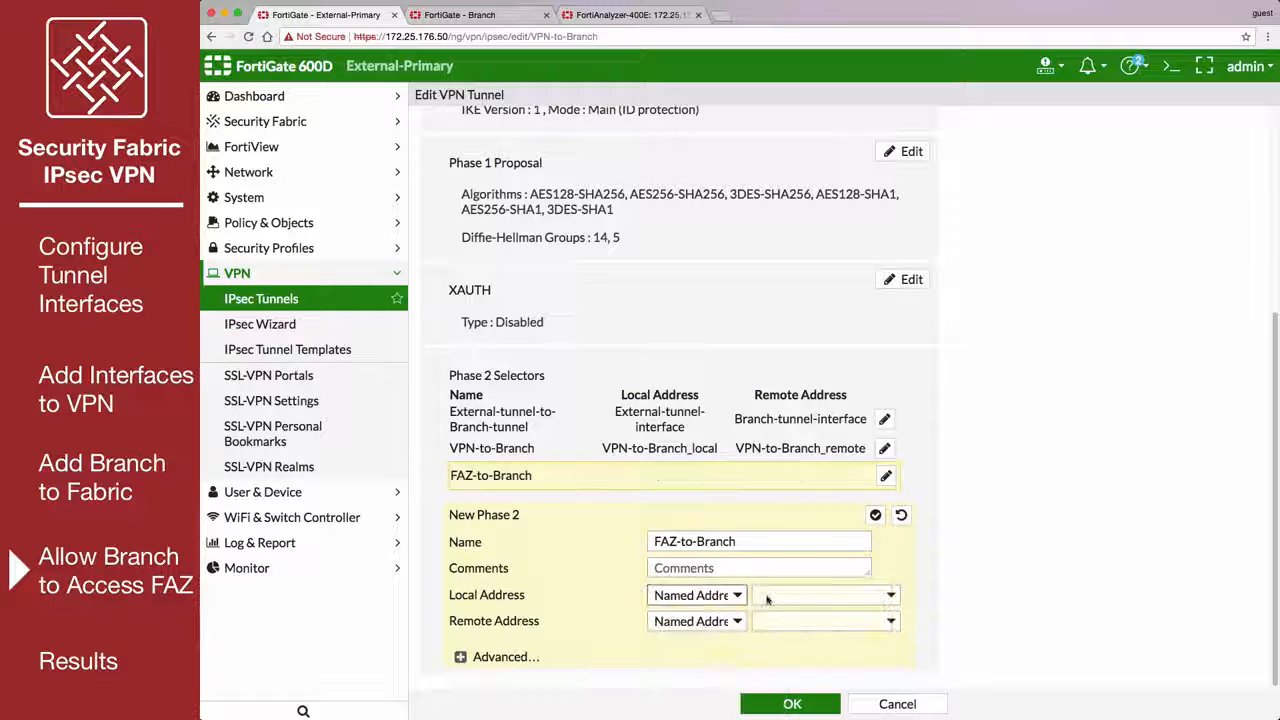
Set the FAZ-to-Branch selector's local address to FAZ and its remote address to Branch-tunnel-interface, and save the tunnel.
{"action": "left_click", "coordinate": [768, 595]}
{"action": "left_click", "coordinate": [783, 657]}
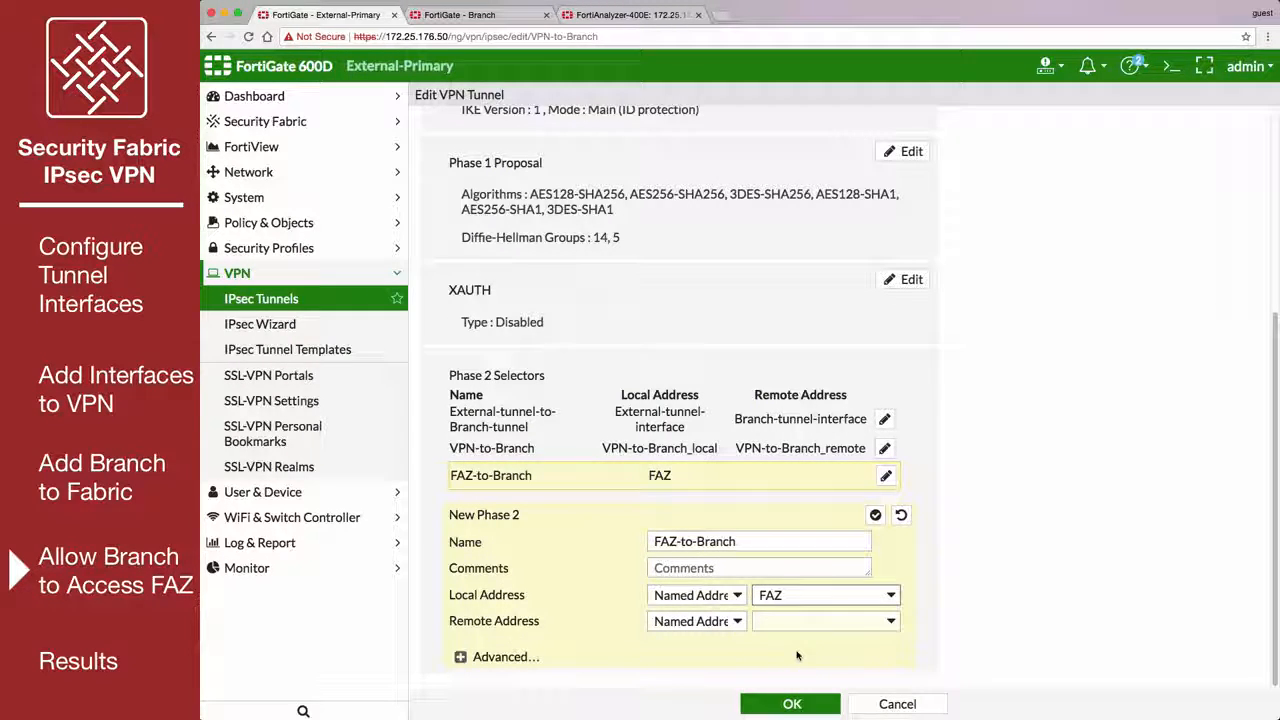
{"action": "left_click", "coordinate": [800, 621]}
{"action": "left_click", "coordinate": [828, 651]}
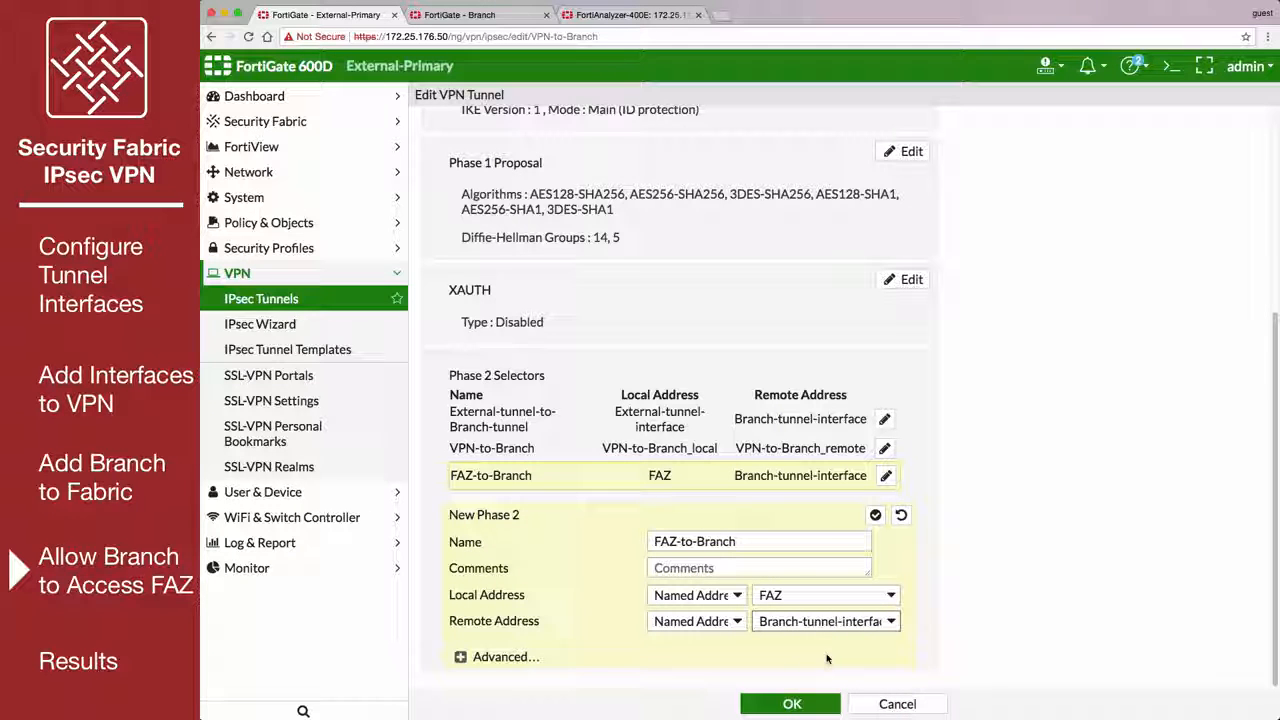
{"action": "left_click", "coordinate": [792, 704]}
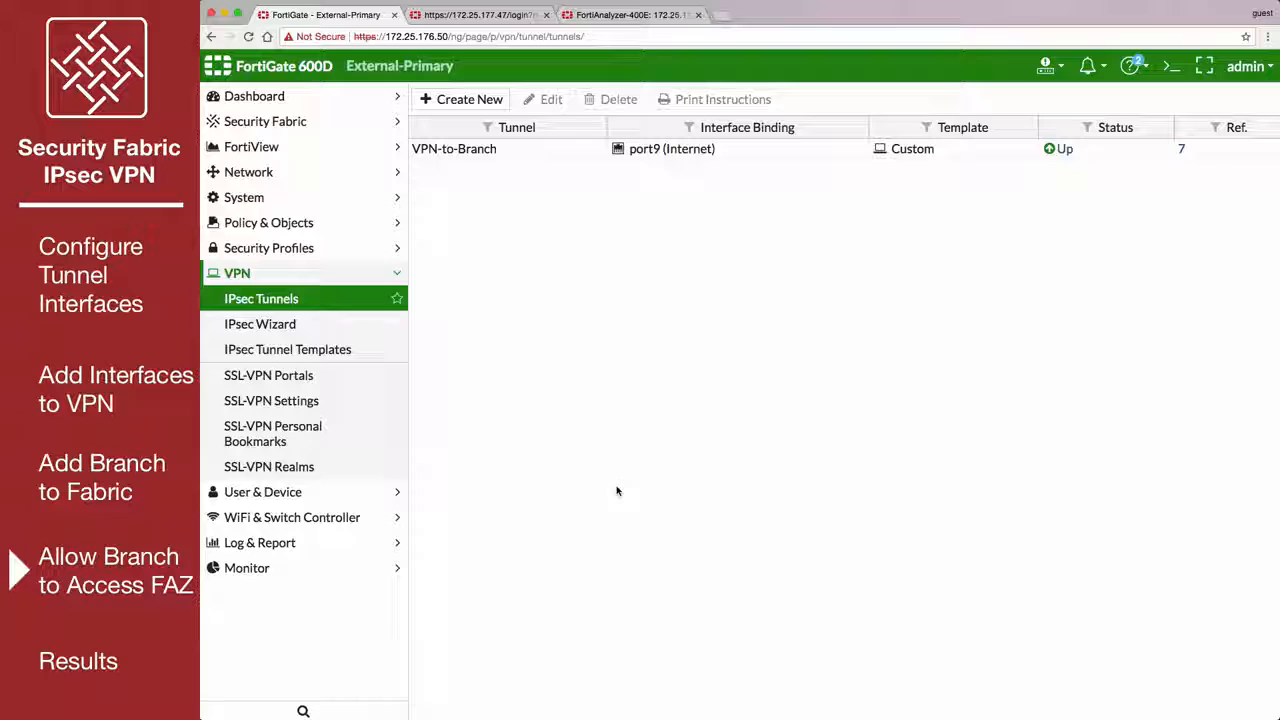
Start a new IPv4 policy named Branch-to-FAZ with incoming interface VPN-to-Branch and outgoing interface External-Devices (port16).
{"action": "left_click", "coordinate": [374, 230]}
{"action": "left_click", "coordinate": [353, 252]}
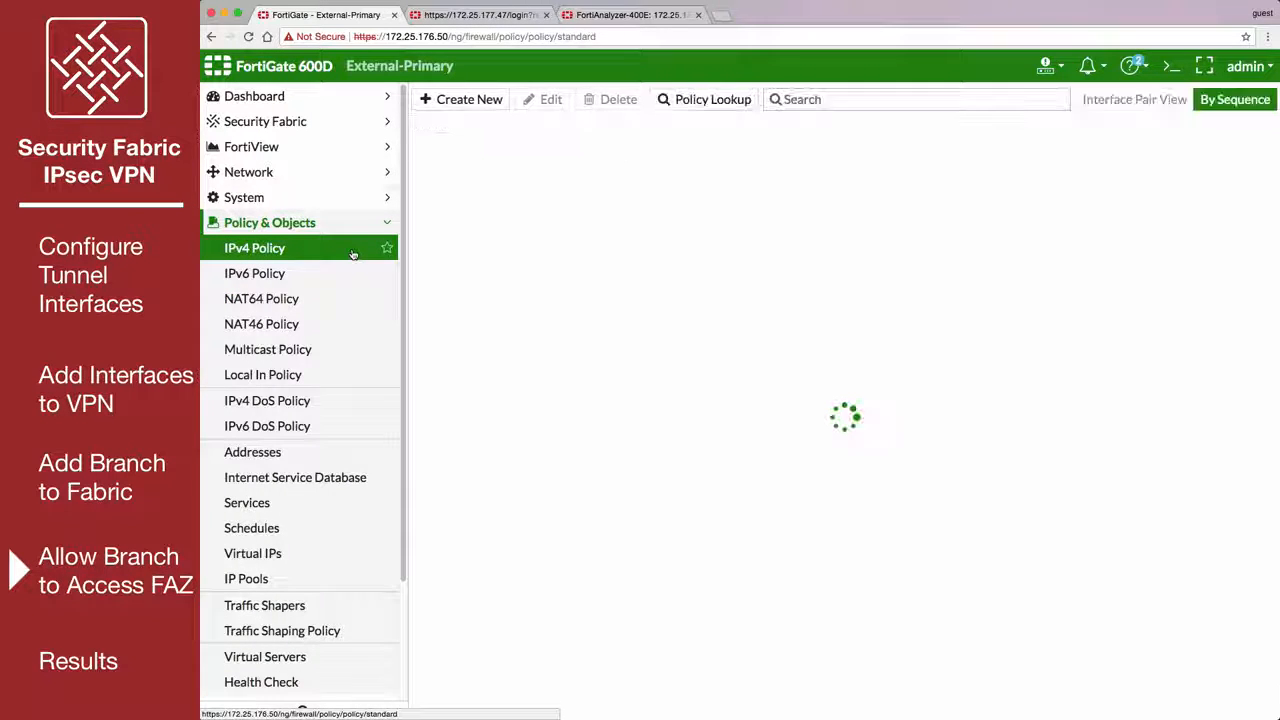
{"action": "left_click", "coordinate": [465, 99]}
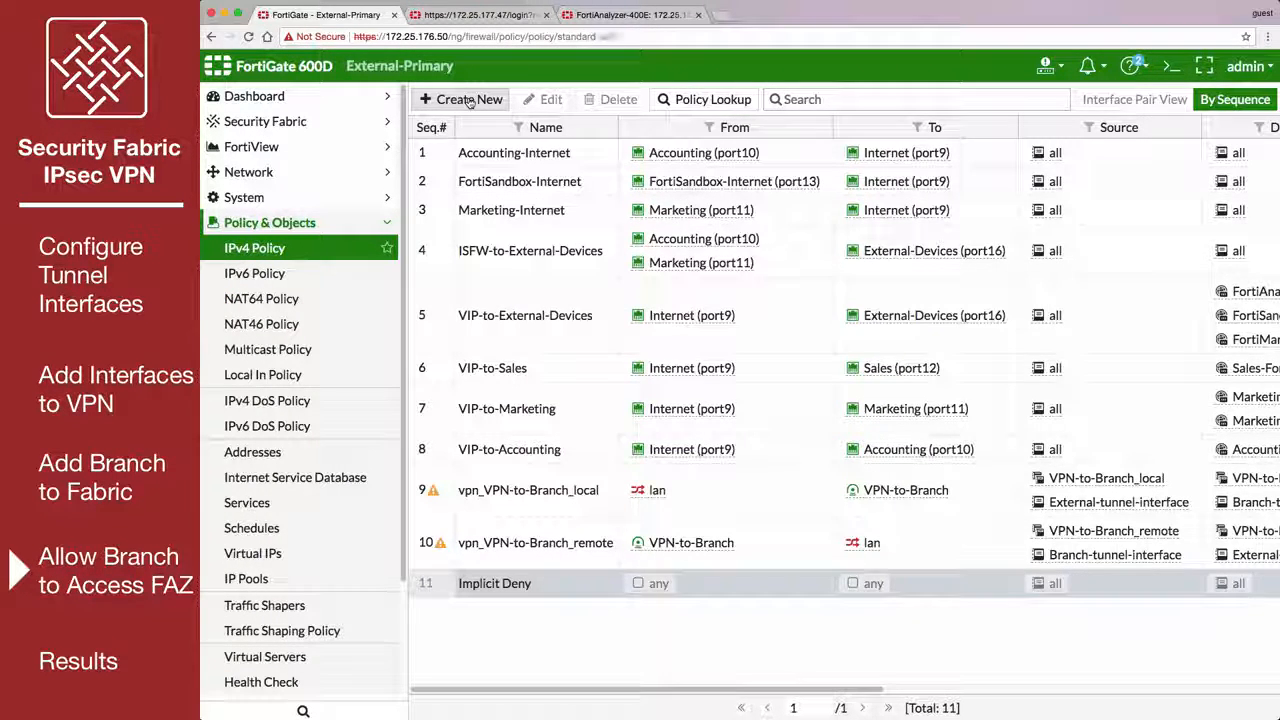
{"action": "type", "text": "Branch"}
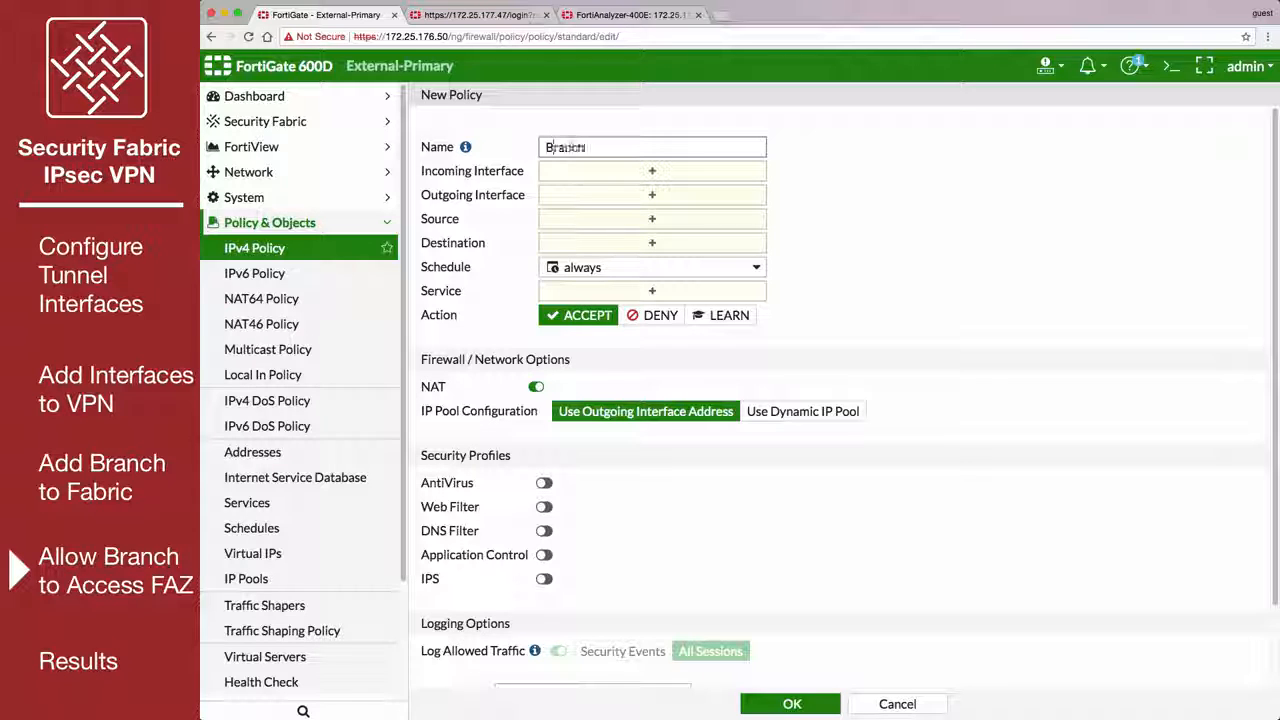
{"action": "type", "text": "-to-FAZ"}
{"action": "left_click", "coordinate": [645, 171]}
{"action": "left_click", "coordinate": [1088, 457]}
{"action": "left_click", "coordinate": [658, 213]}
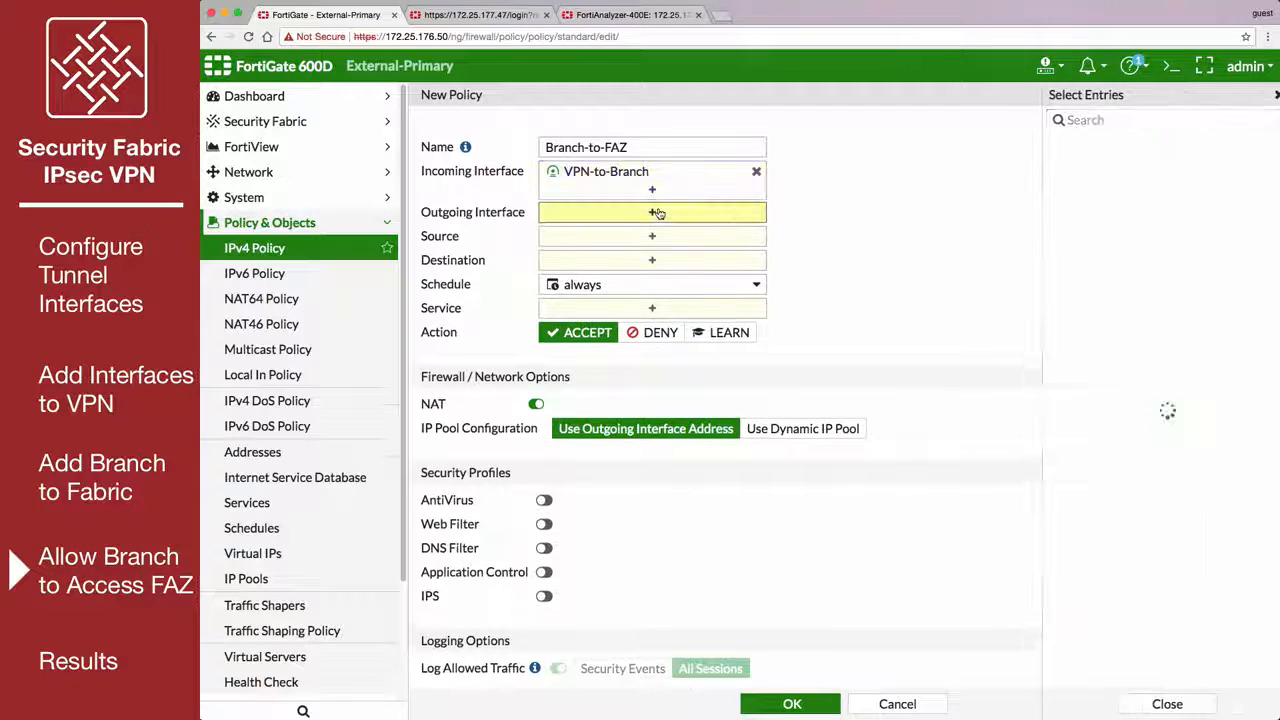
{"action": "left_click", "coordinate": [1110, 371]}
Set the policy's source to Branch-tunnel-interface, destination to FAZ and service to ALL, and save it.
{"action": "left_click", "coordinate": [689, 254]}
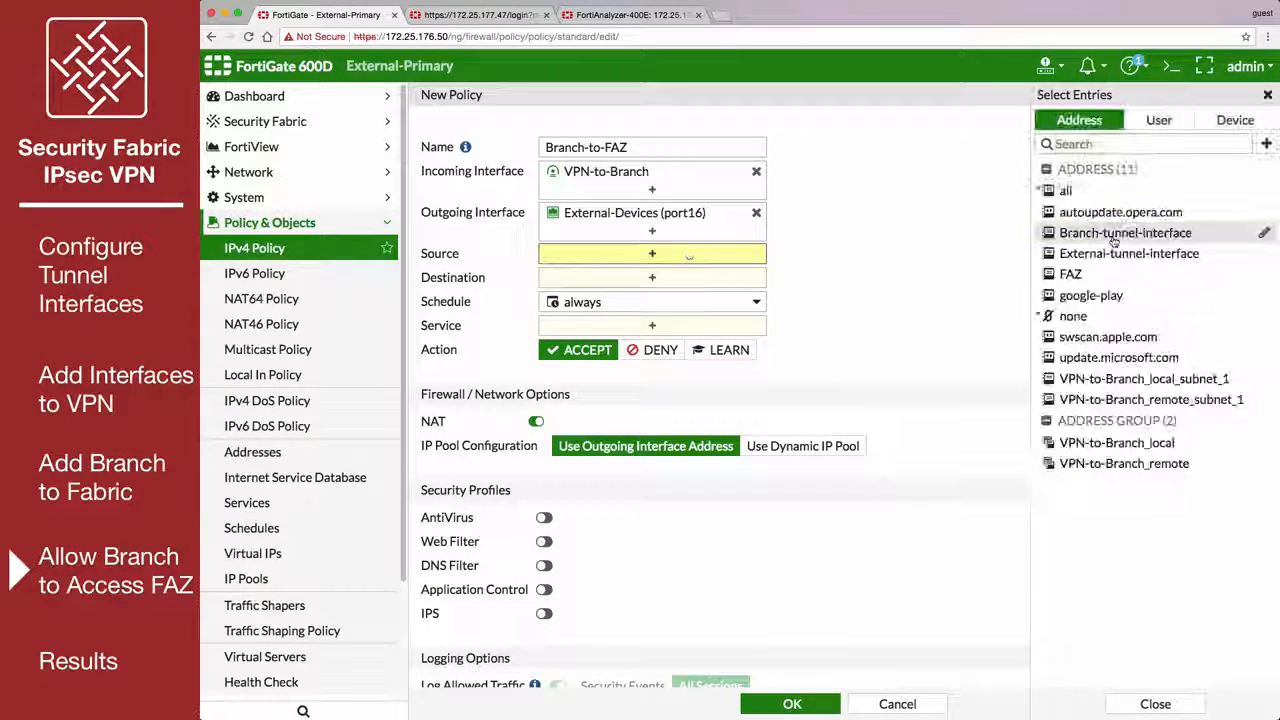
{"action": "left_click", "coordinate": [1113, 233]}
{"action": "left_click", "coordinate": [652, 295]}
{"action": "left_click", "coordinate": [1070, 254]}
{"action": "left_click", "coordinate": [652, 360]}
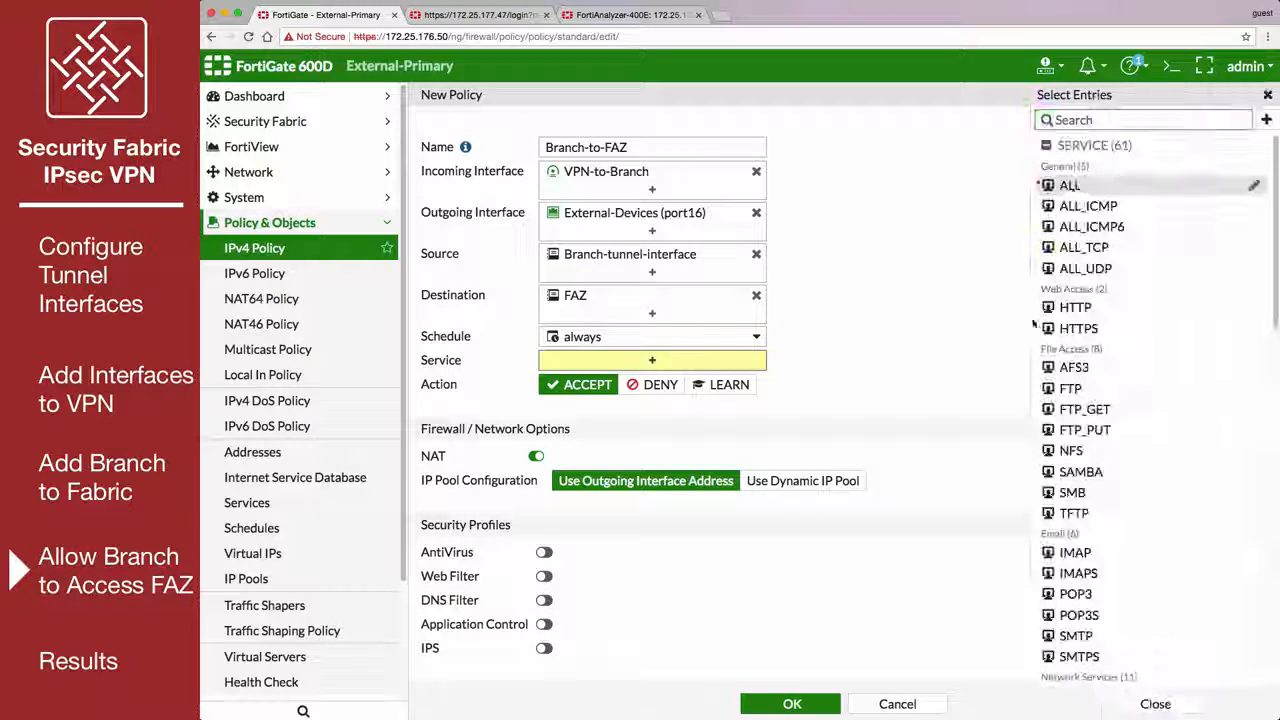
{"action": "left_click", "coordinate": [1068, 185]}
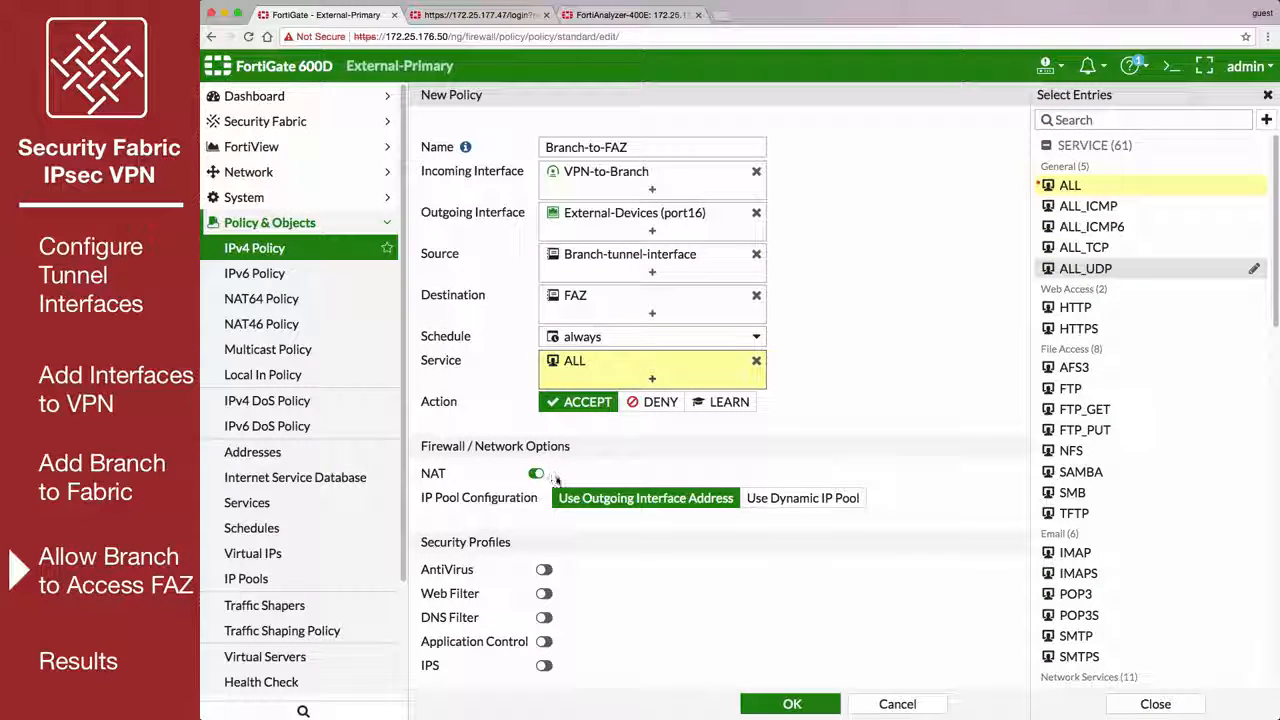
{"action": "left_click", "coordinate": [769, 705]}
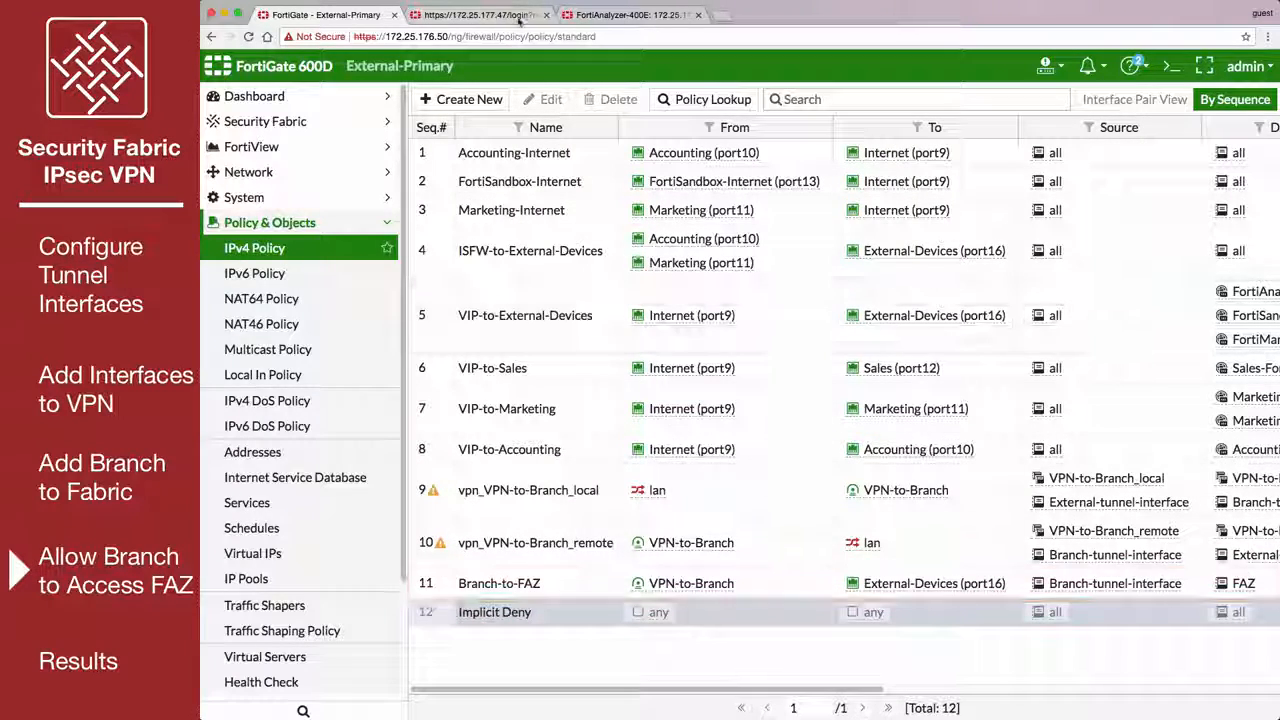
Switch to the Branch FortiGate and check the FortiAnalyzer logging status in its Security Fabric settings.
{"action": "left_click", "coordinate": [516, 15]}
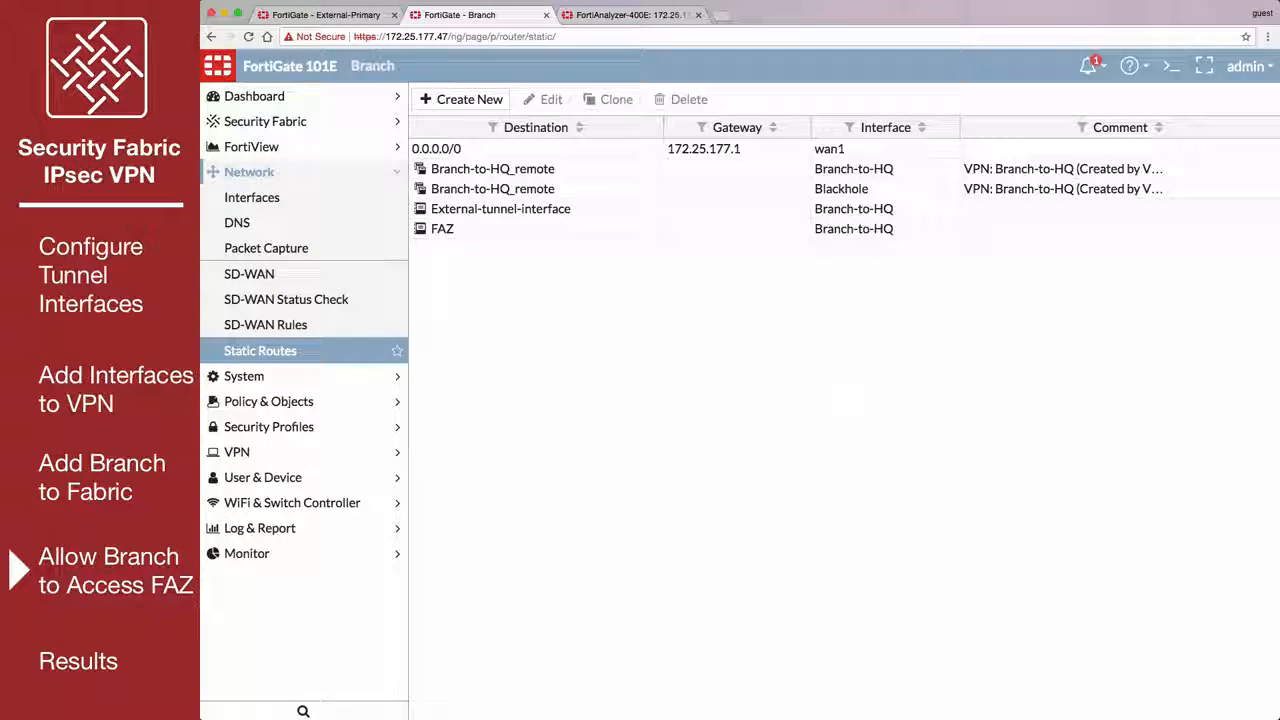
{"action": "left_click", "coordinate": [330, 121]}
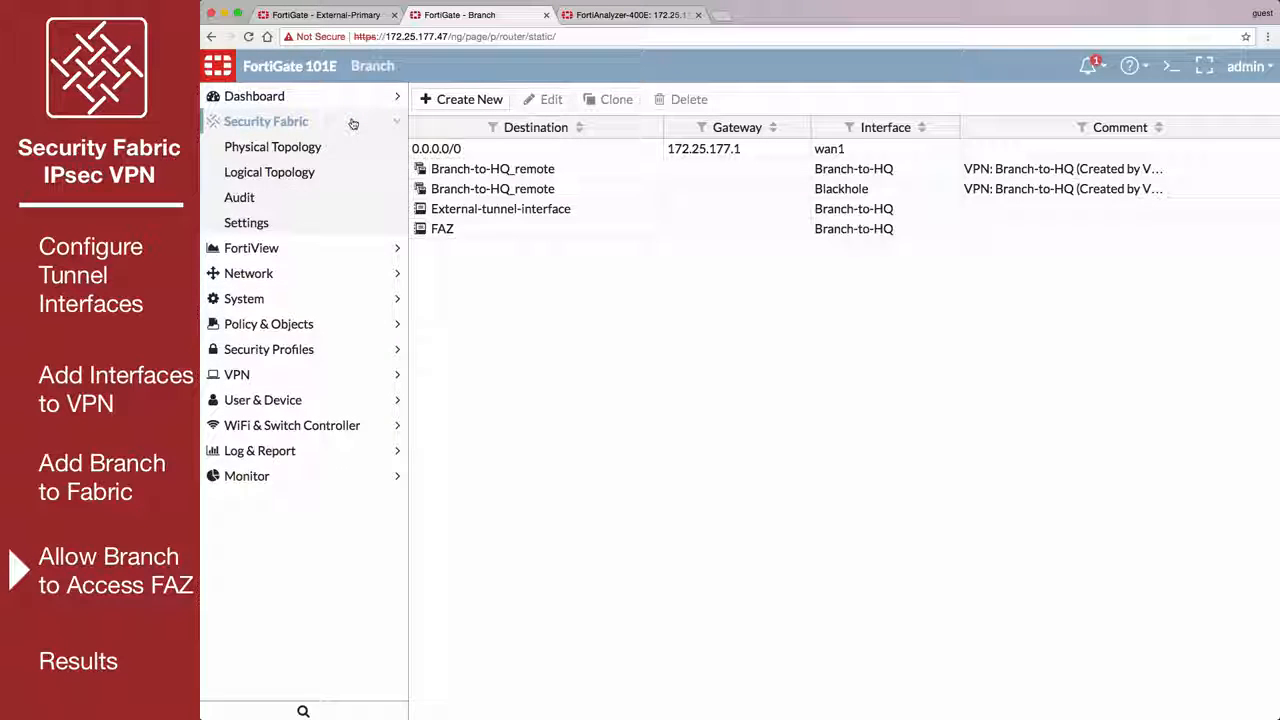
{"action": "left_click", "coordinate": [323, 221]}
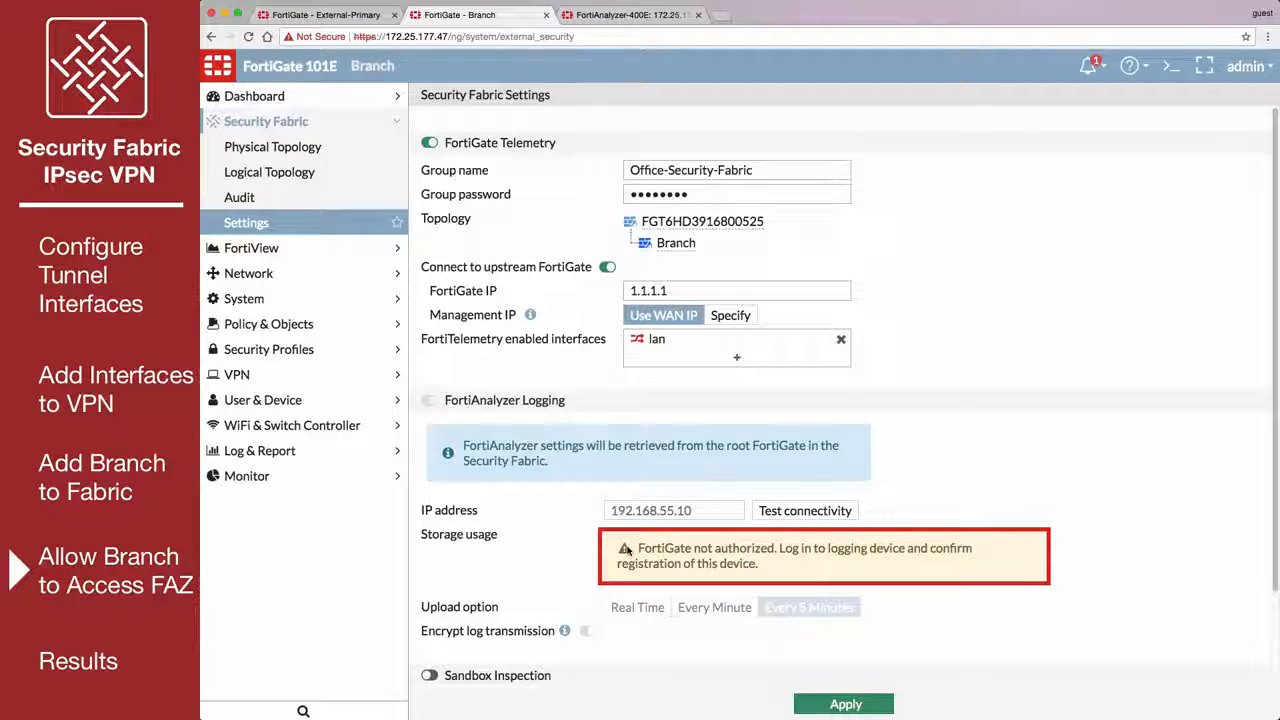
On the FortiAnalyzer, add the unregistered device Branch to the root ADOM, keeping the device name Branch.
{"action": "left_click", "coordinate": [614, 22]}
{"action": "left_click", "coordinate": [534, 321]}
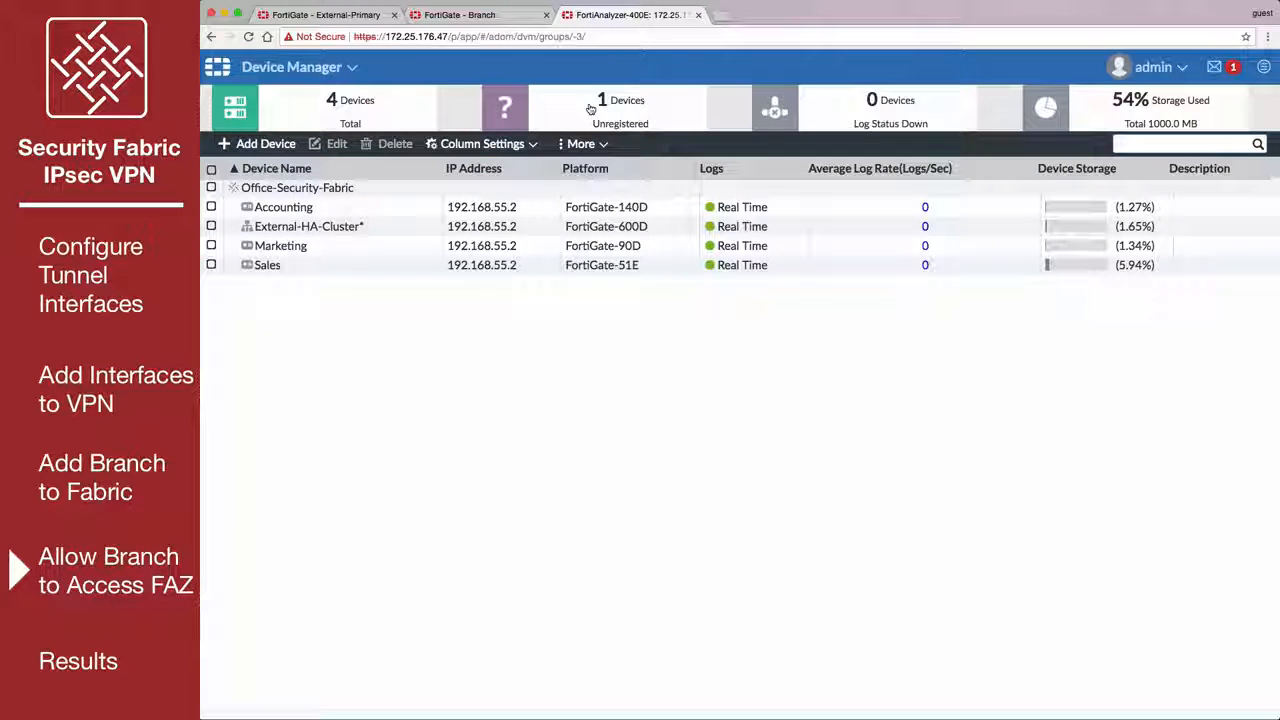
{"action": "left_click", "coordinate": [592, 108]}
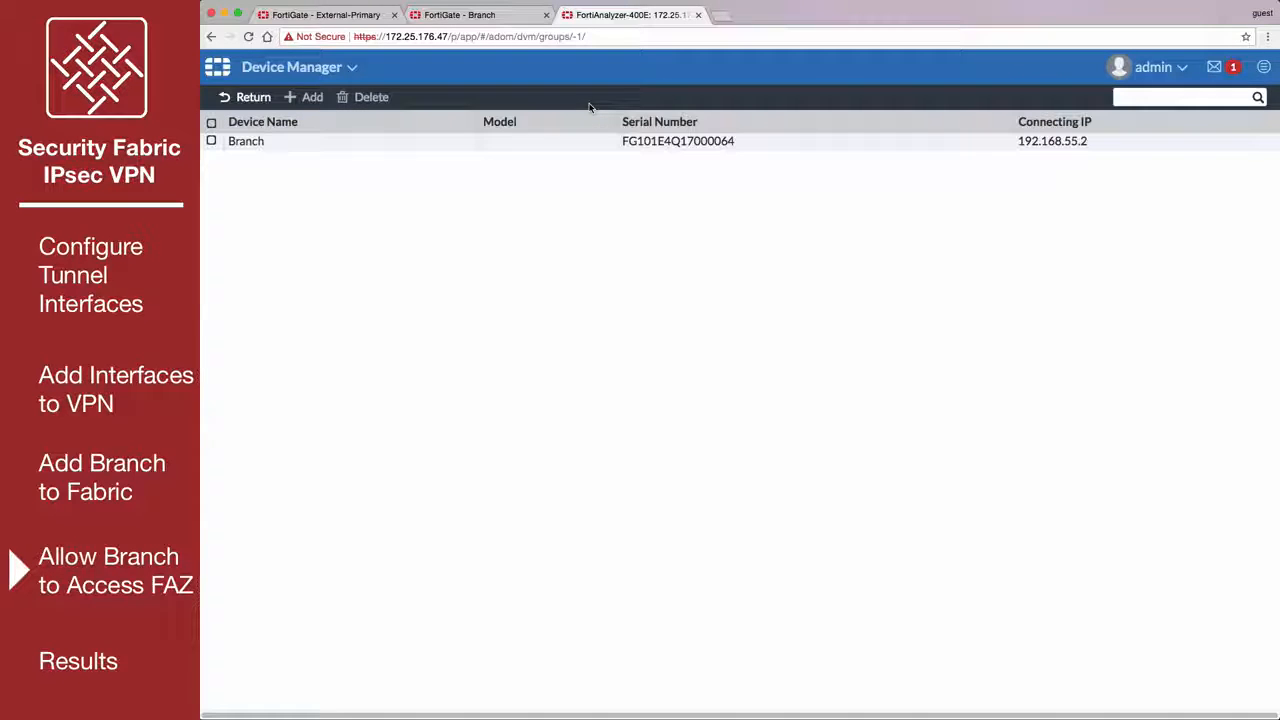
{"action": "left_click", "coordinate": [211, 142]}
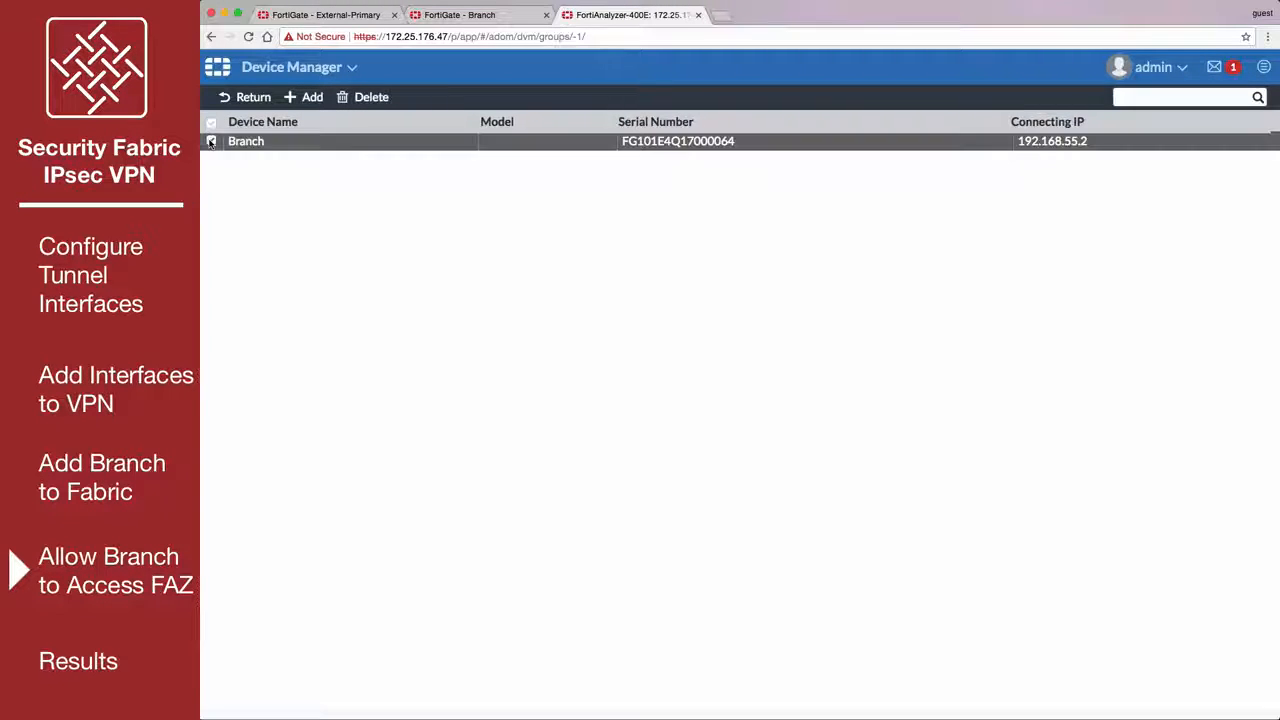
{"action": "left_click", "coordinate": [298, 96]}
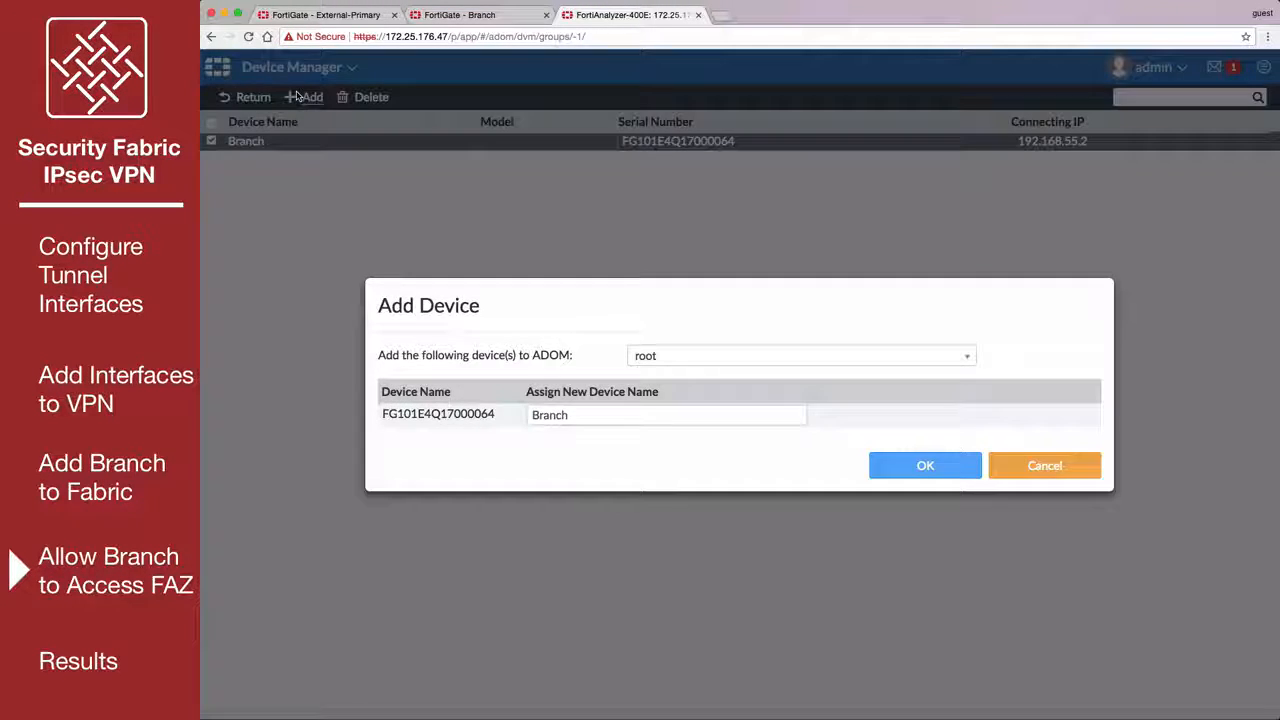
{"action": "left_click", "coordinate": [888, 470]}
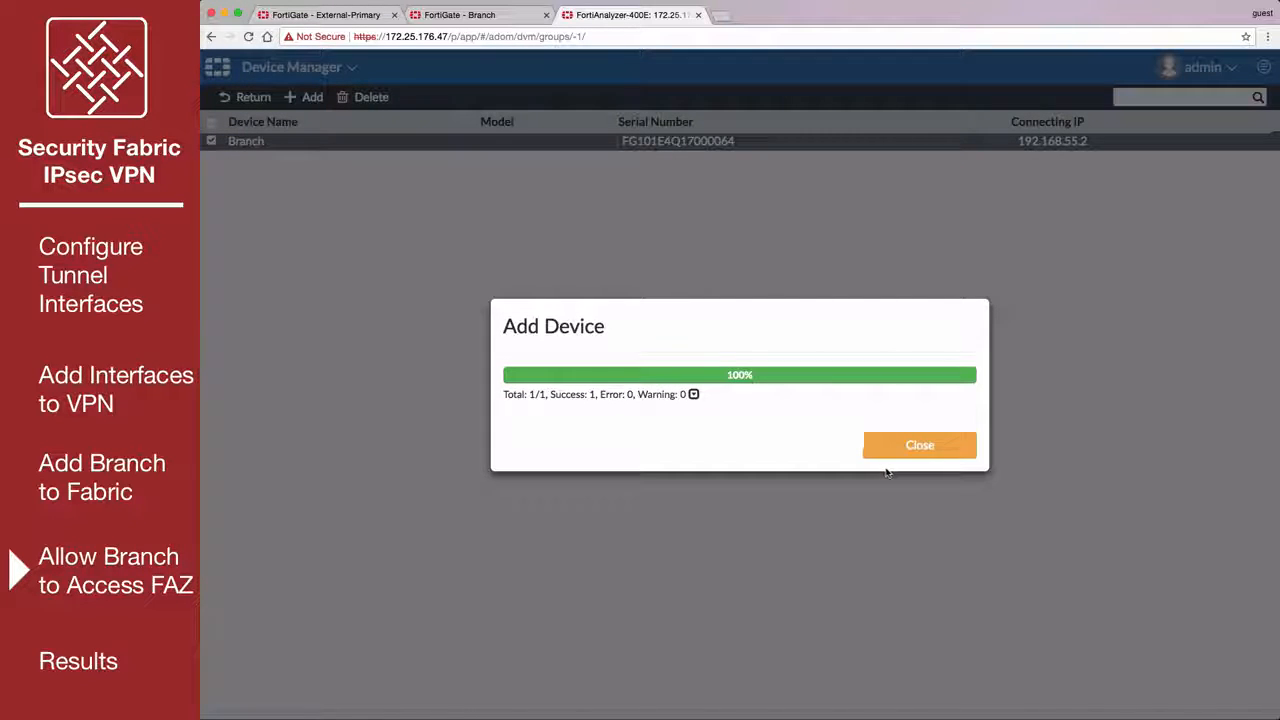
{"action": "left_click", "coordinate": [881, 452]}
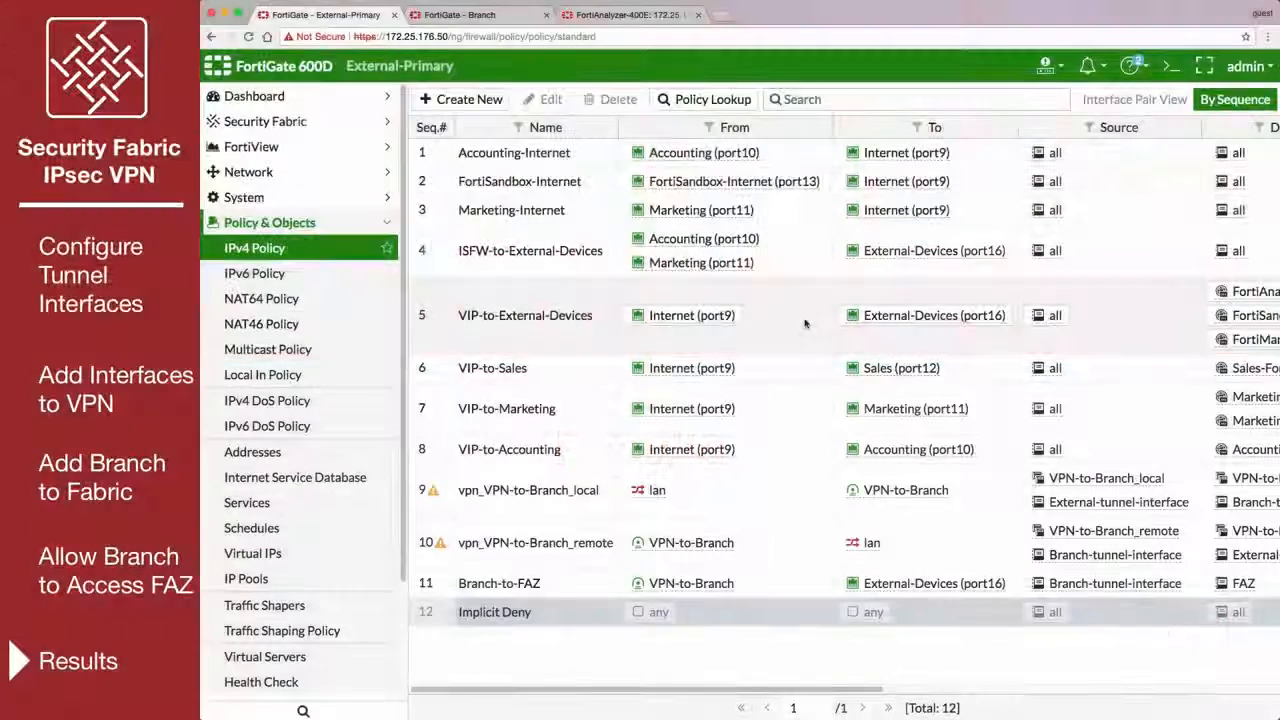
Display the Security Fabric's logical topology on the External-Primary FortiGate.
{"action": "left_click", "coordinate": [258, 122]}
{"action": "left_click", "coordinate": [316, 173]}
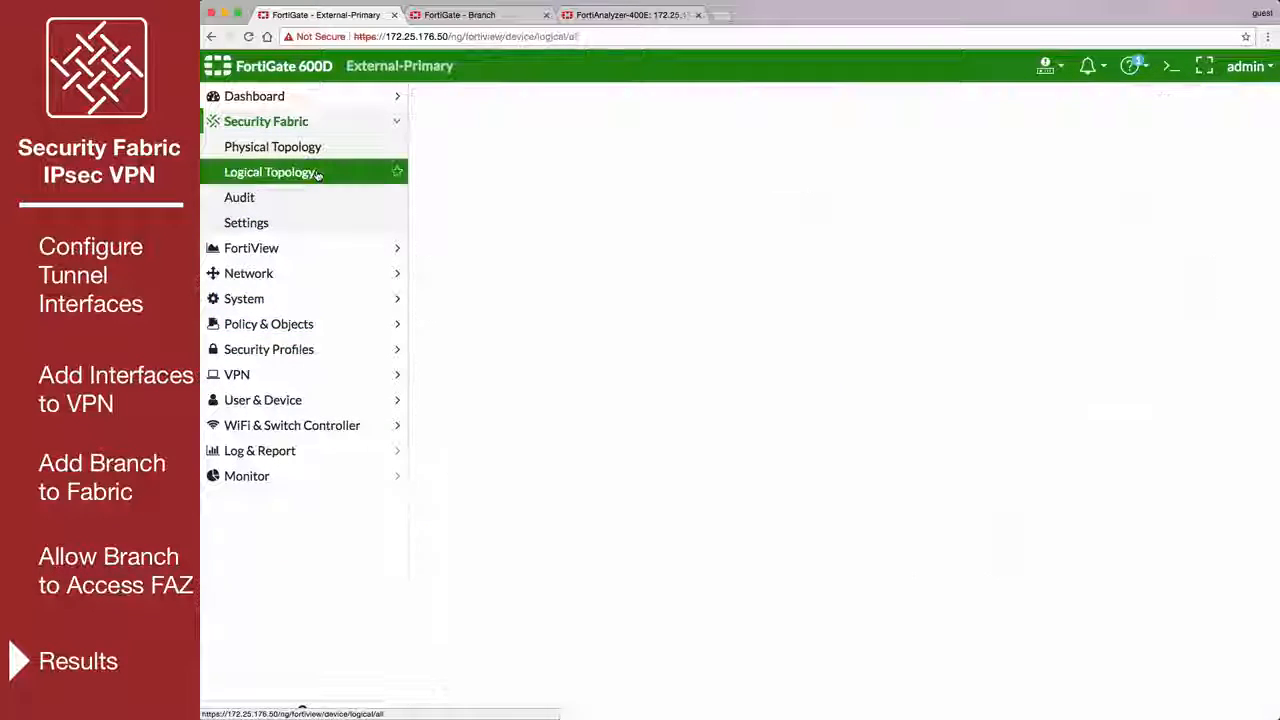